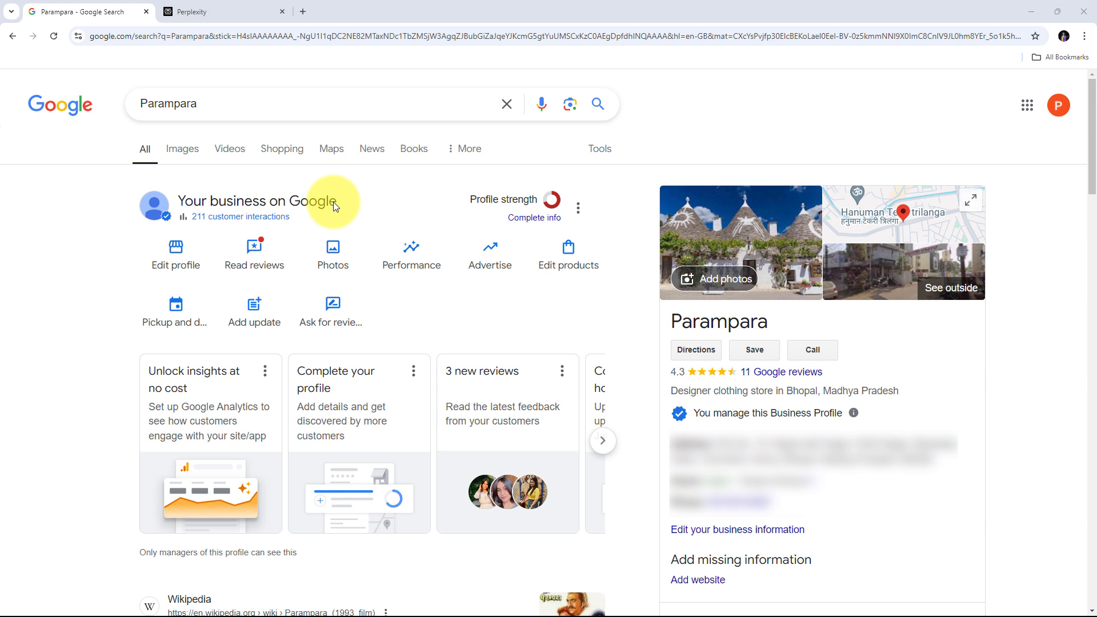
# Open the Pabbly Connect website at pabbly.com/connect/inr/ in a new browser tab.
pyautogui.click(194, 12)
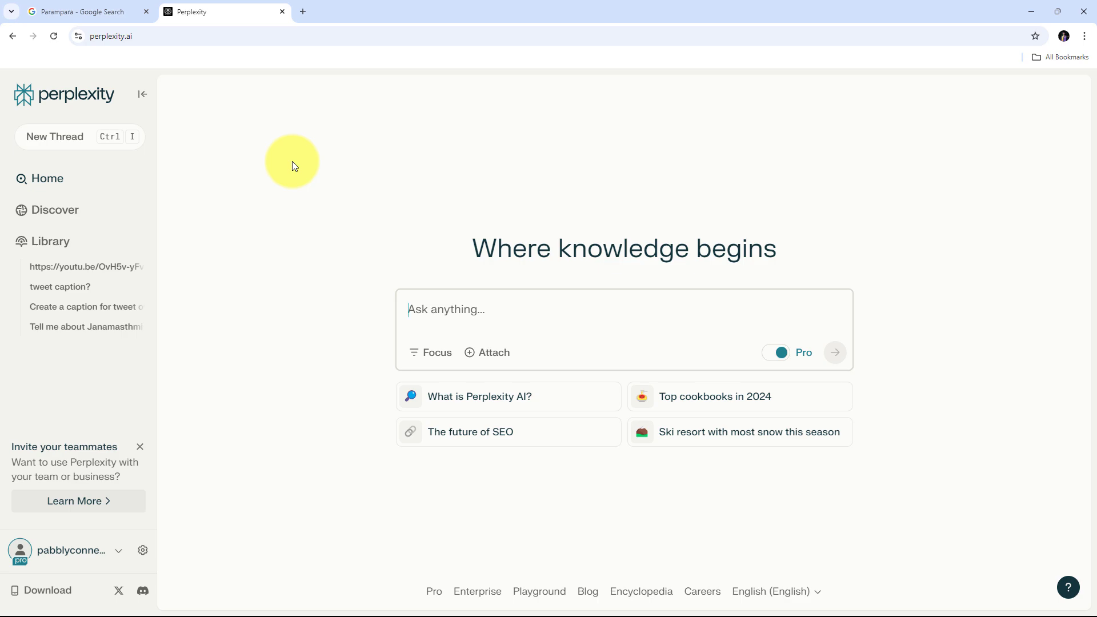
pyautogui.click(304, 12)
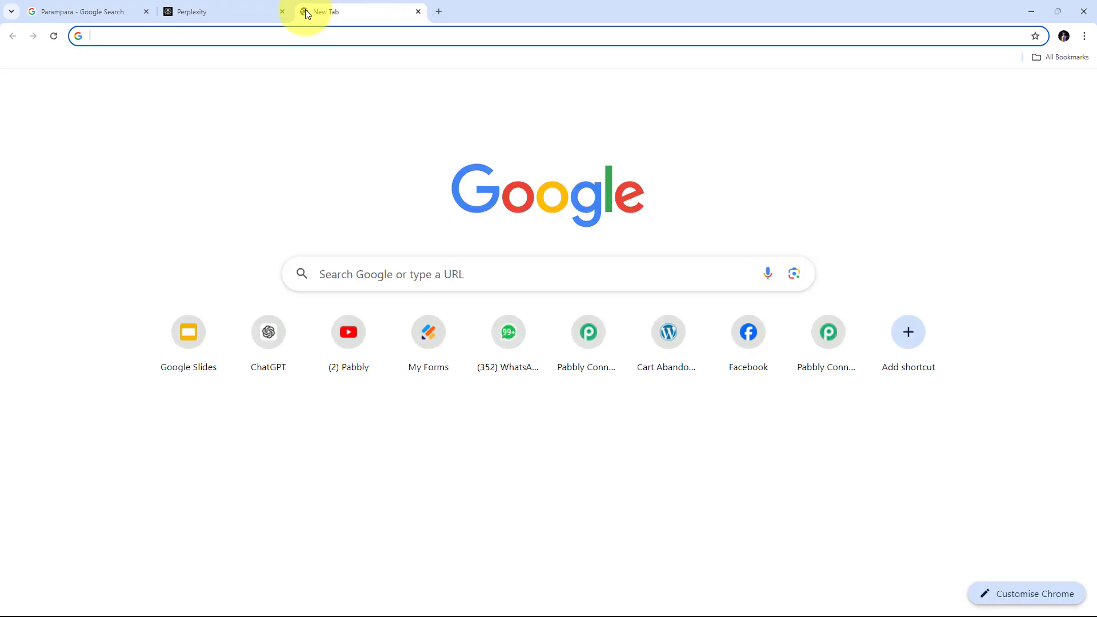
pyautogui.write('p')
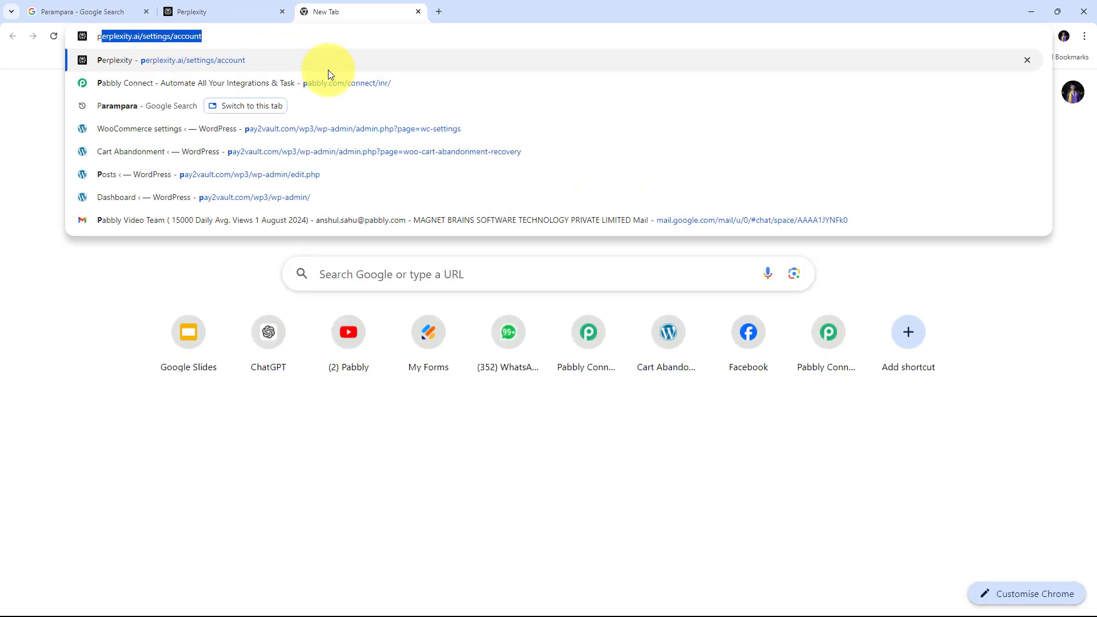
pyautogui.write('abbly.com/co')
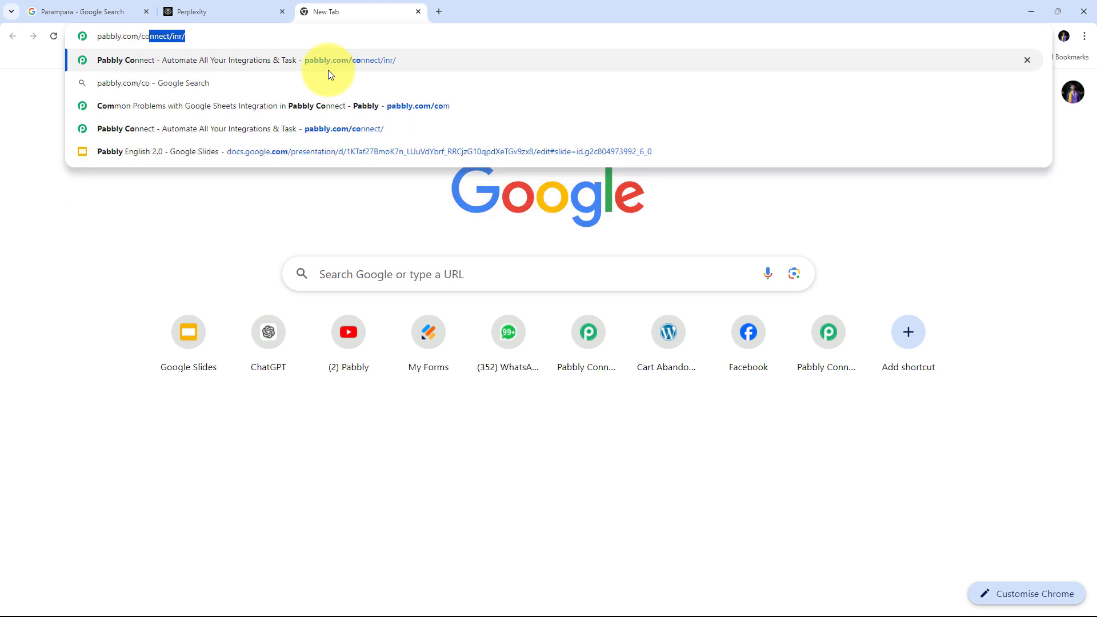
pyautogui.press('Return')
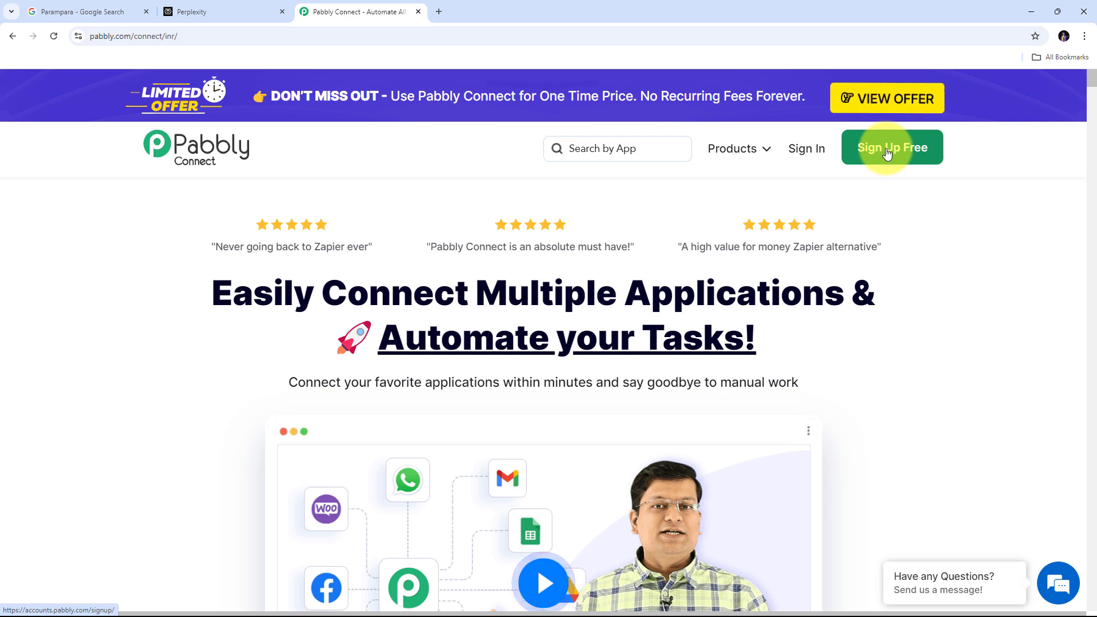
# Sign in to the existing Pabbly account and access the Pabbly Connect app.
pyautogui.click(804, 153)
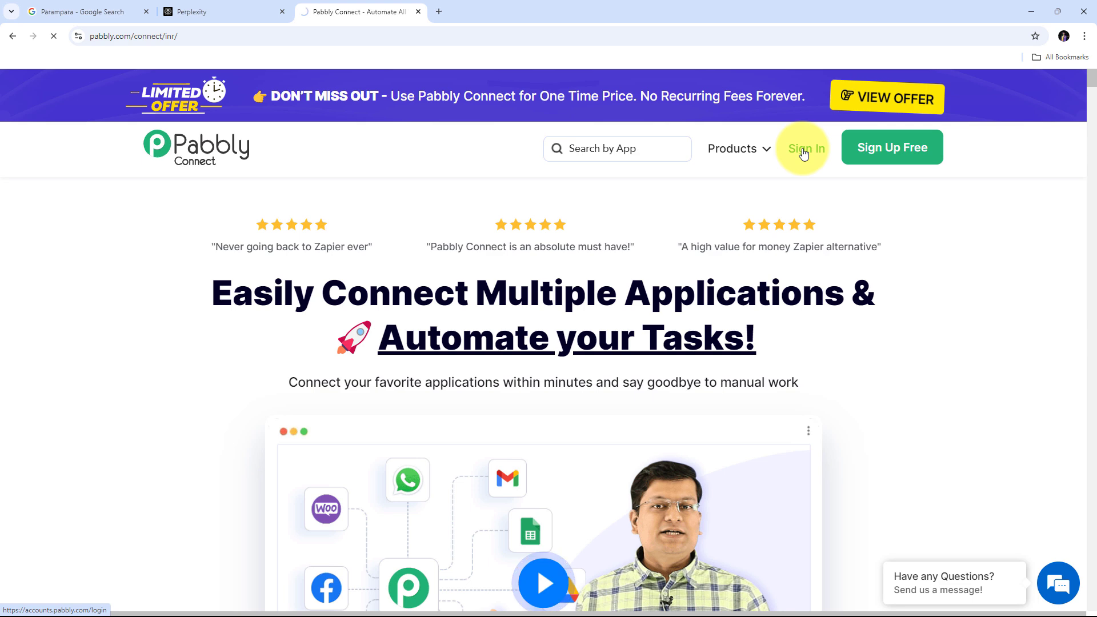
pyautogui.scroll(-2, 492, 181)
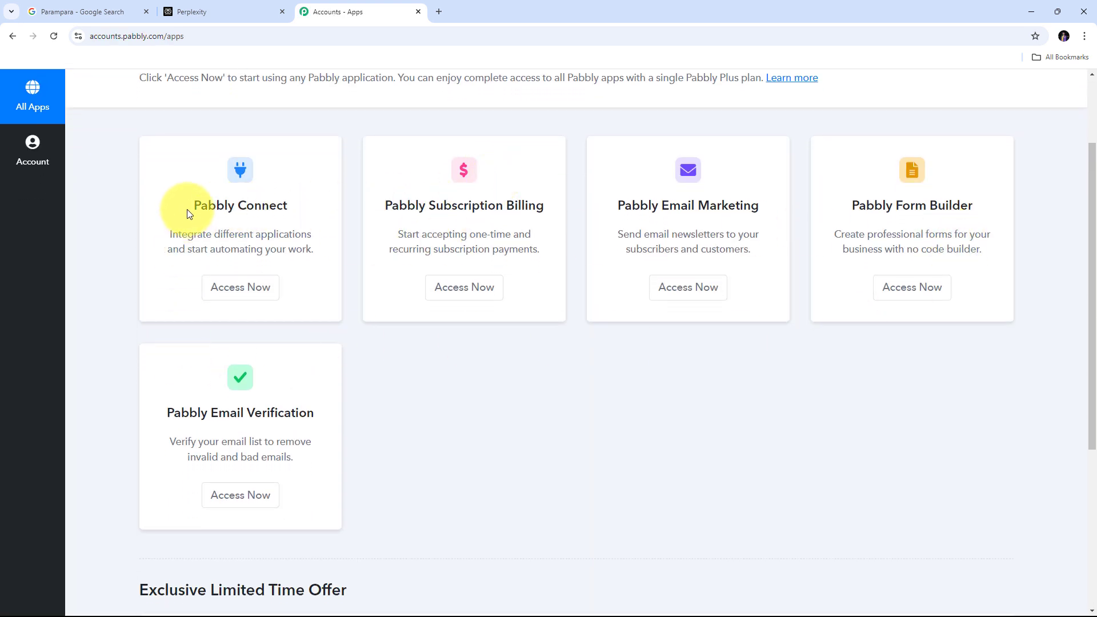
pyautogui.moveTo(193, 205); pyautogui.dragTo(303, 208)
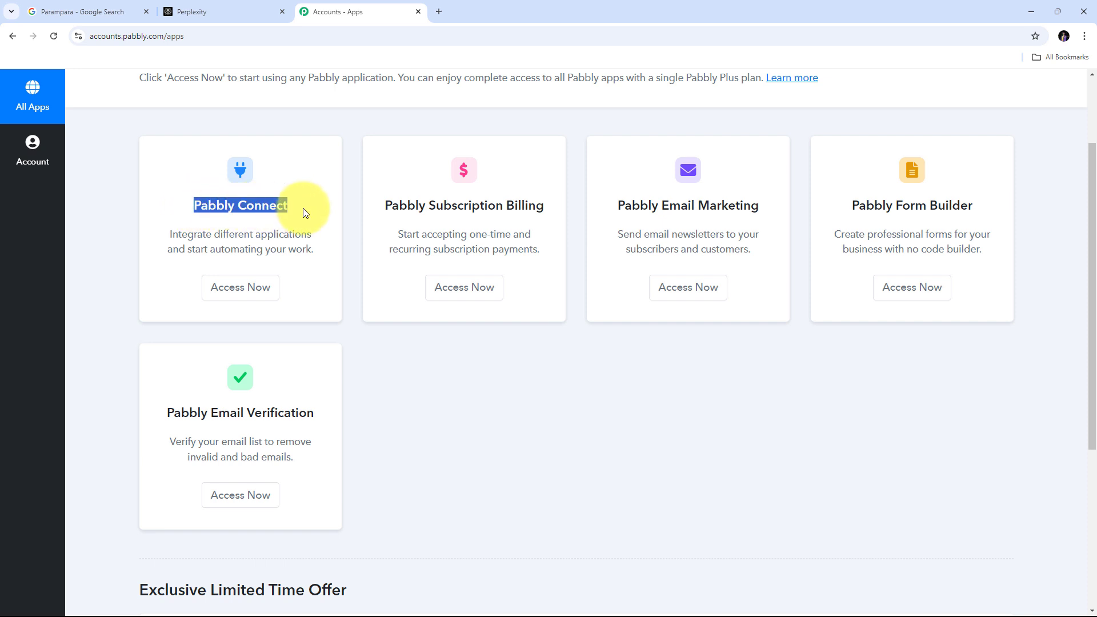
pyautogui.click(245, 293)
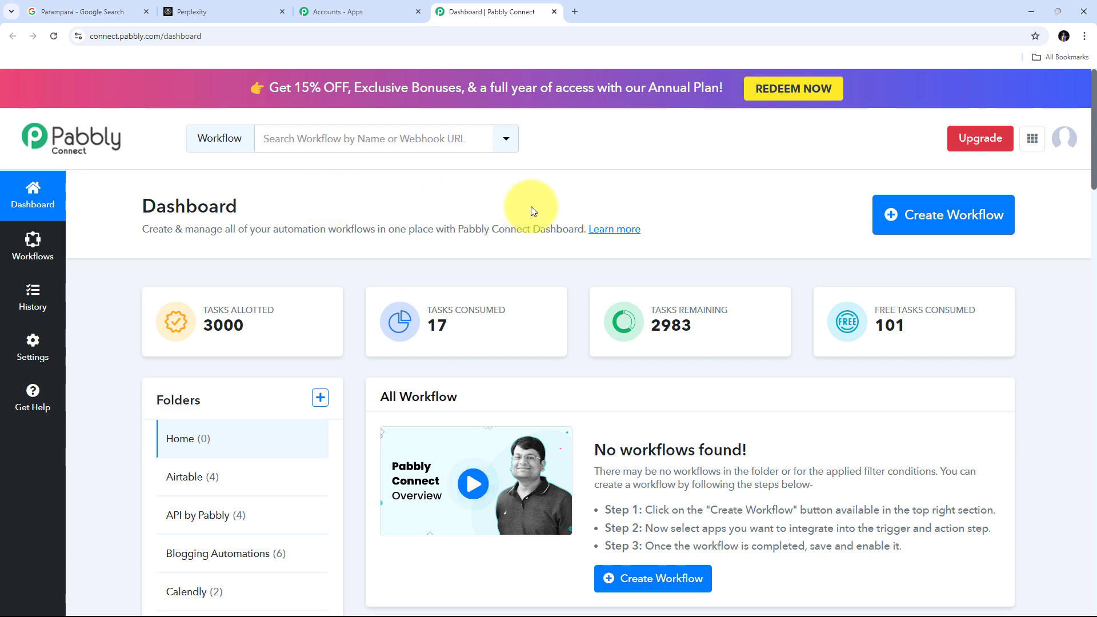
# Create a workflow named "Auto-Reply to Google Business Profile Reviews via Perplexity AI" in the Home folder.
pyautogui.click(943, 227)
pyautogui.click(420, 305)
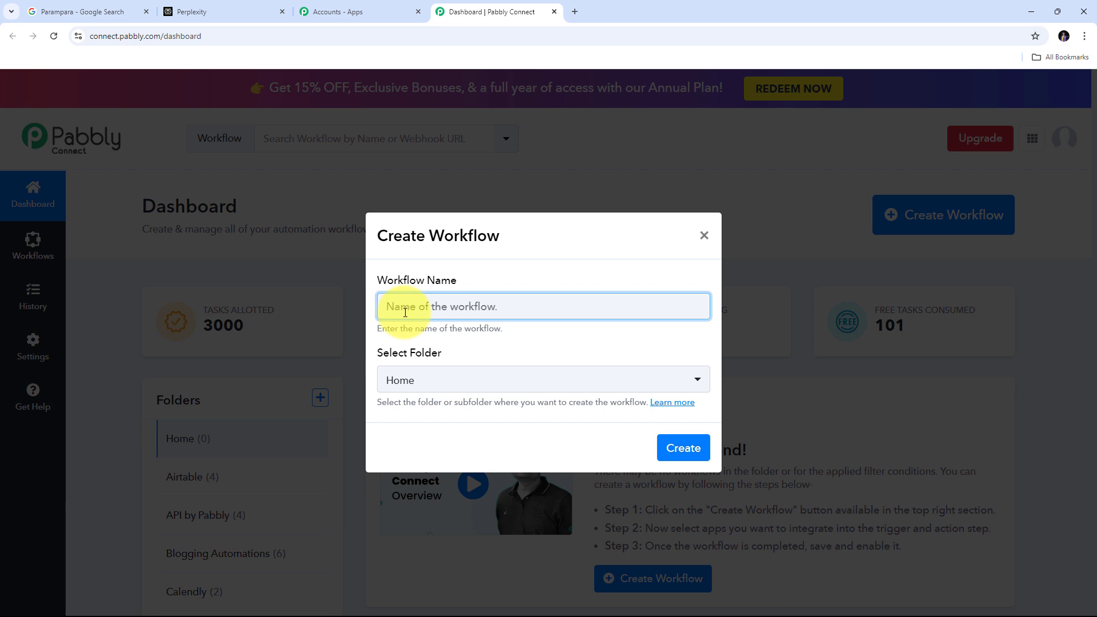
pyautogui.write('Auto-Reply to Google Business Profile Reviews via Perplexity AI')
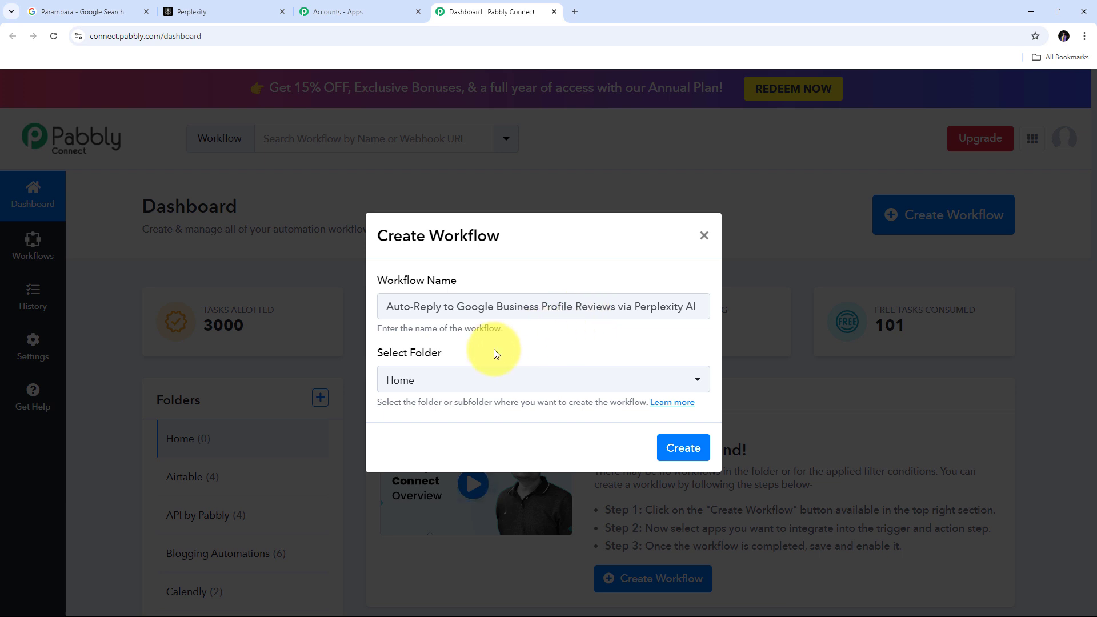
pyautogui.click(670, 451)
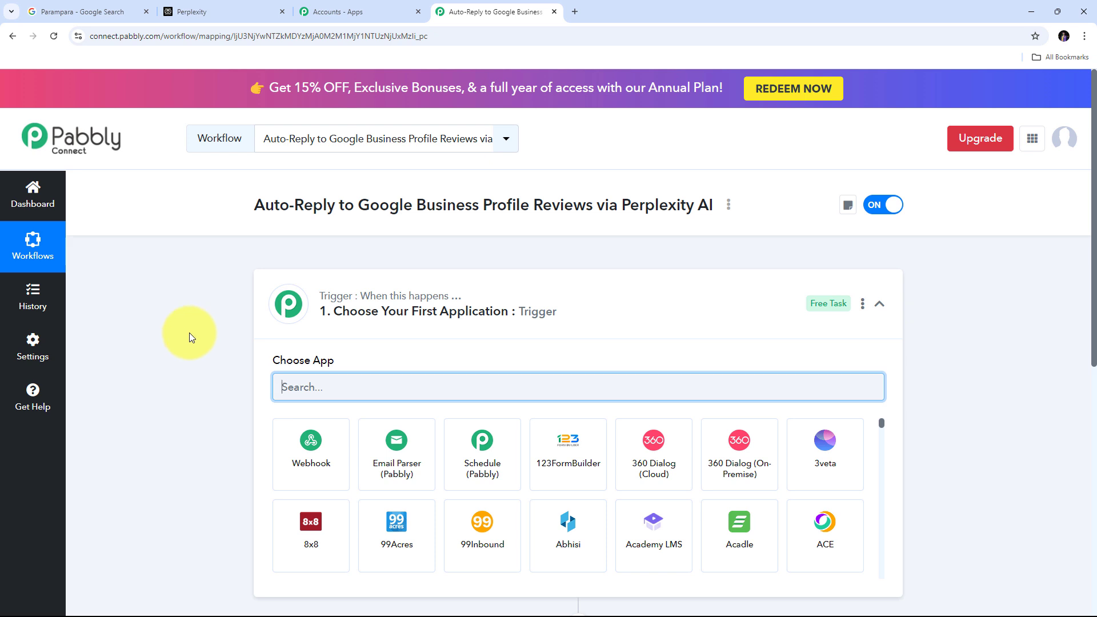
# Set the workflow's trigger app to Google Business Profile with New Review as the trigger event.
pyautogui.scroll(-3, 190, 332)
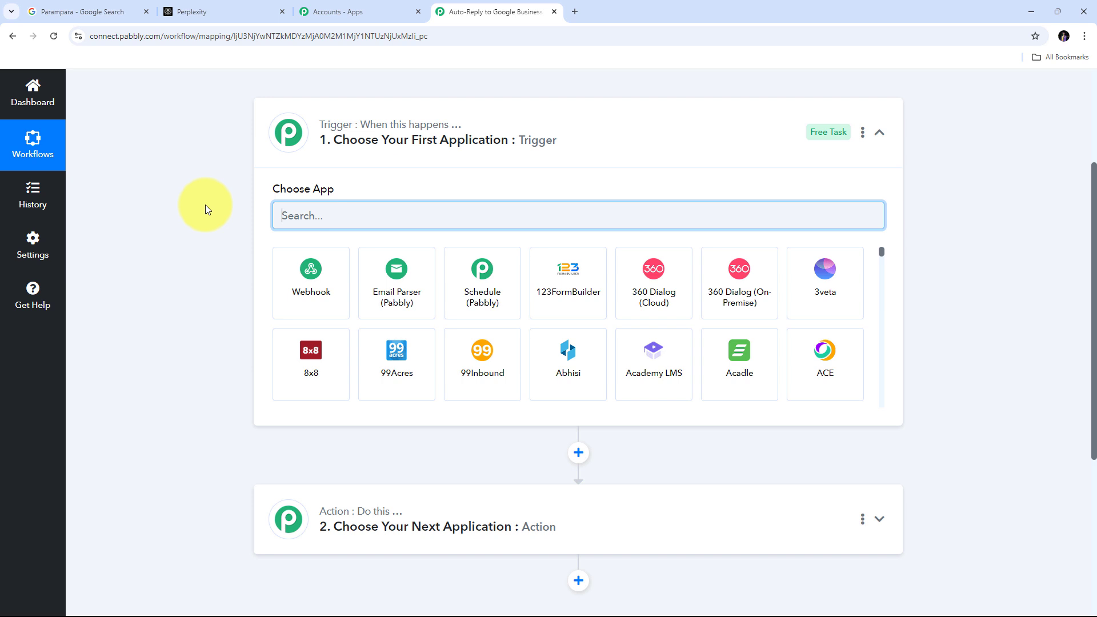
pyautogui.moveTo(368, 509)
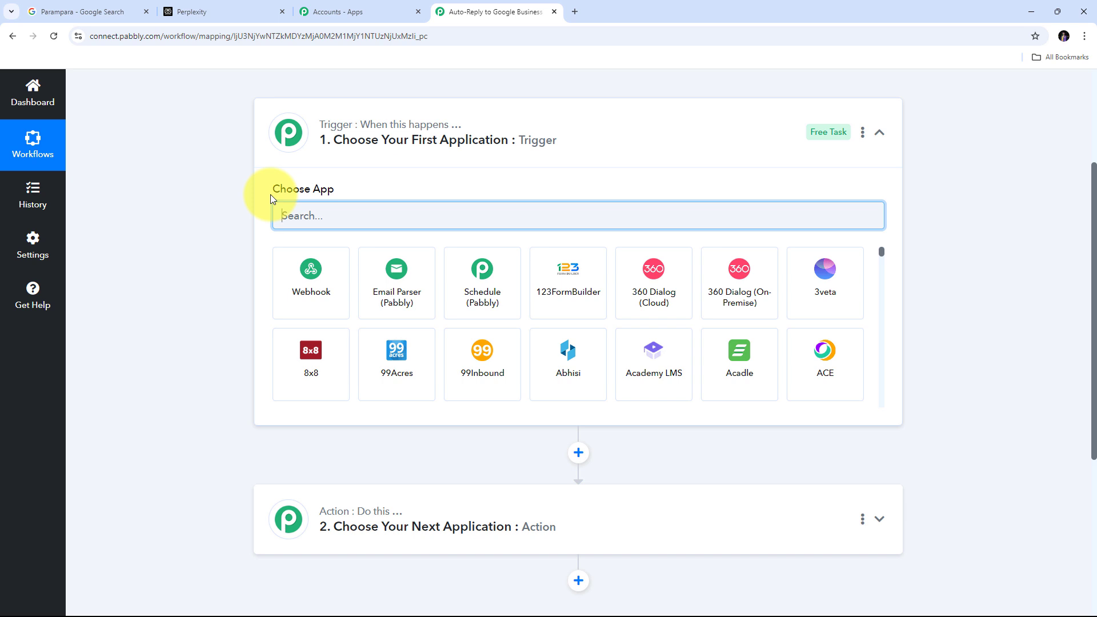
pyautogui.write('Goo')
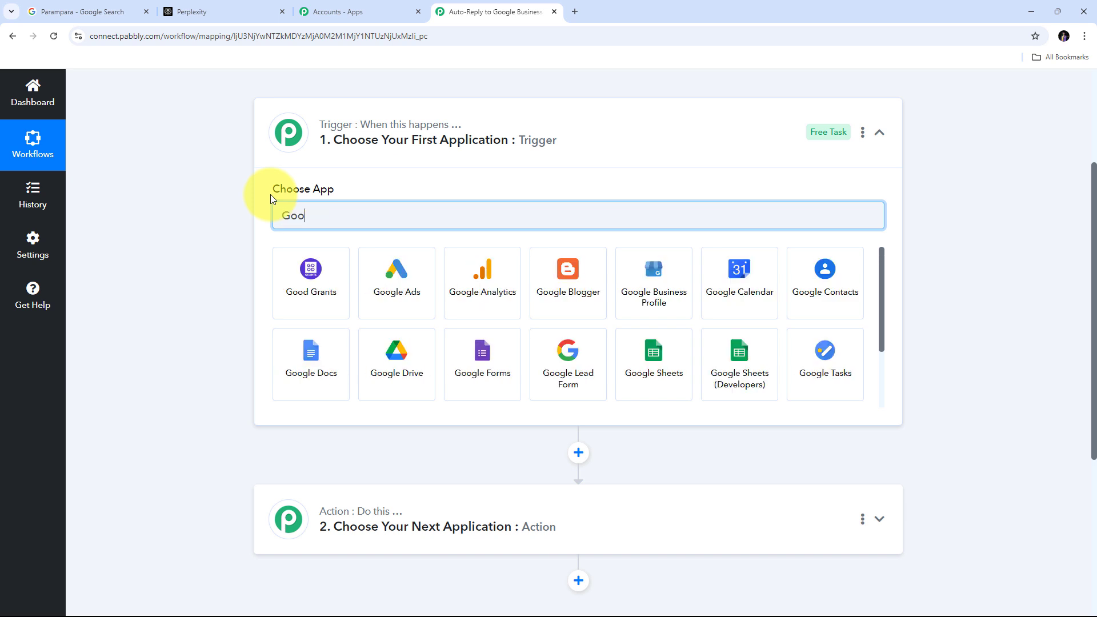
pyautogui.write('gle Business')
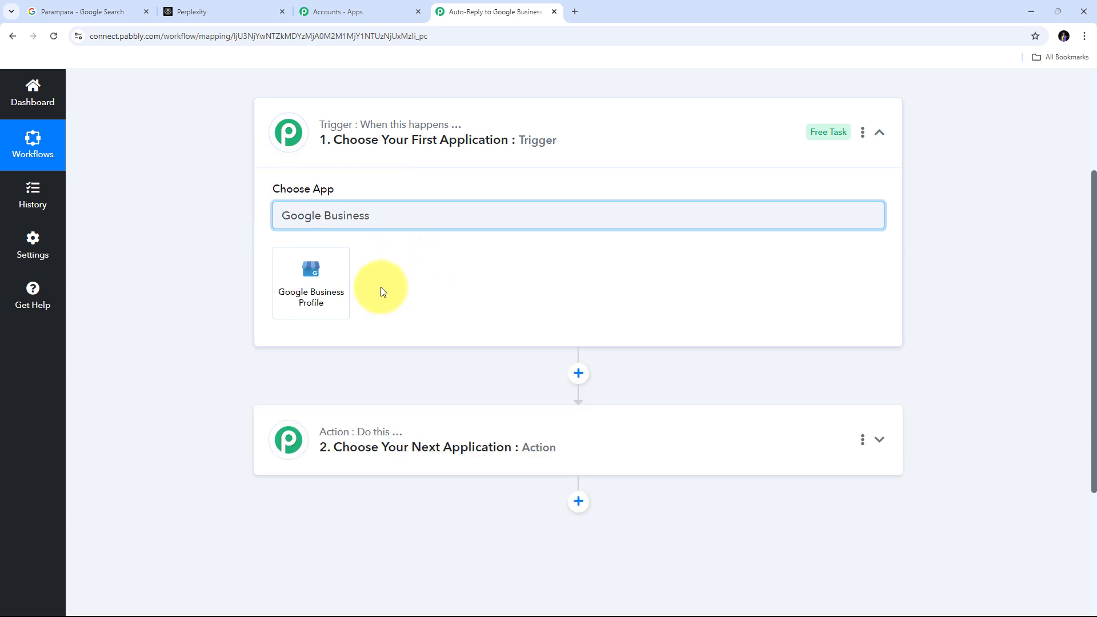
pyautogui.click(336, 295)
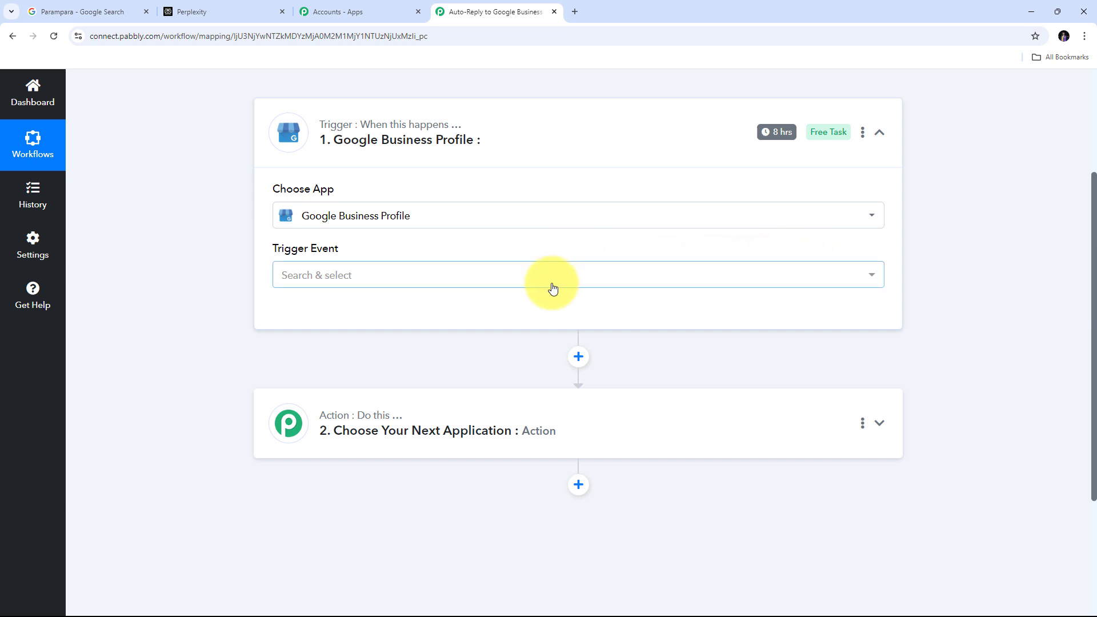
pyautogui.click(553, 289)
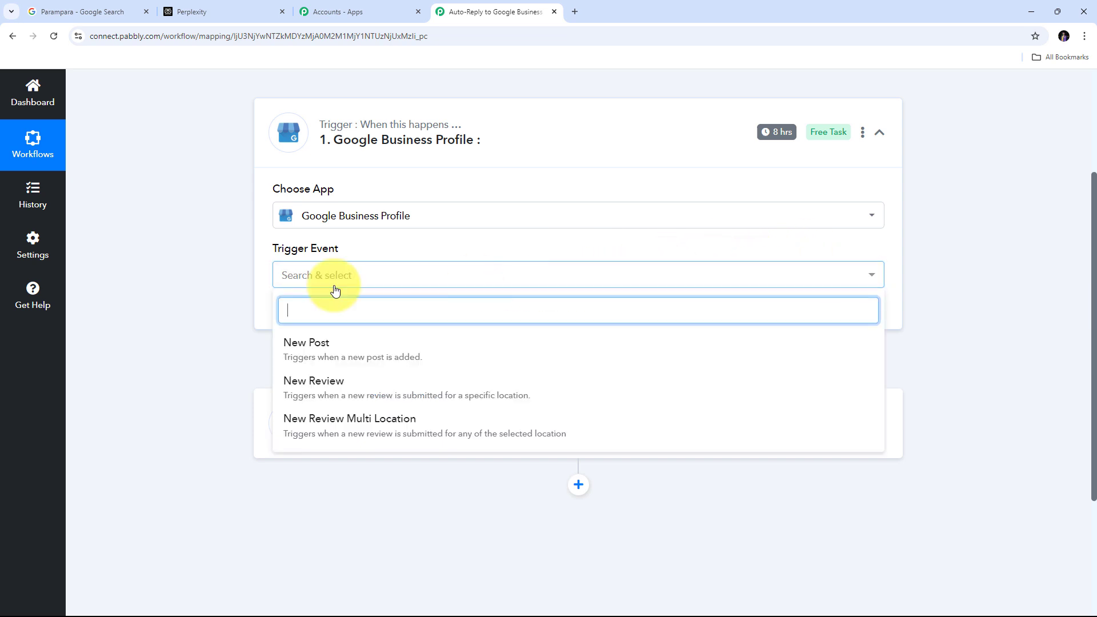
pyautogui.click(337, 387)
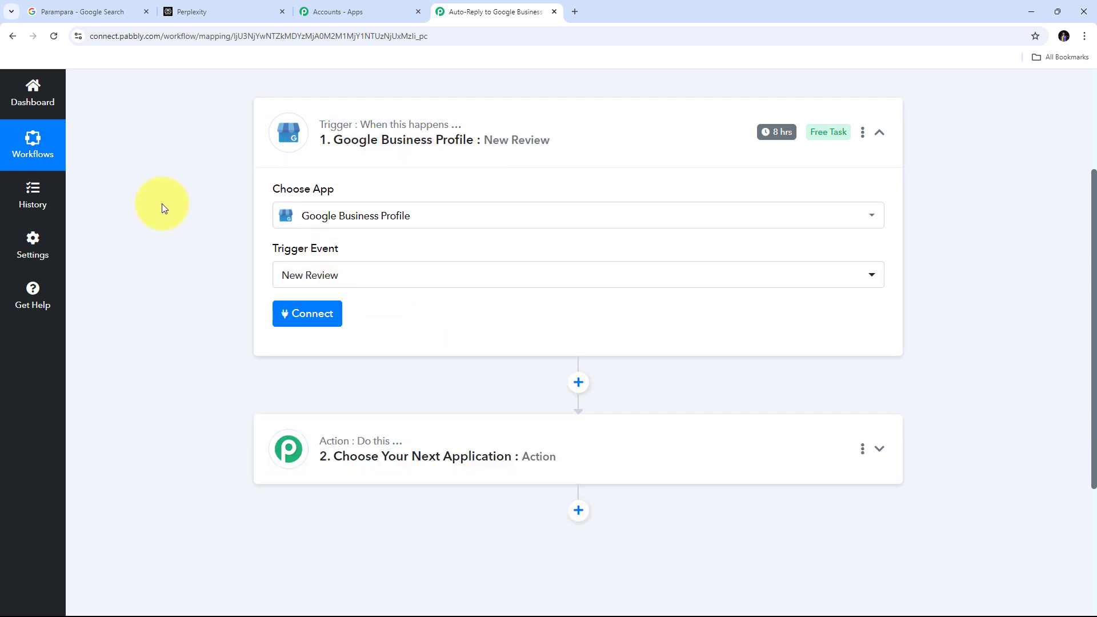
# Add a new Google Business Profile connection for the trigger and authorize Pabbly's access to the Google account.
pyautogui.click(295, 318)
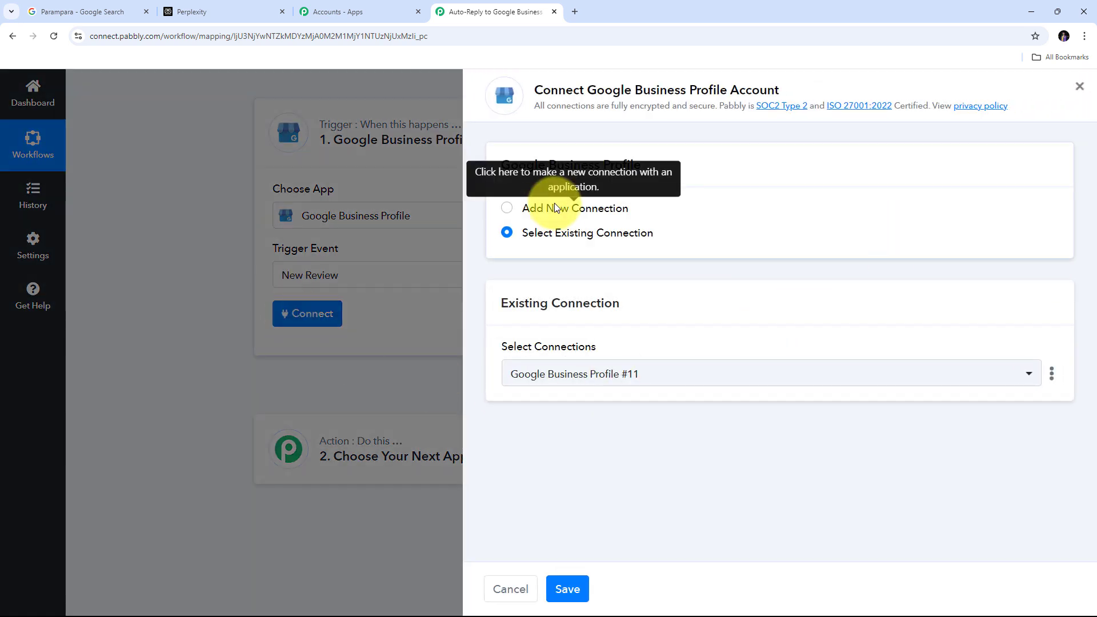
pyautogui.click(542, 209)
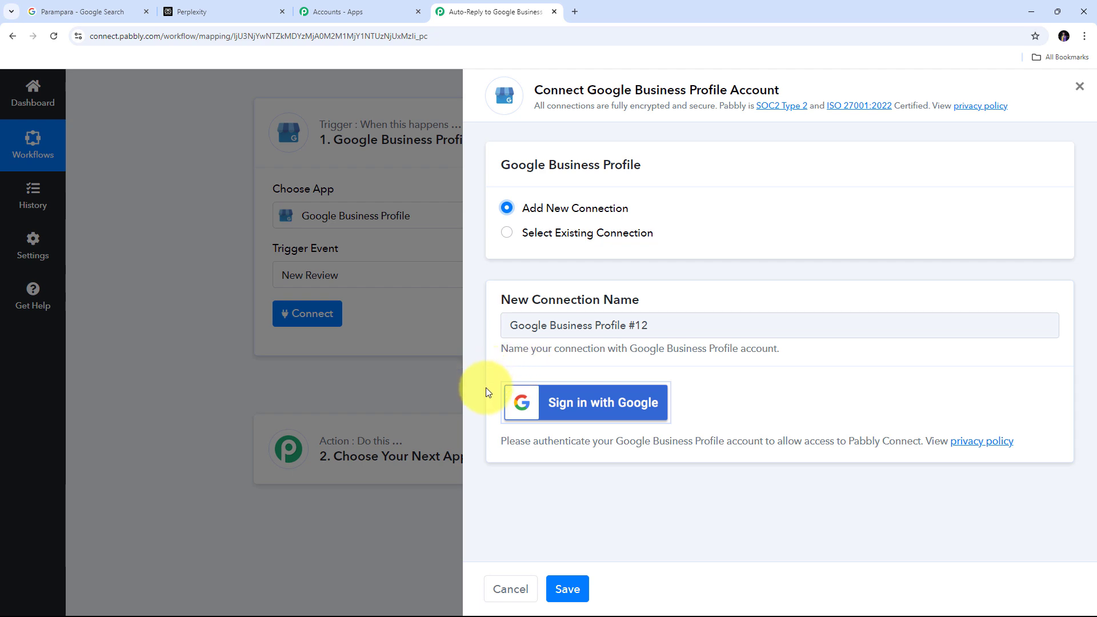
pyautogui.click(577, 406)
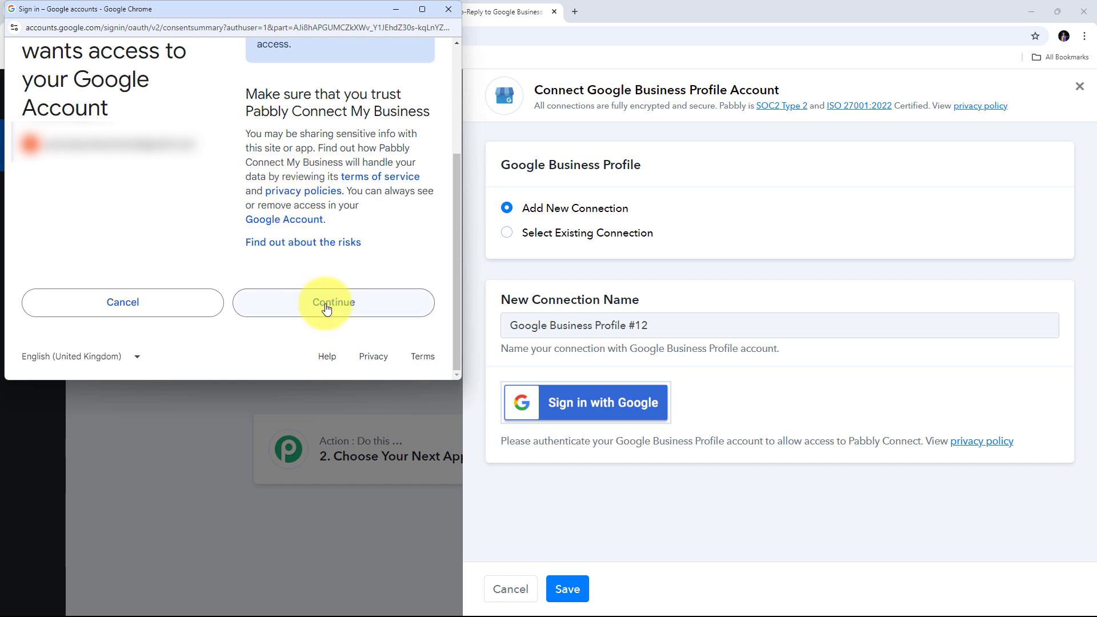
pyautogui.click(322, 308)
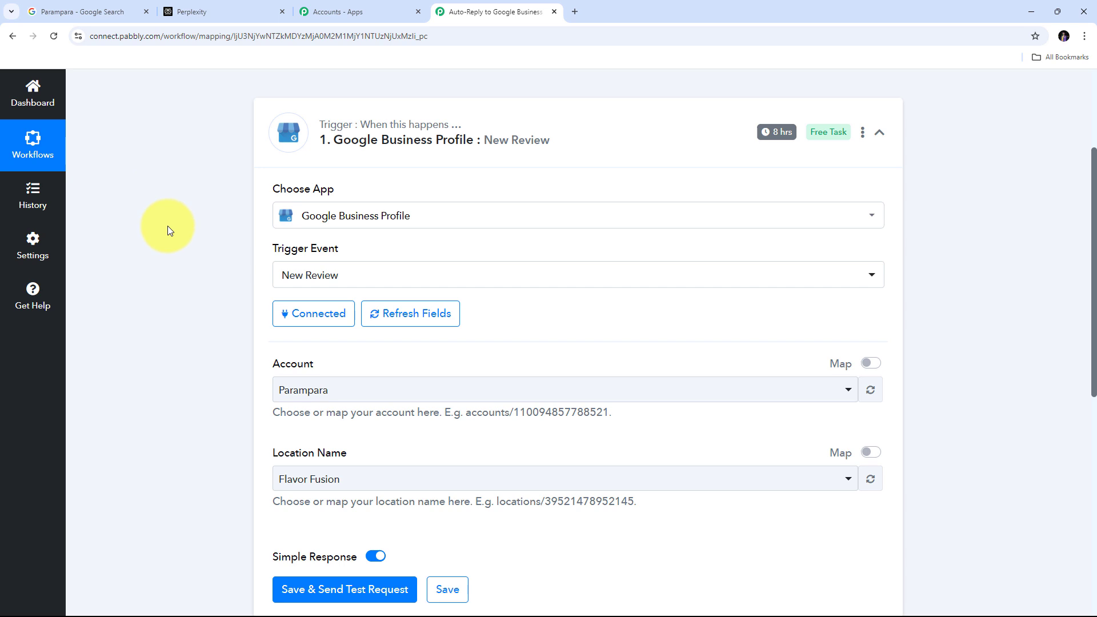
# Choose Parampara as both the account and the location name for the New Review trigger.
pyautogui.scroll(-2, 167, 226)
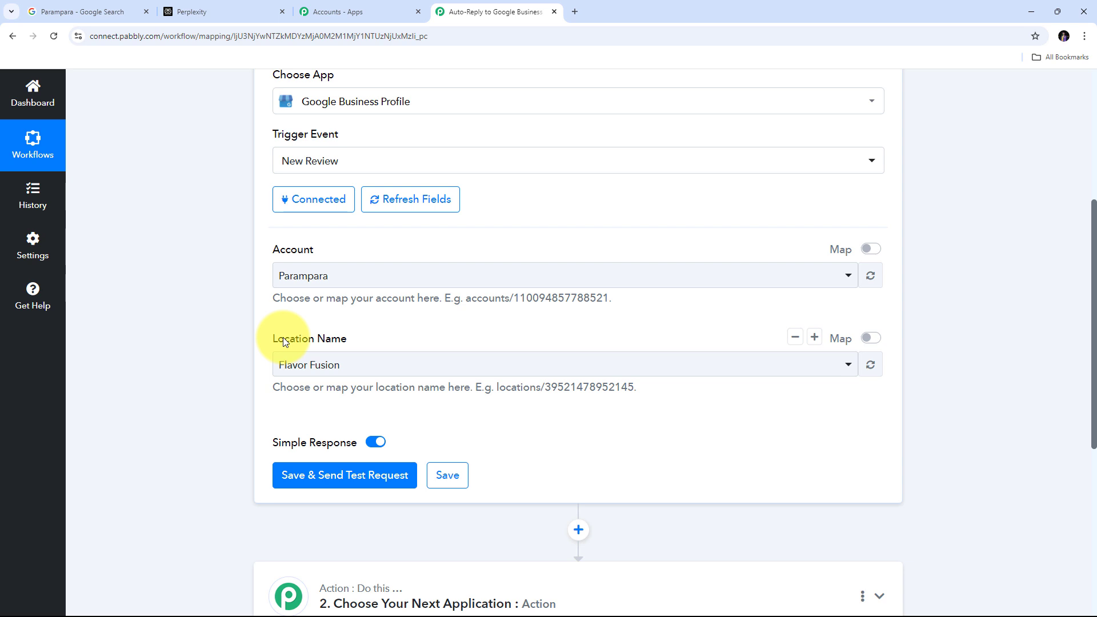
pyautogui.click(421, 276)
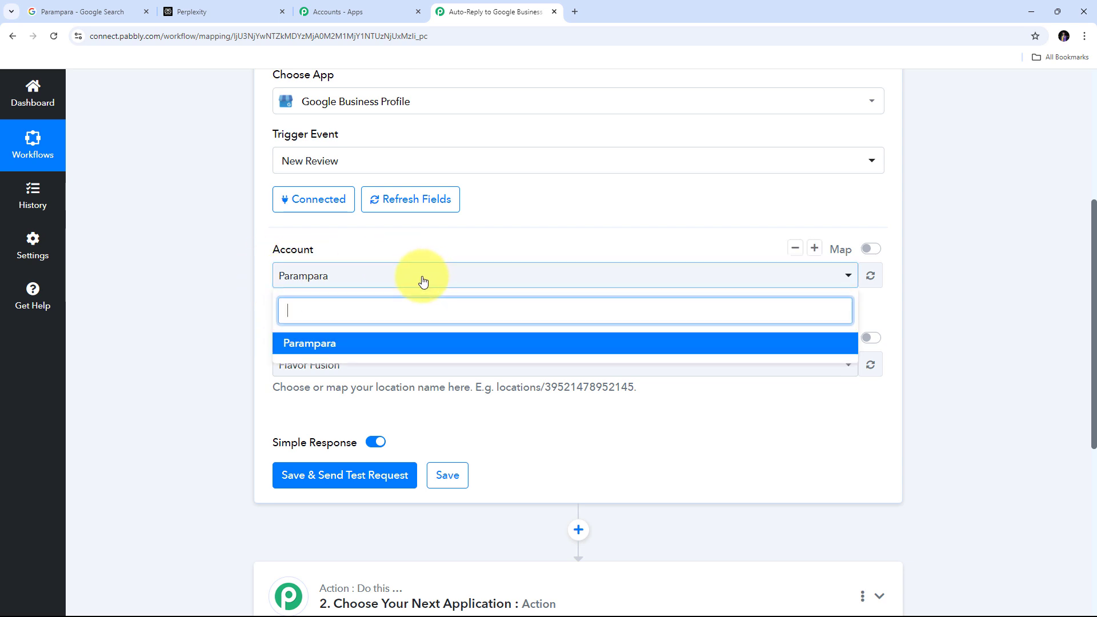
pyautogui.click(353, 346)
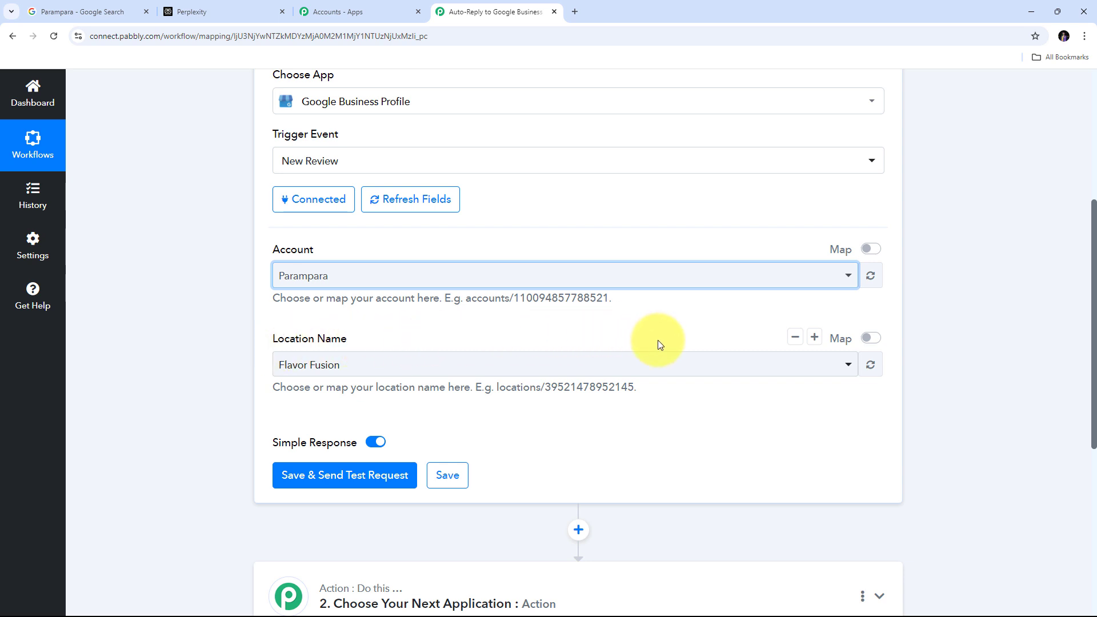
pyautogui.click(486, 364)
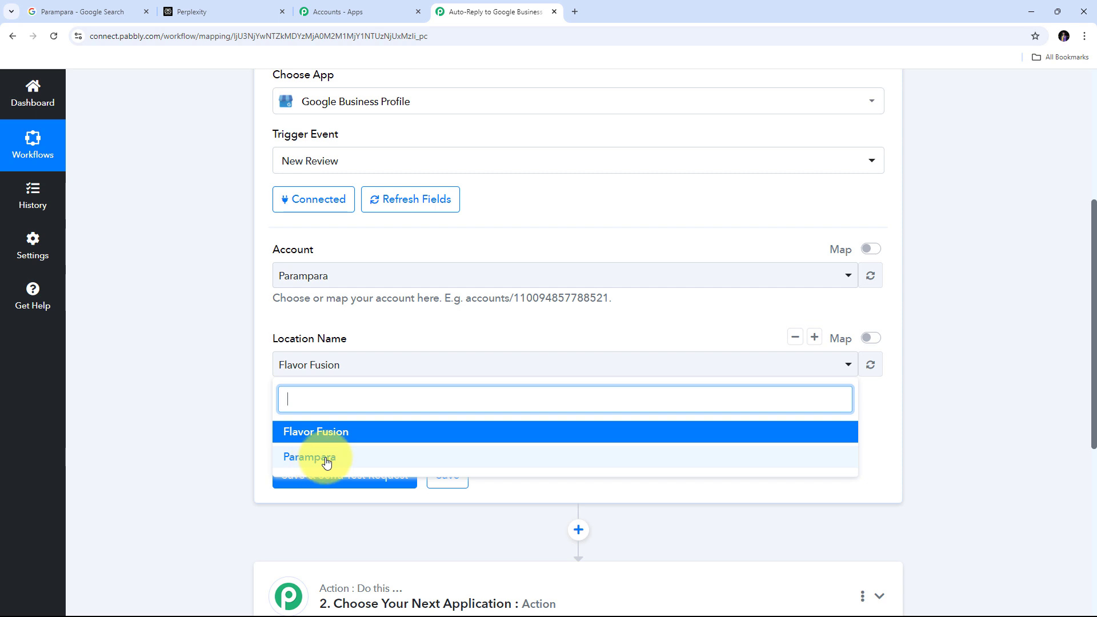
pyautogui.click(347, 461)
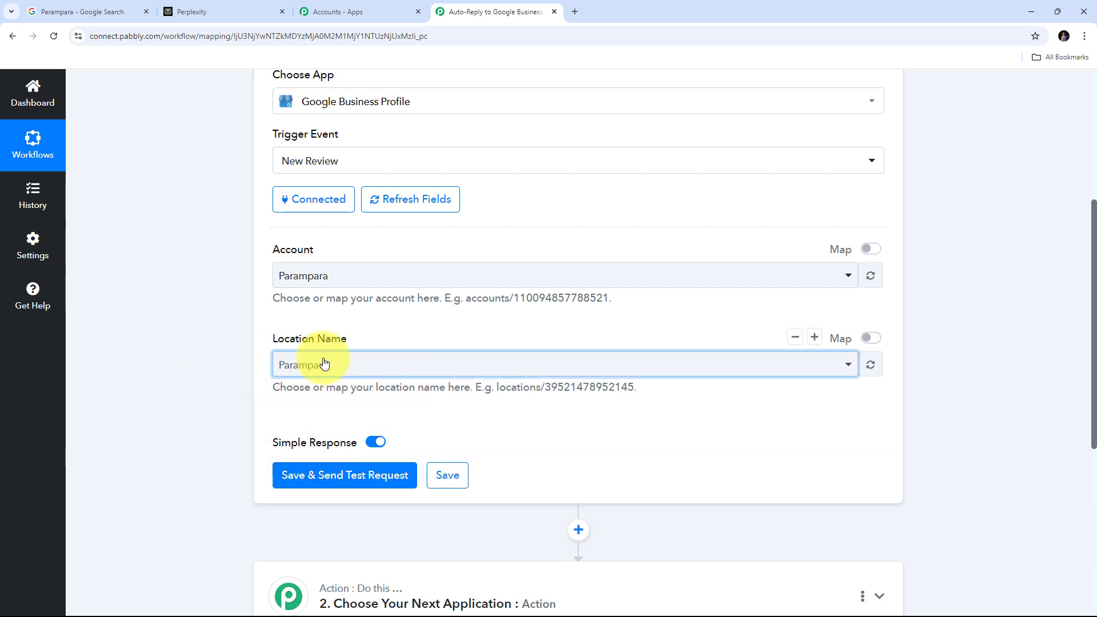
pyautogui.scroll(1, 371, 357)
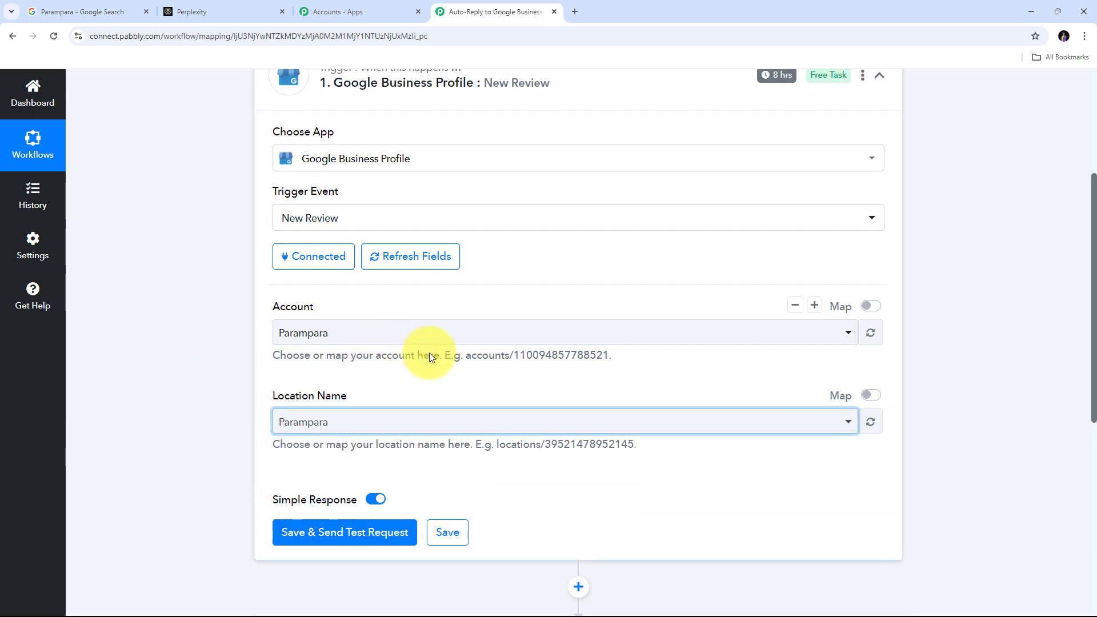
# View all Google reviews of the Parampara business profile and read the newest review in full.
pyautogui.click(70, 12)
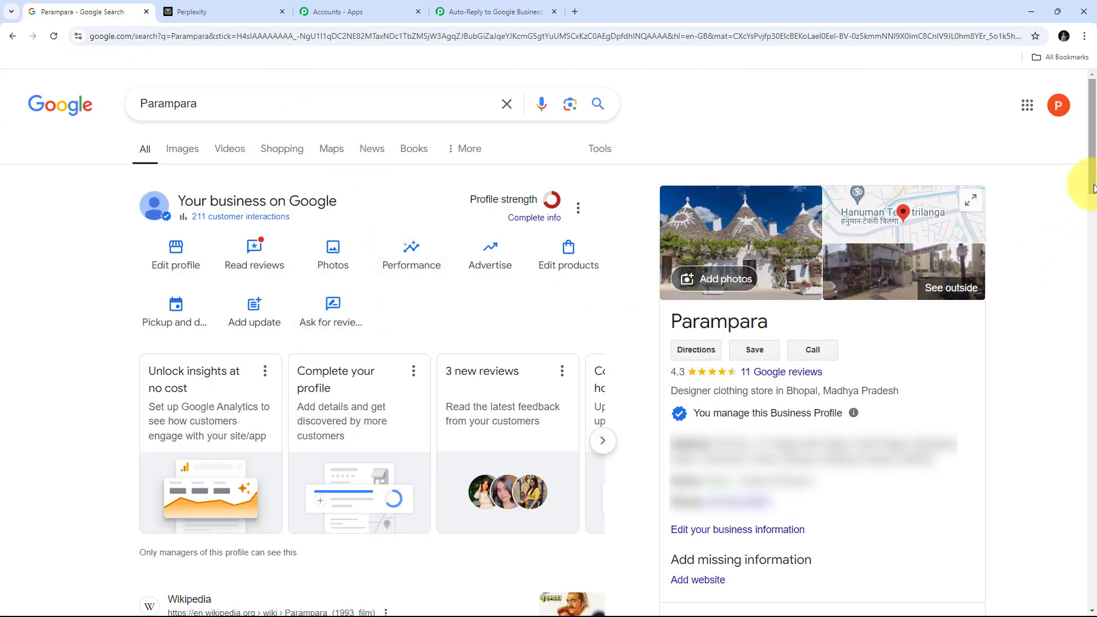
pyautogui.moveTo(1091, 186); pyautogui.dragTo(1091, 322)
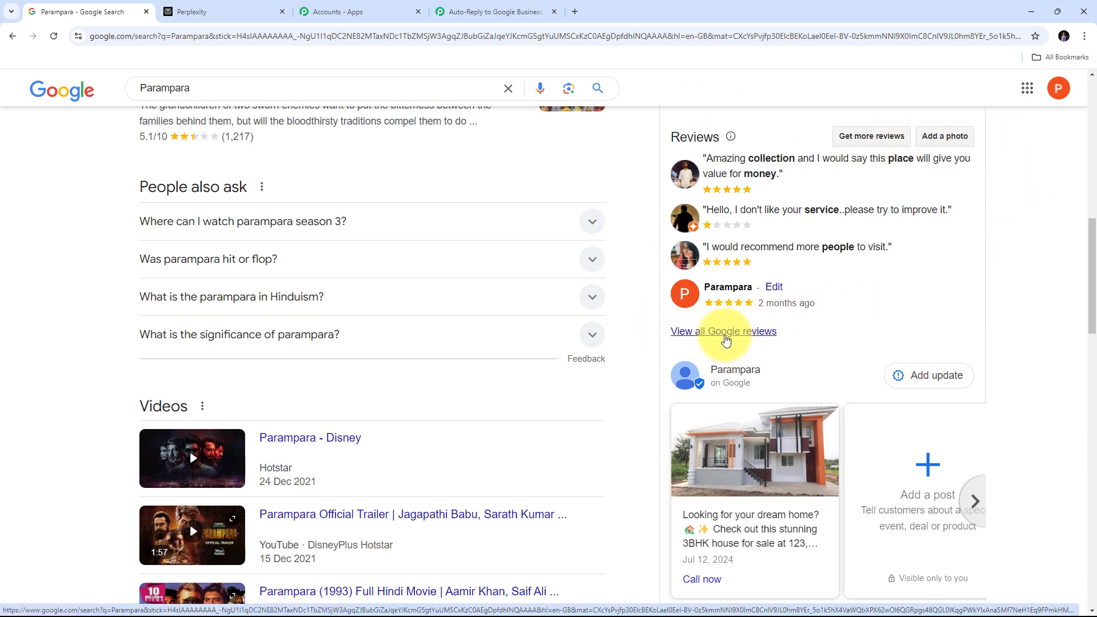
pyautogui.click(725, 338)
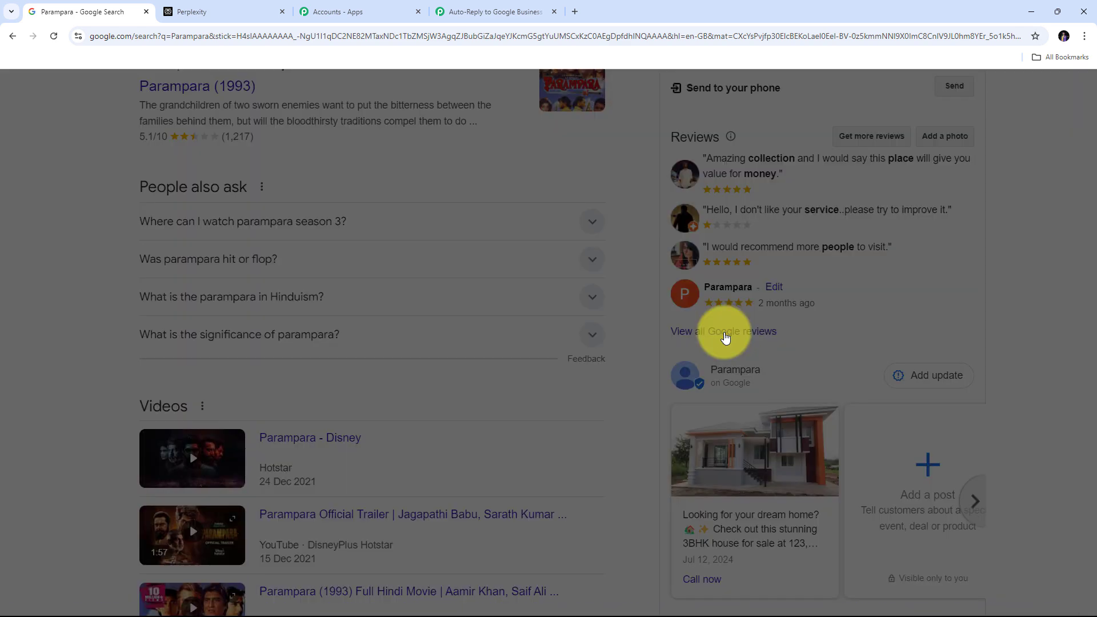
pyautogui.scroll(10, 611, 345)
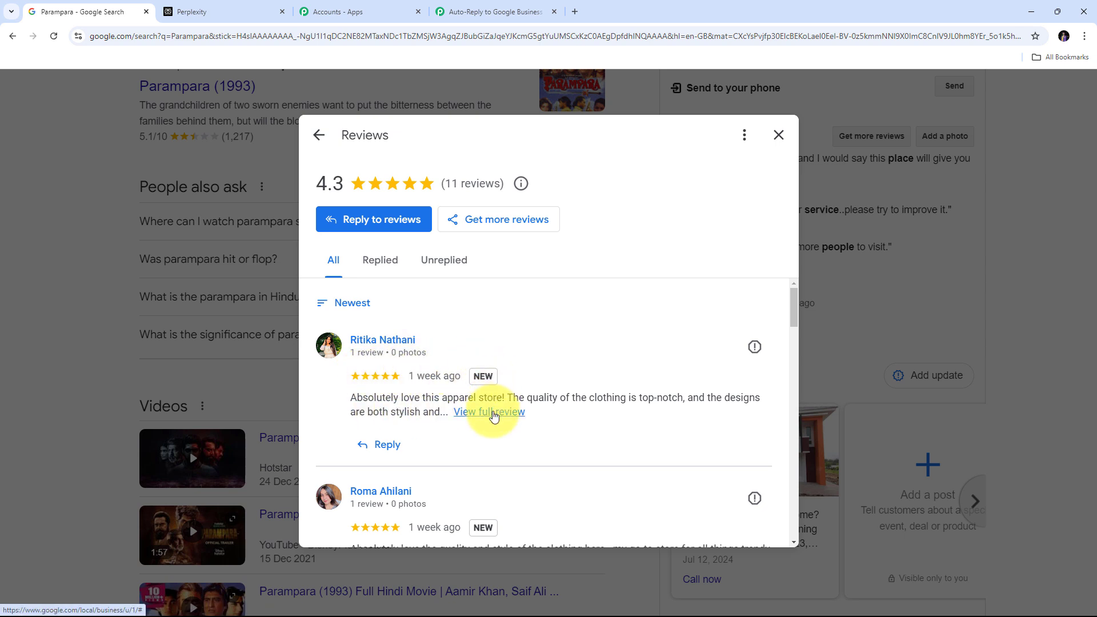
pyautogui.click(490, 411)
pyautogui.scroll(-1, 553, 368)
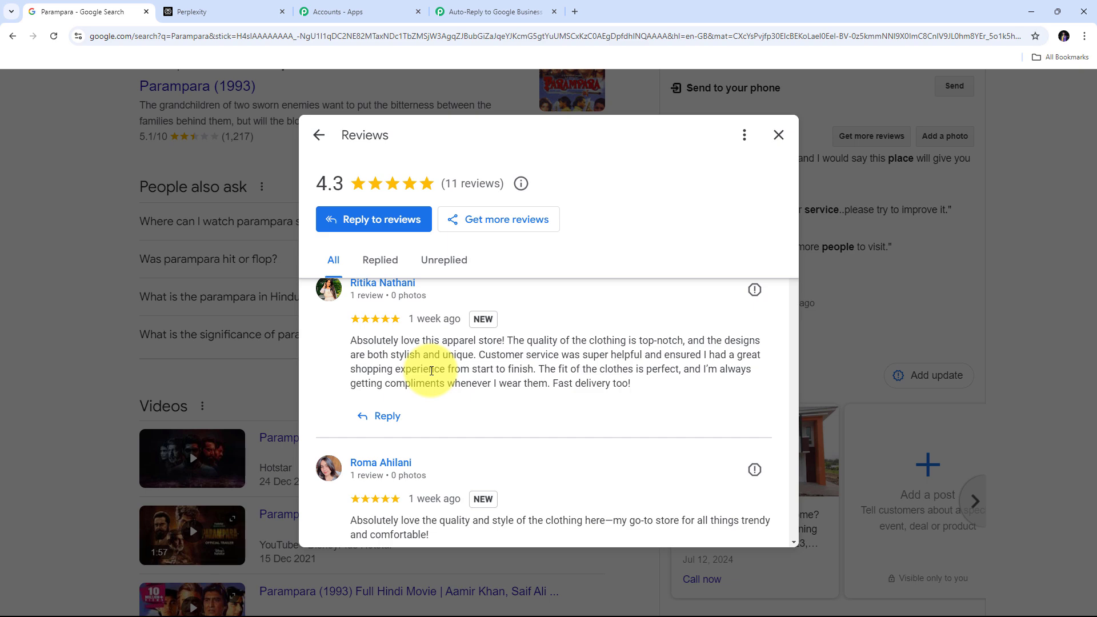
# Switch back to the Pabbly Connect workflow and save the New Review trigger while sending a test request.
pyautogui.click(476, 22)
pyautogui.scroll(-2, 377, 389)
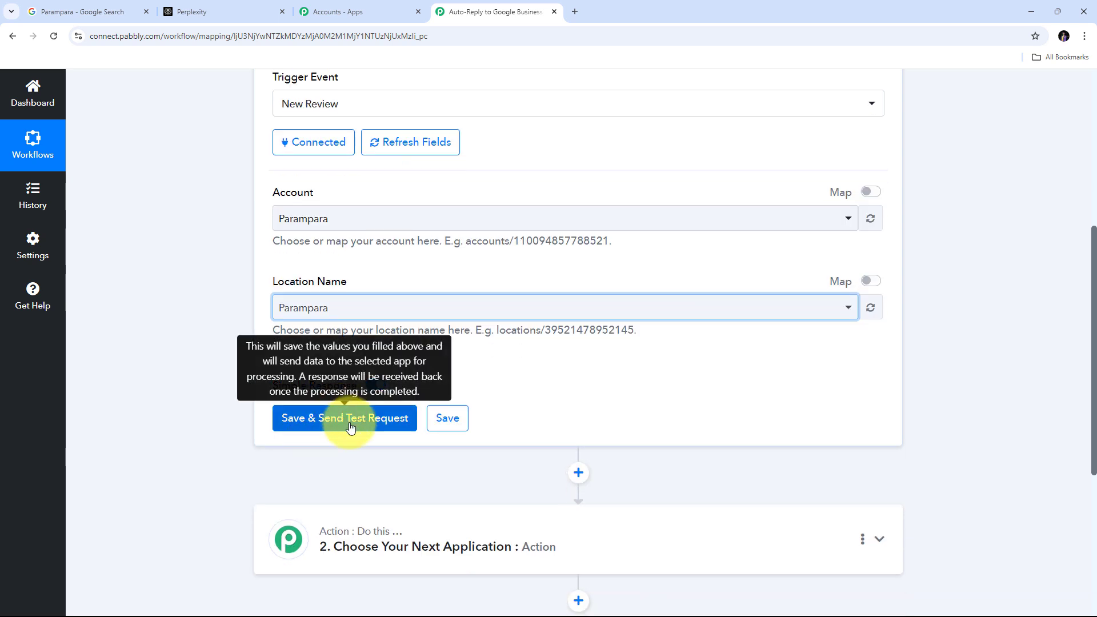
pyautogui.click(319, 419)
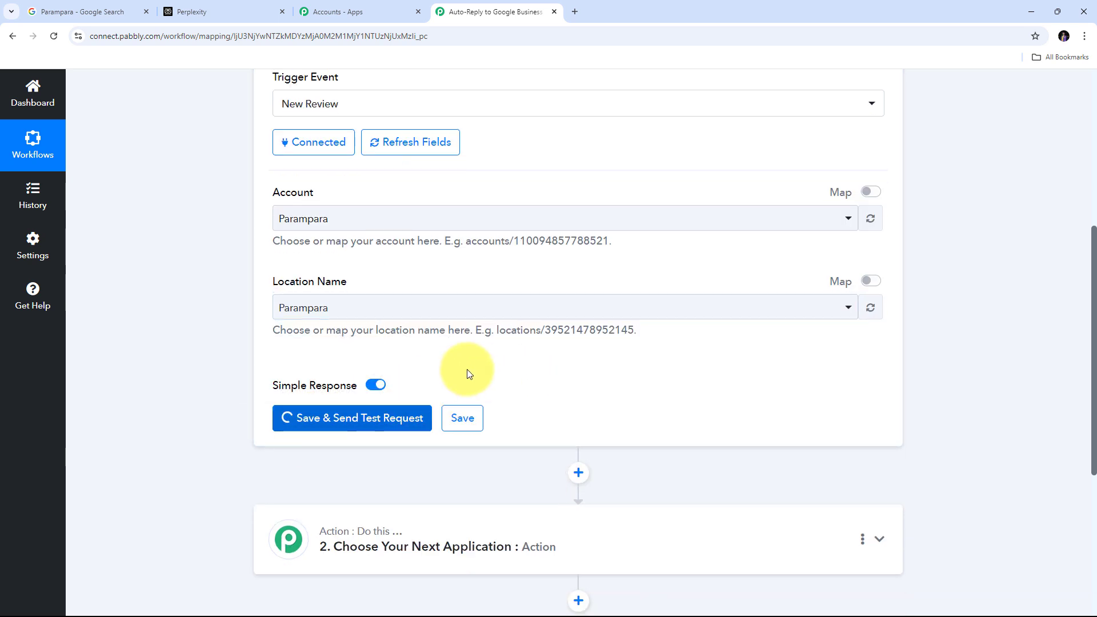
# Examine the star rating, reviewer display name and full comment in the trigger's received response.
pyautogui.scroll(-5, 976, 234)
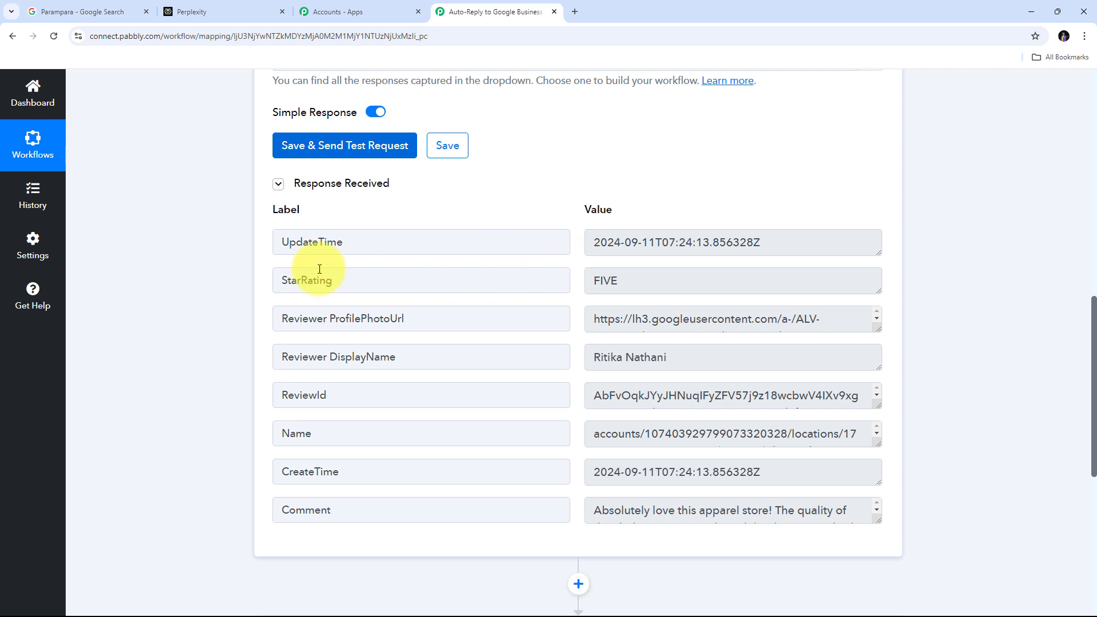
pyautogui.doubleClick(654, 285)
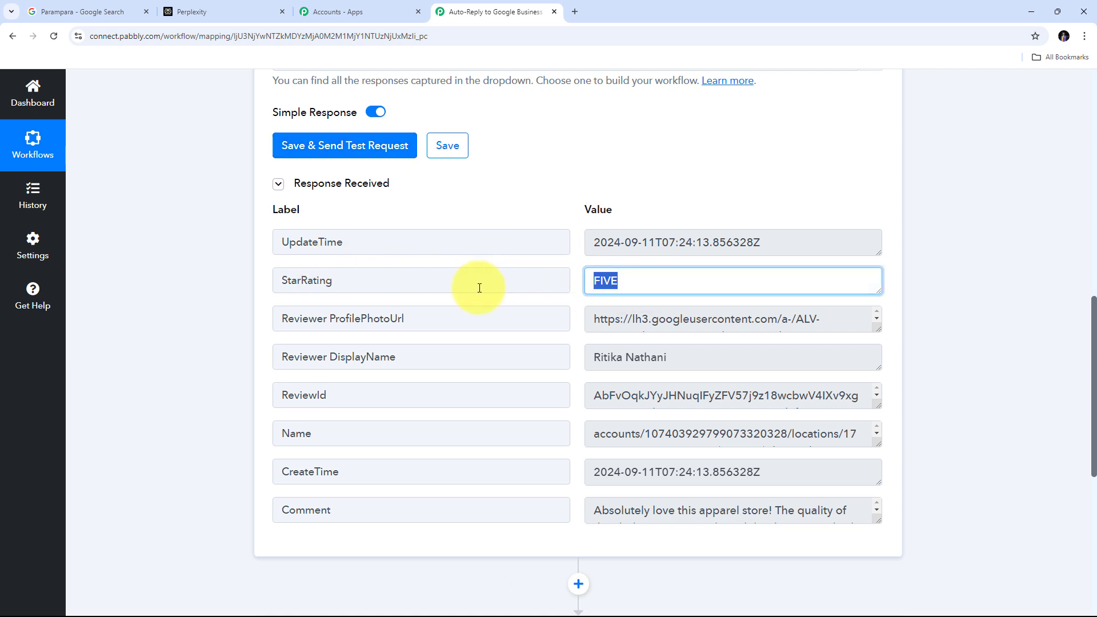
pyautogui.click(707, 363)
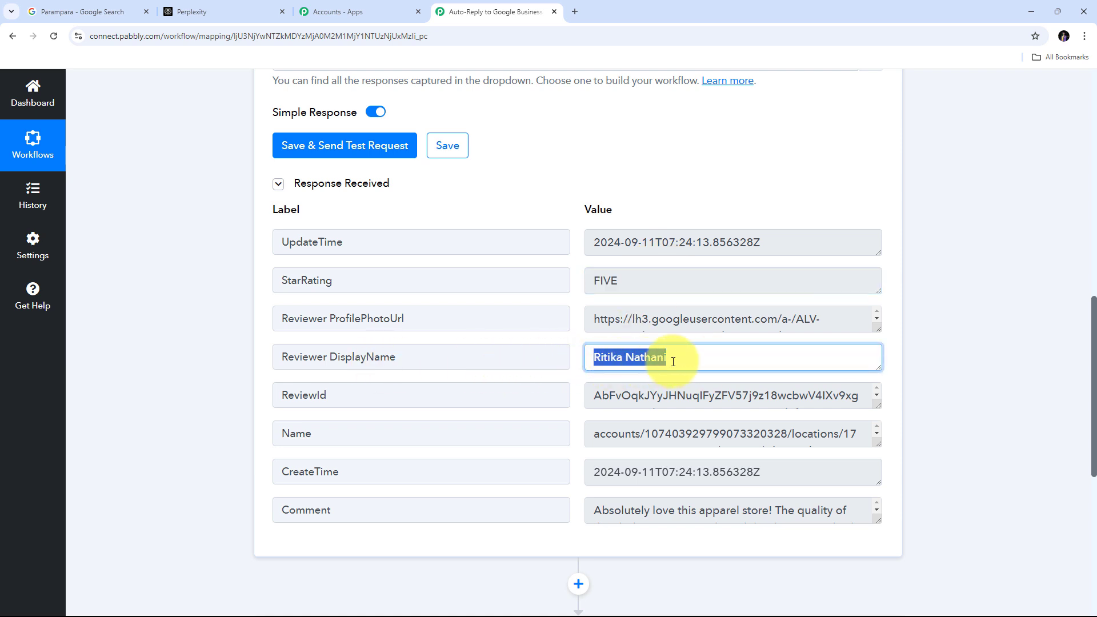
pyautogui.scroll(-3, 677, 363)
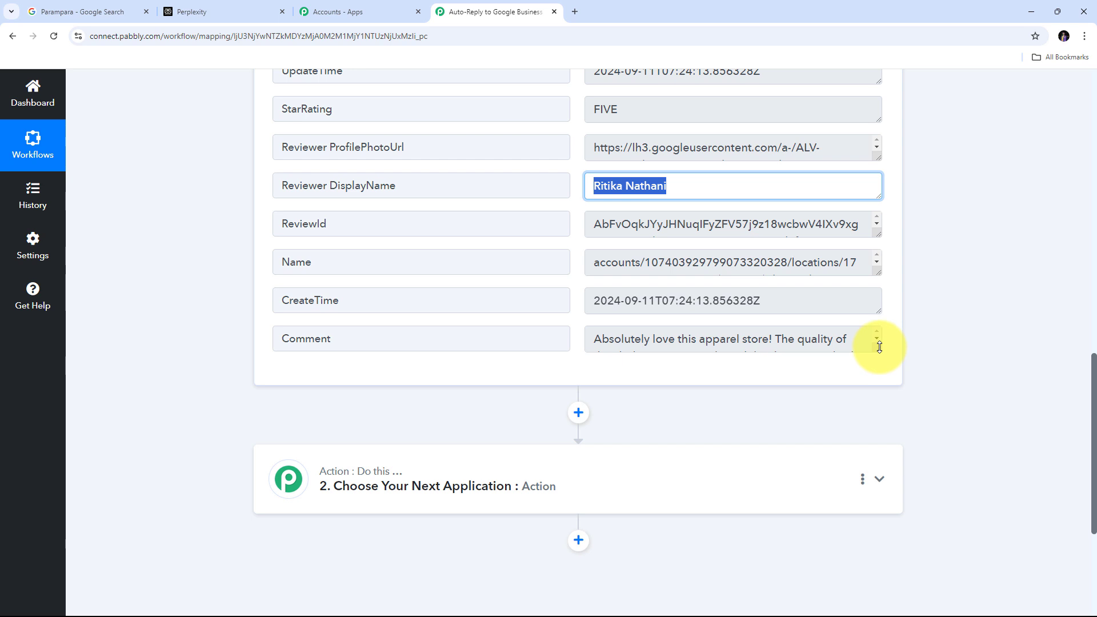
pyautogui.moveTo(877, 348); pyautogui.dragTo(897, 440)
pyautogui.scroll(-1, 791, 264)
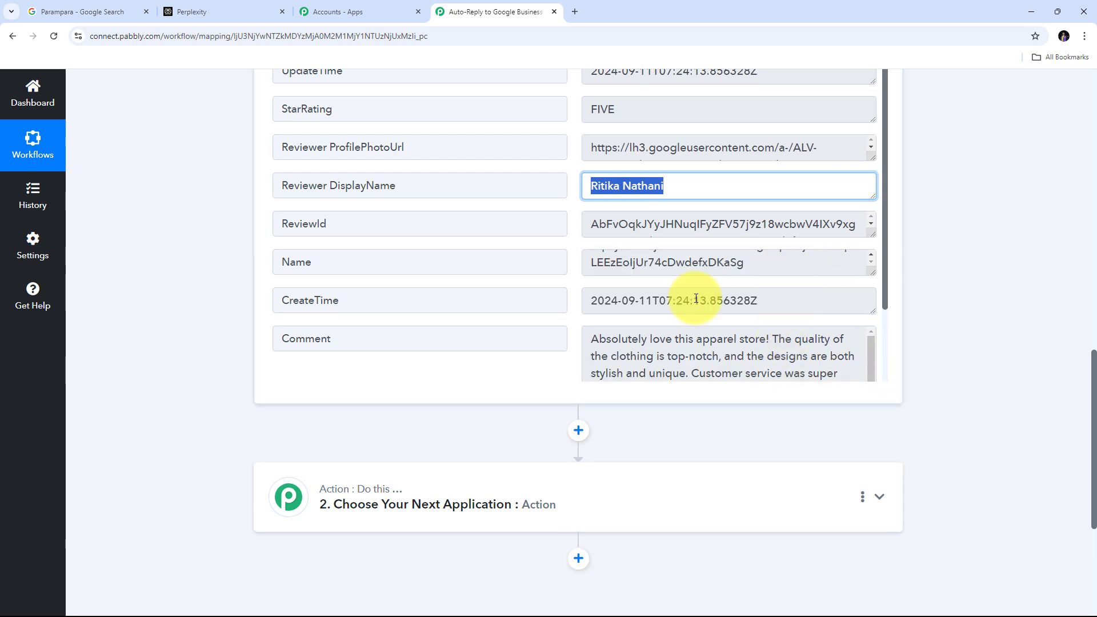
pyautogui.scroll(-2, 573, 298)
pyautogui.scroll(-2, 574, 298)
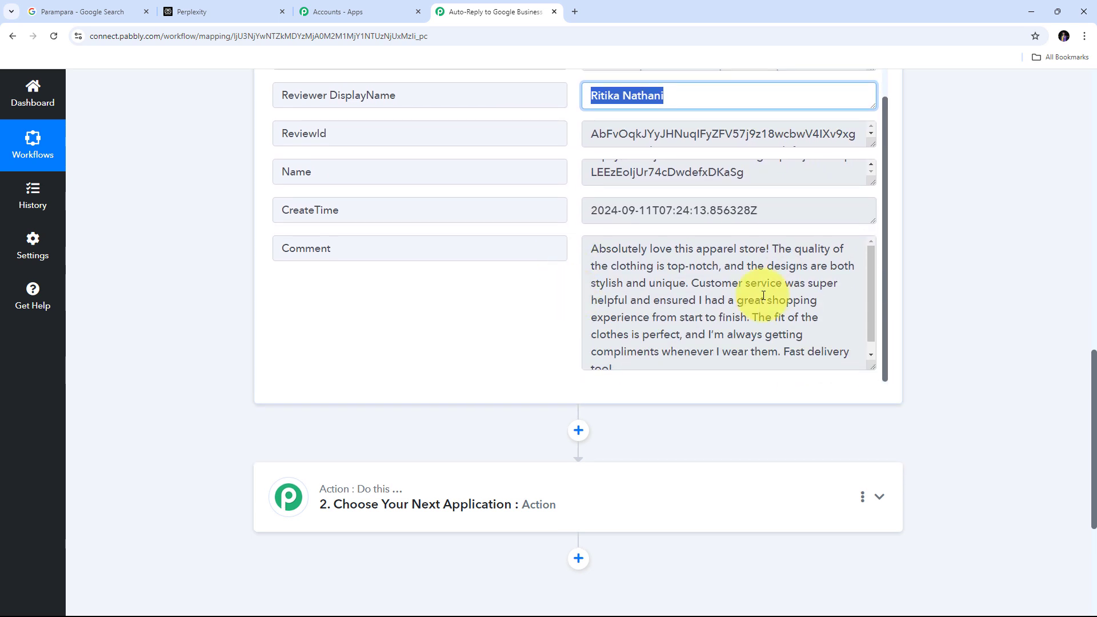
pyautogui.scroll(1, 756, 295)
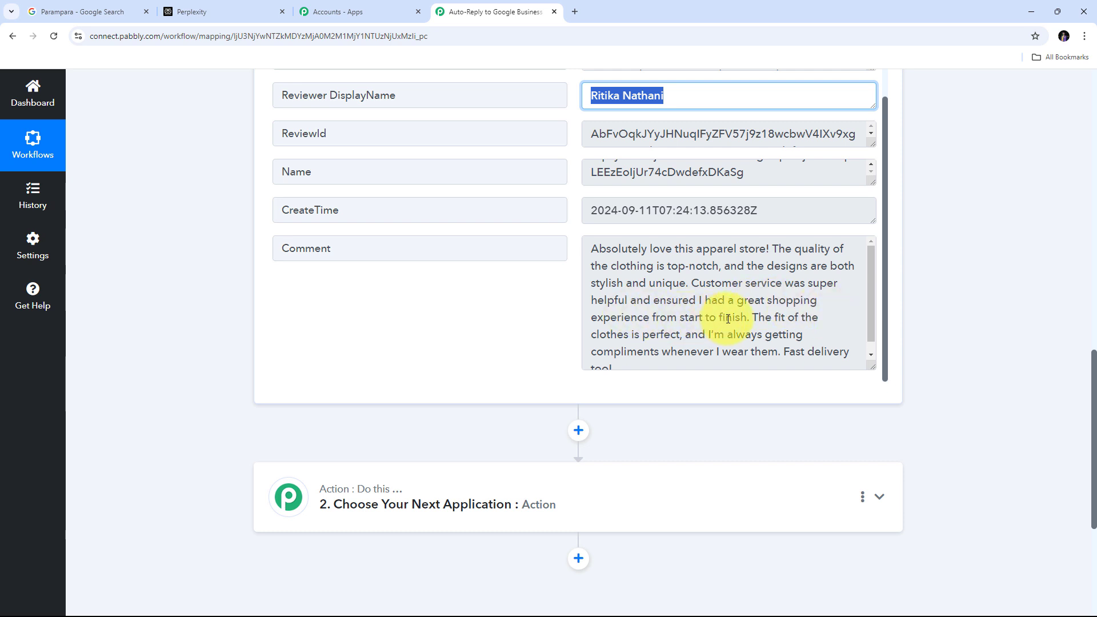
pyautogui.scroll(-1, 679, 300)
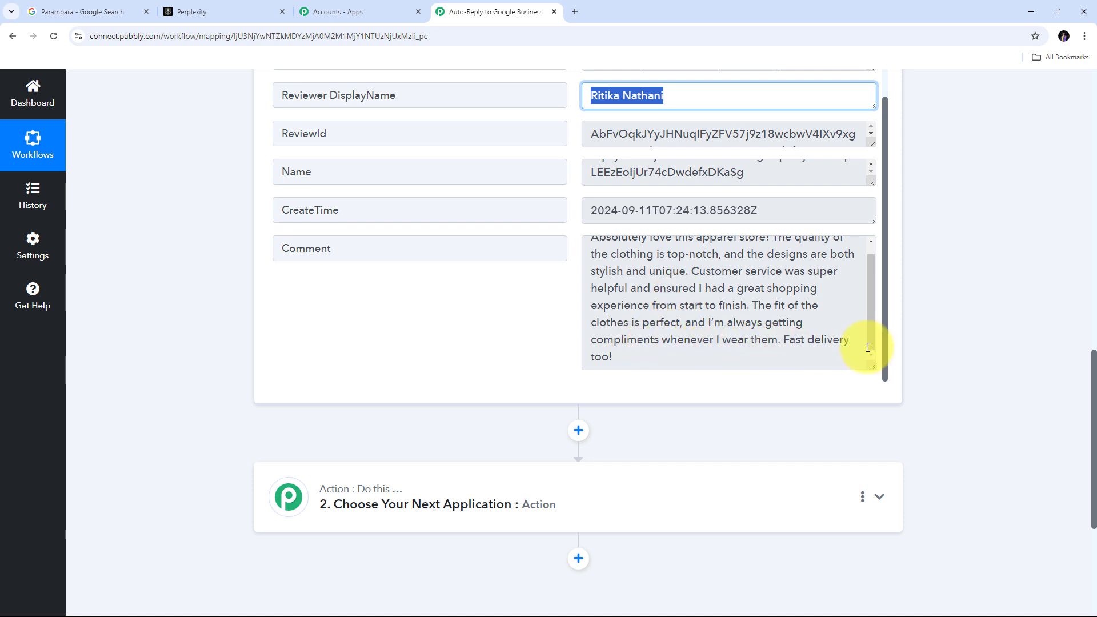
pyautogui.scroll(1, 601, 342)
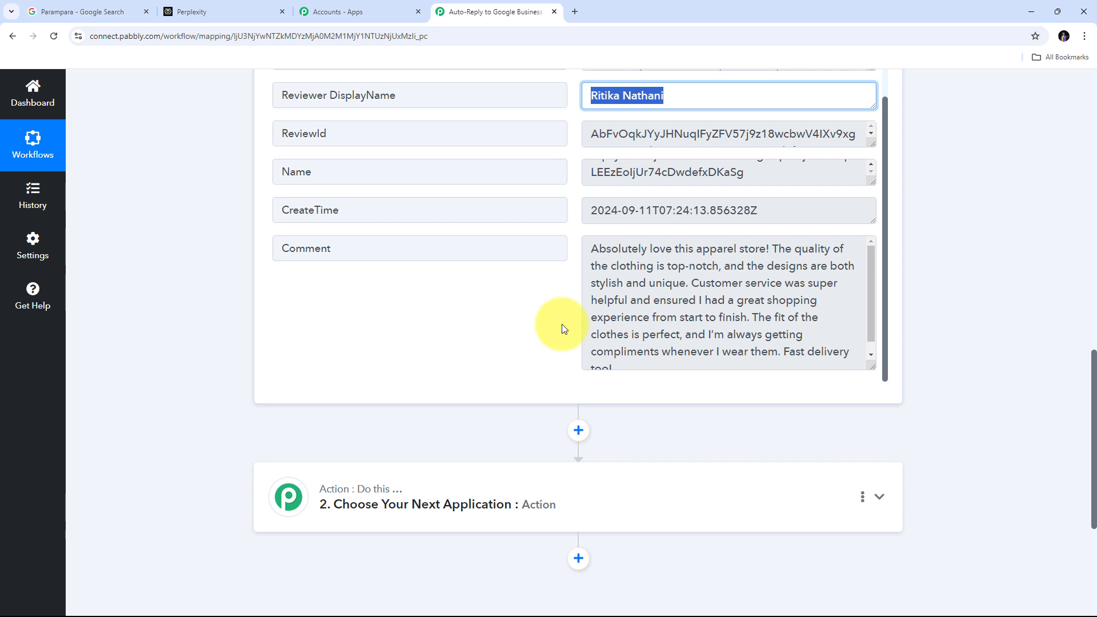
# Return to the Google Business Profile trigger's header and check its polling interval.
pyautogui.scroll(2, 561, 324)
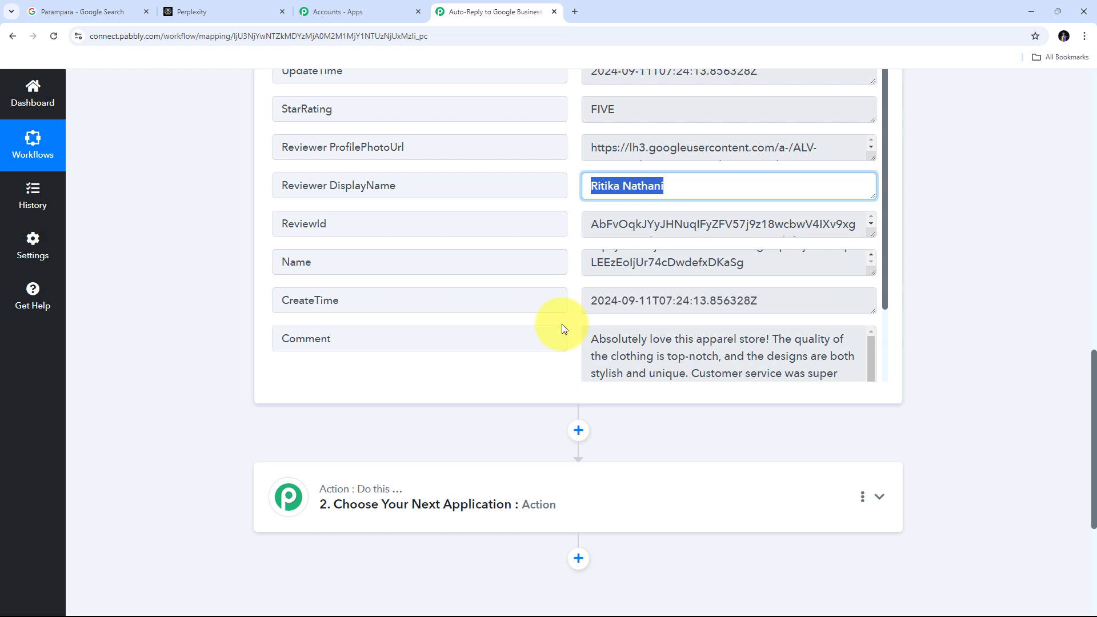
pyautogui.scroll(10, 965, 301)
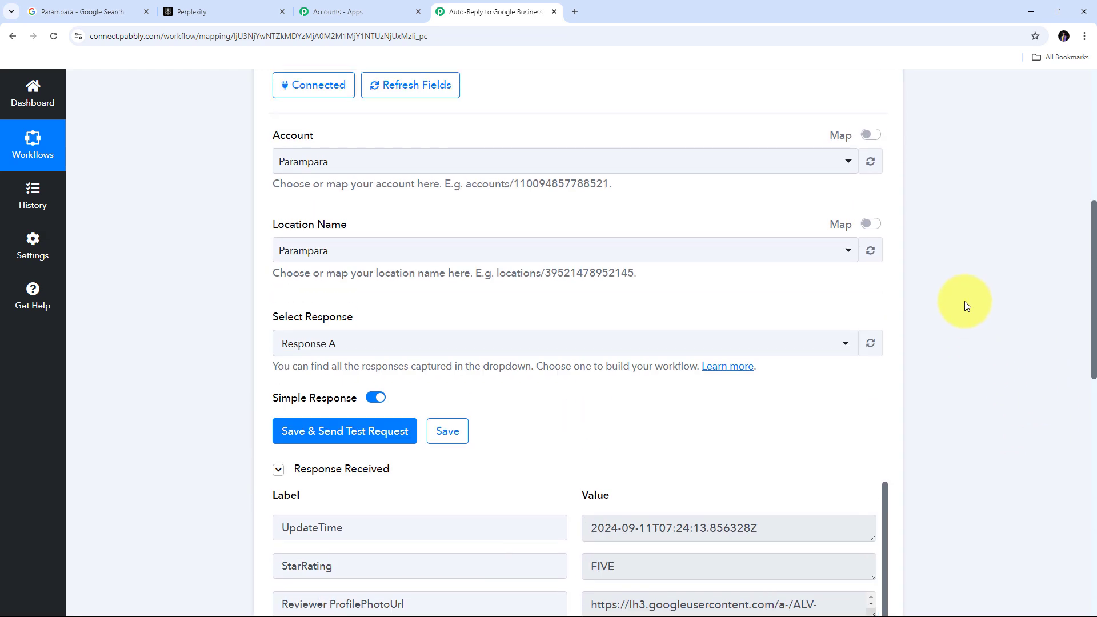
pyautogui.scroll(3, 964, 300)
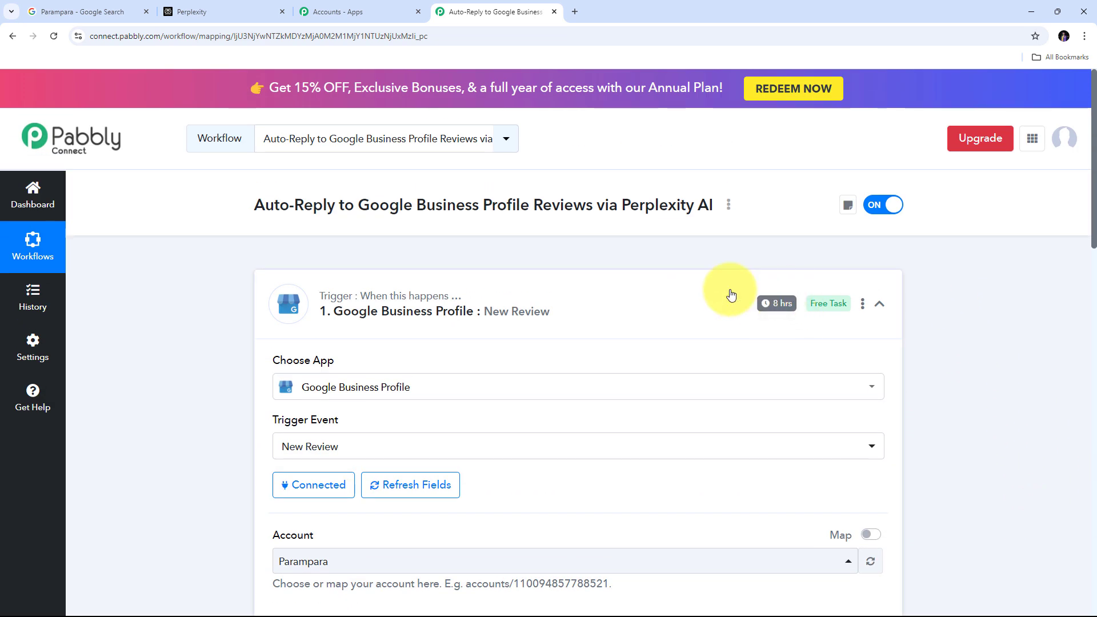
pyautogui.moveTo(778, 315)
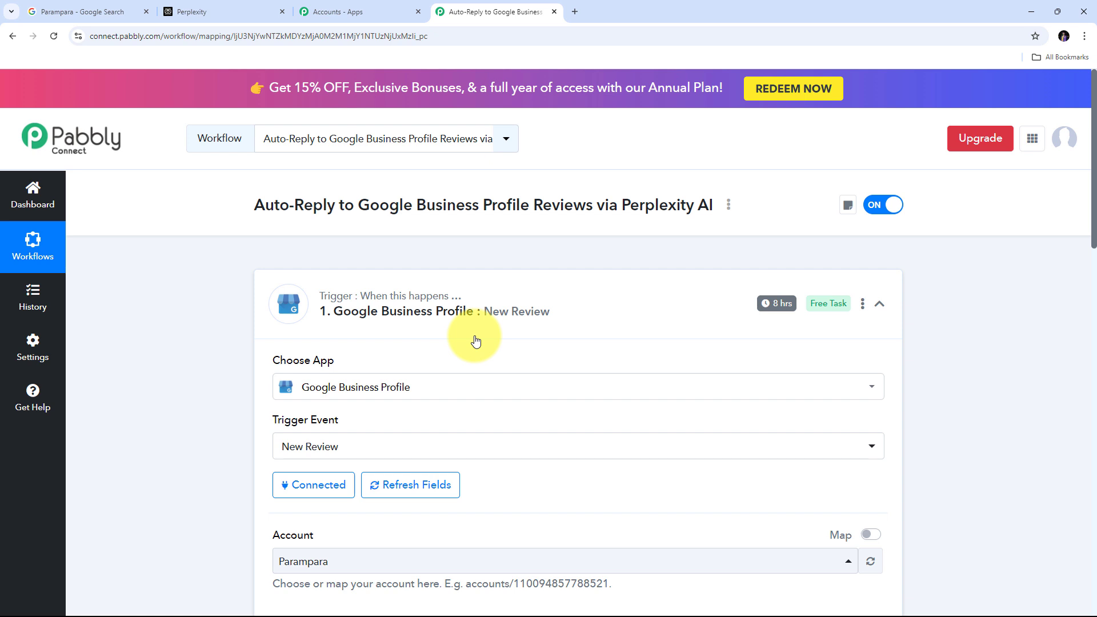
pyautogui.scroll(-2, 474, 337)
pyautogui.scroll(2, 474, 337)
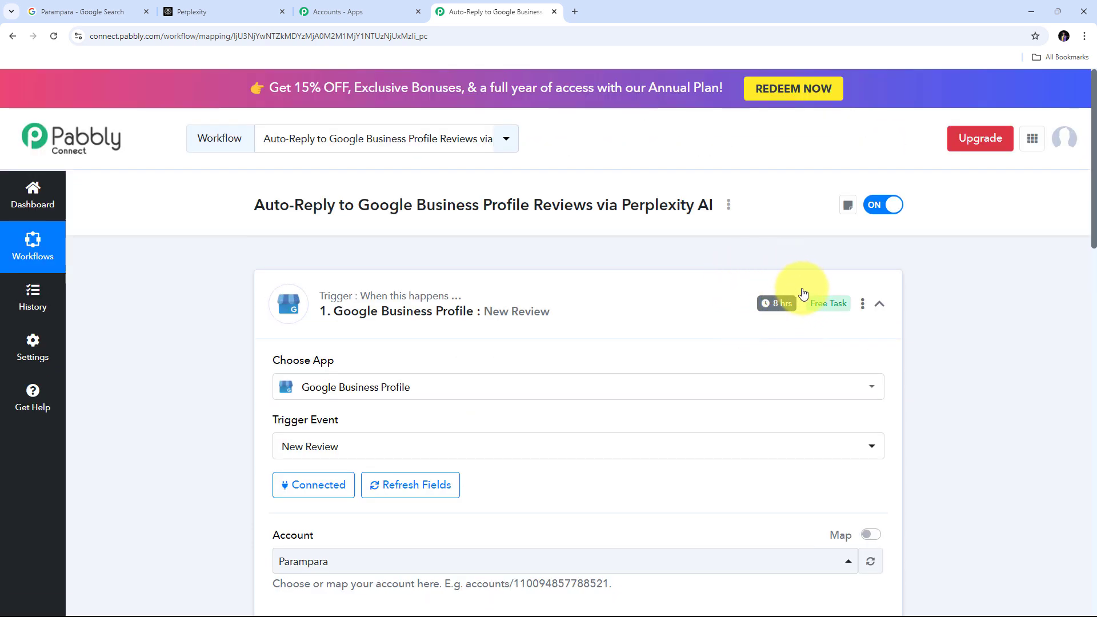
# Set the workflow's action app to Perplexity AI with Create Chat Completion as the action event.
pyautogui.scroll(-12, 917, 268)
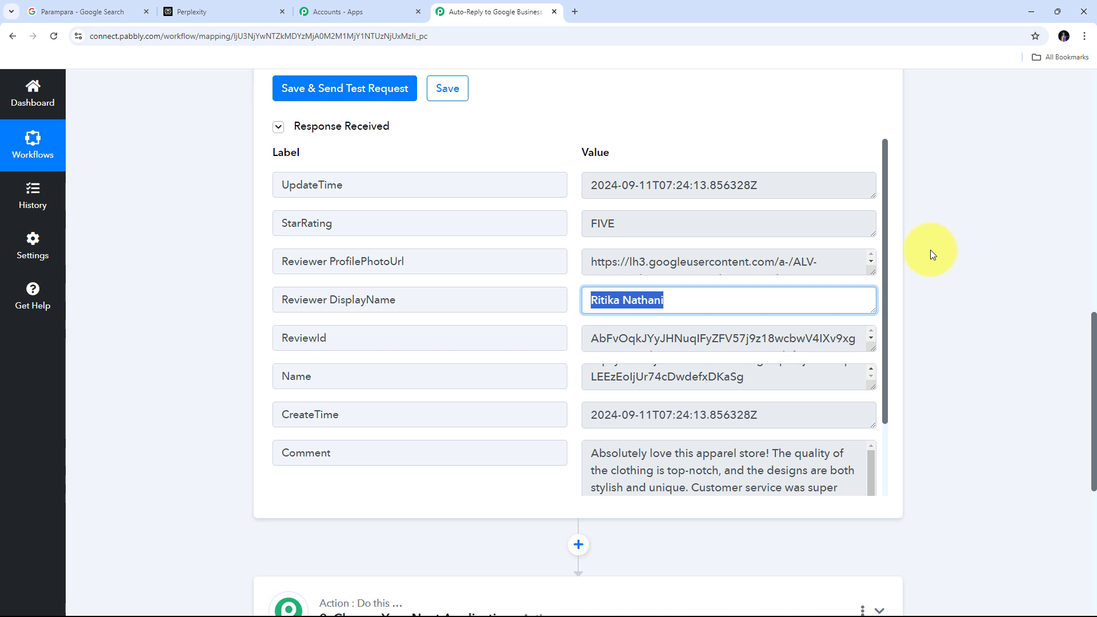
pyautogui.scroll(-4, 931, 249)
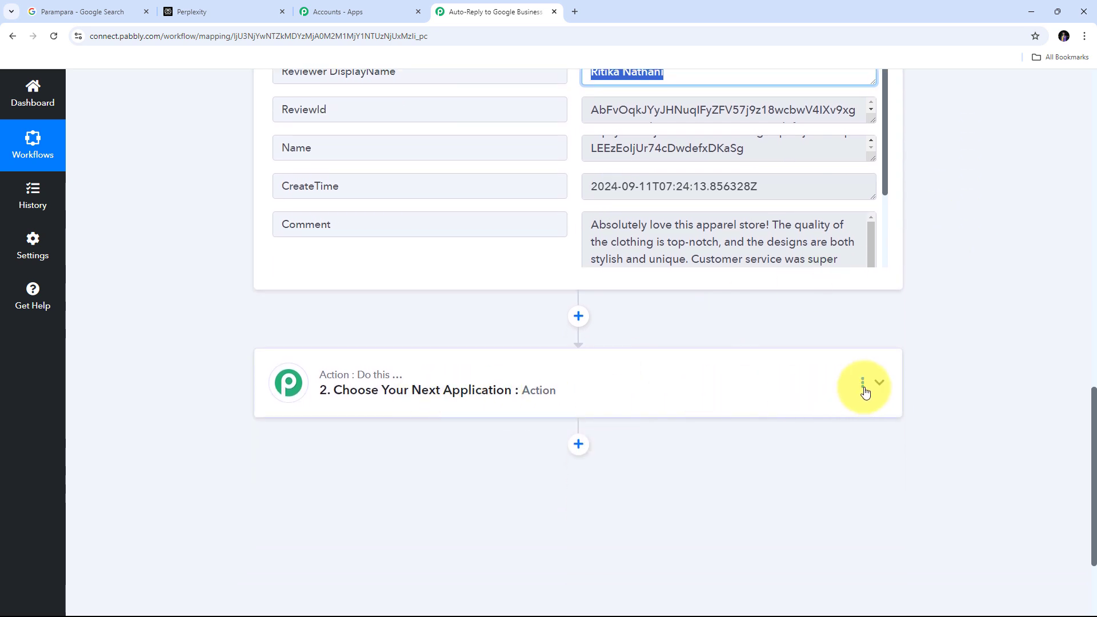
pyautogui.click(881, 386)
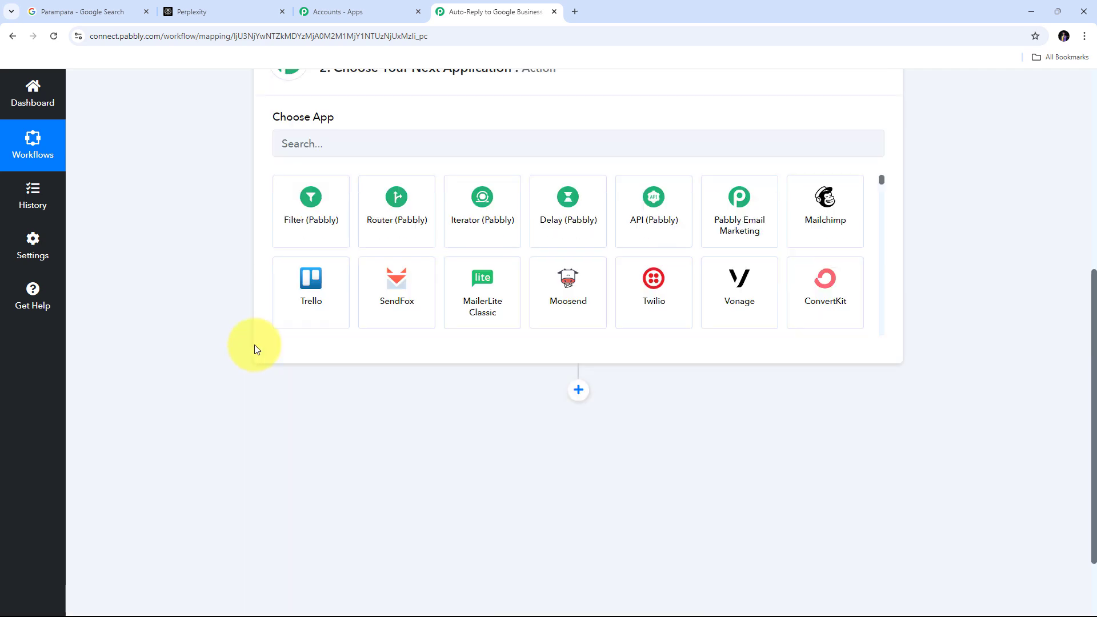
pyautogui.click(292, 317)
pyautogui.write('Perplexity')
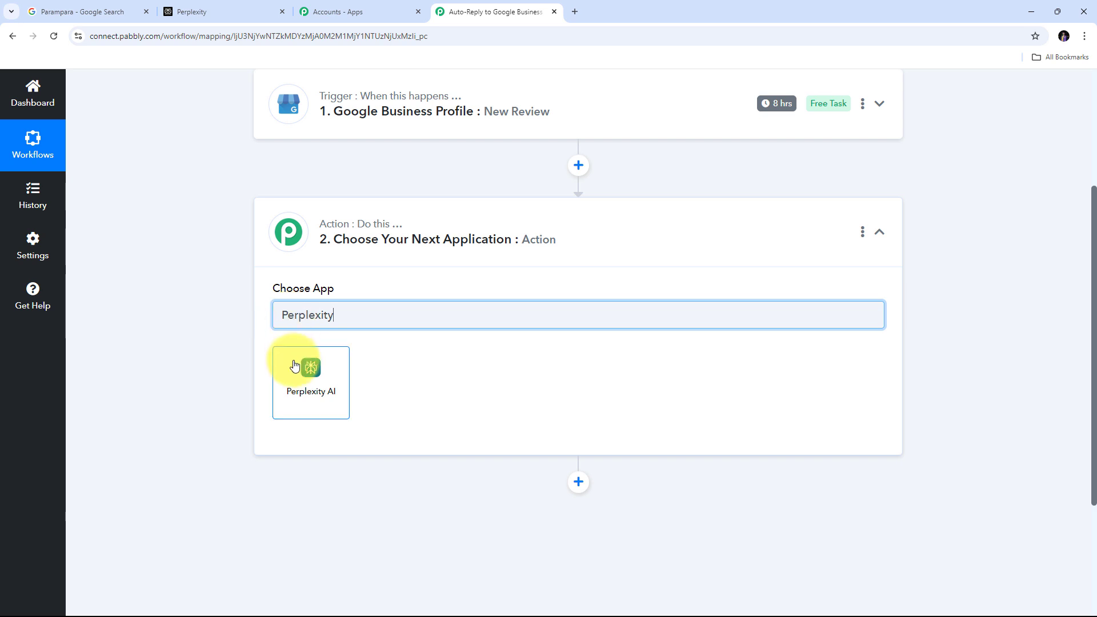
pyautogui.click(323, 379)
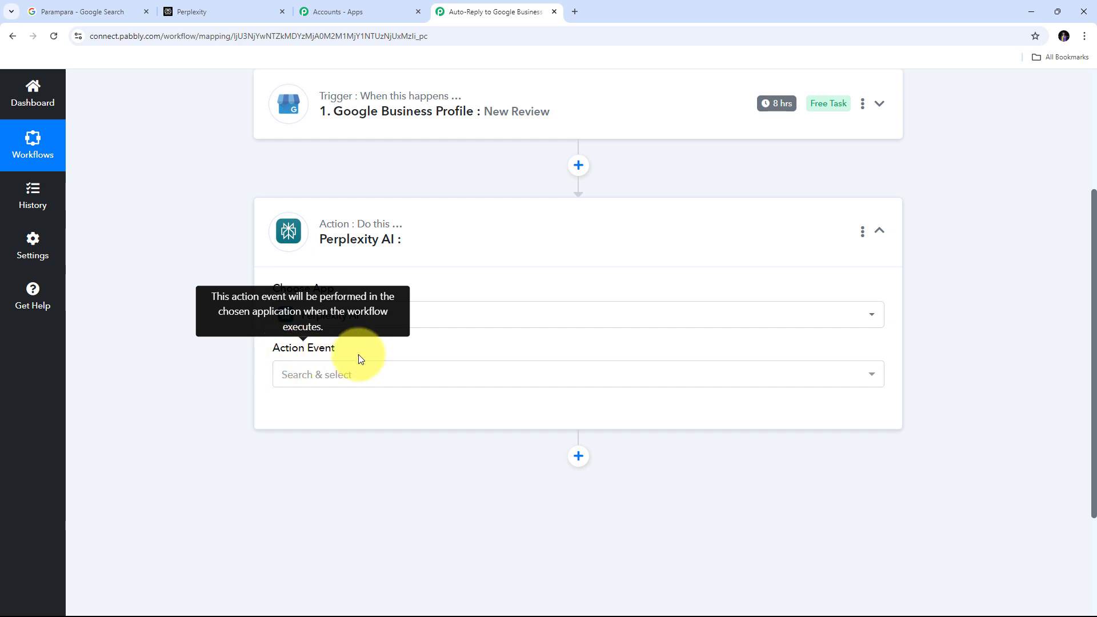
pyautogui.click(693, 380)
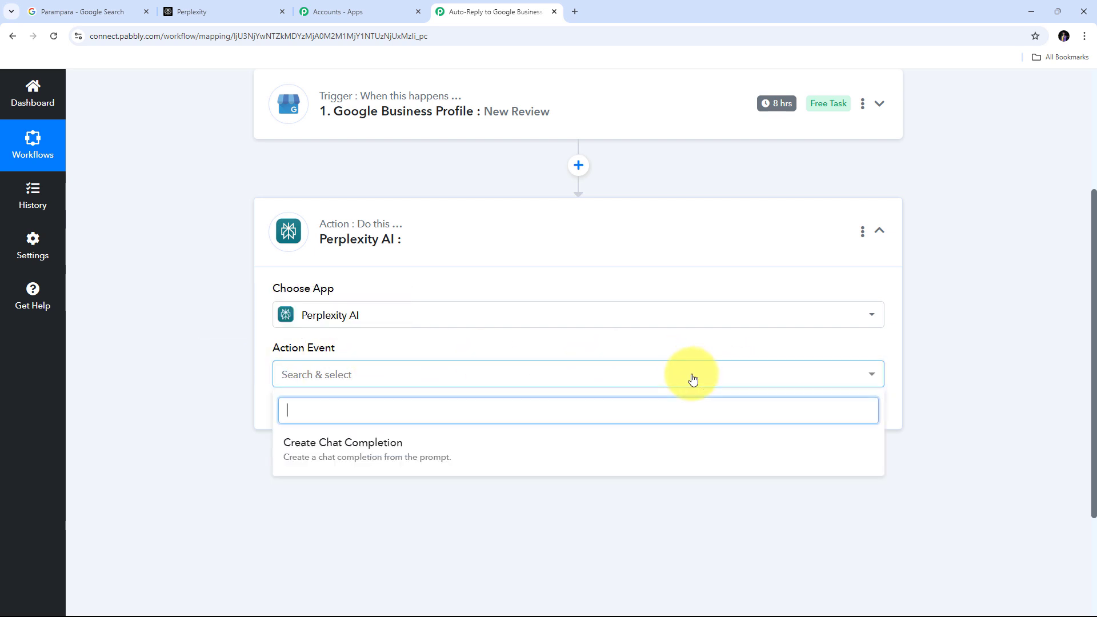
pyautogui.click(352, 454)
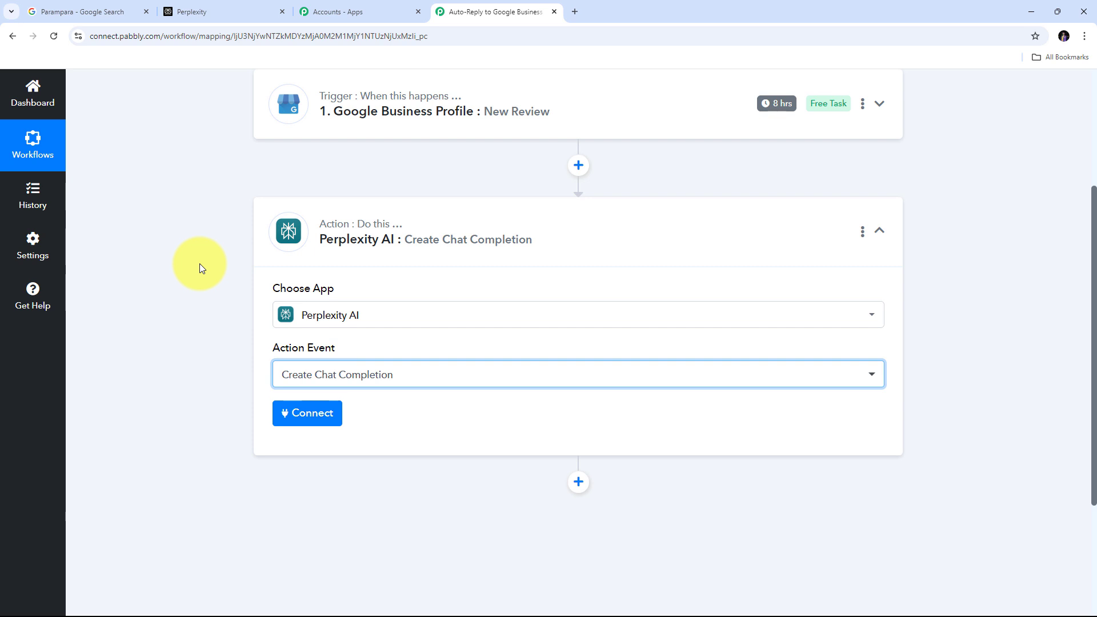
# Start a new Perplexity AI connection for the action, and generate and copy an API key in Perplexity's API settings.
pyautogui.click(306, 410)
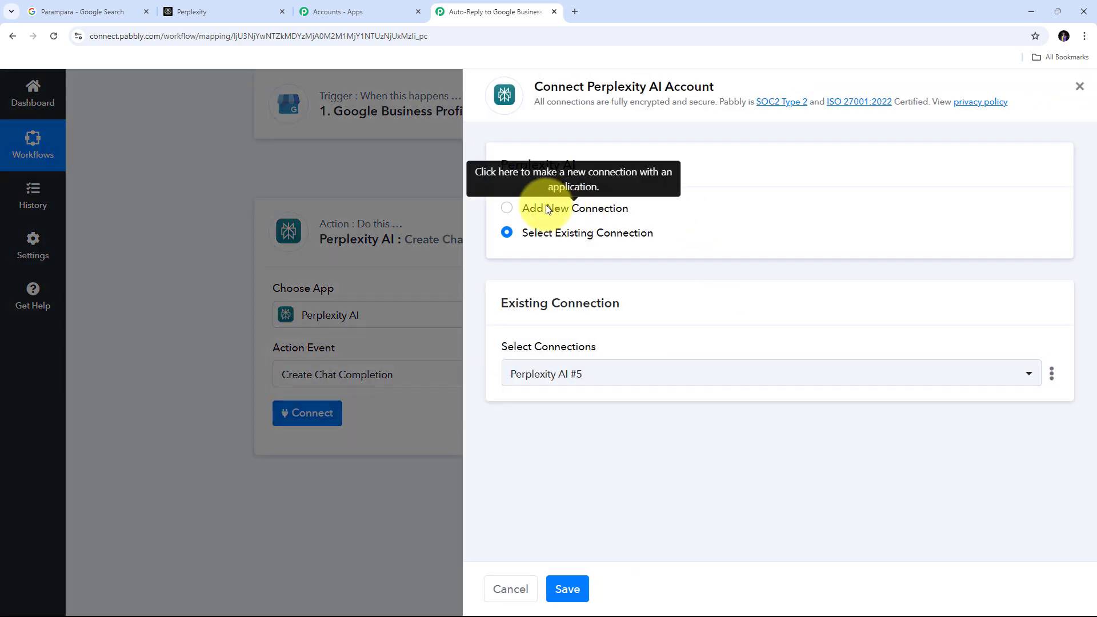
pyautogui.click(536, 209)
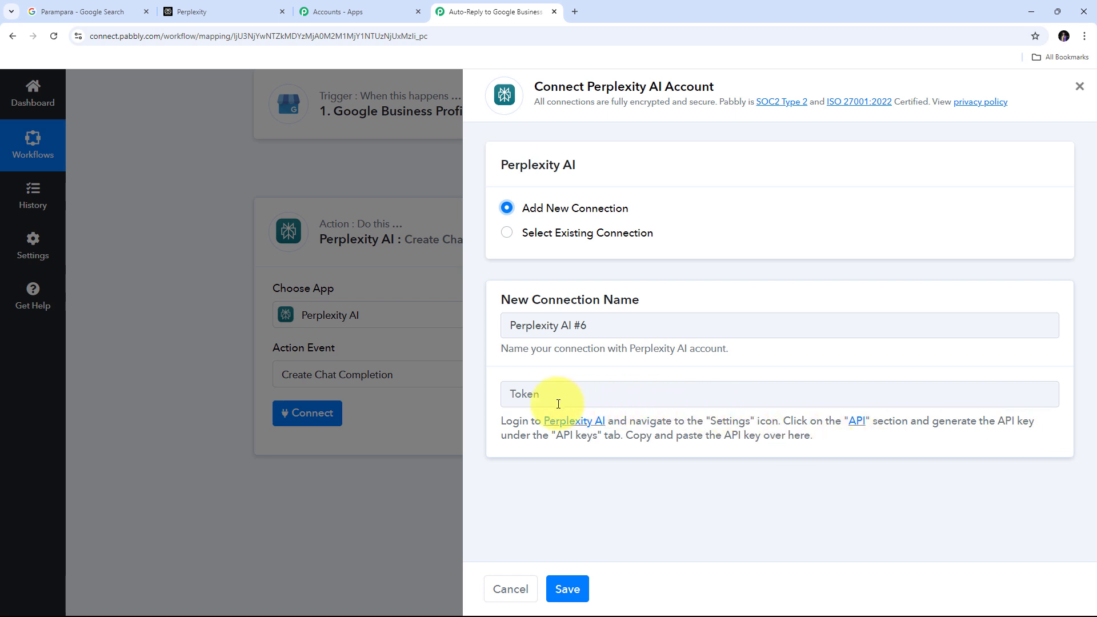
pyautogui.click(211, 14)
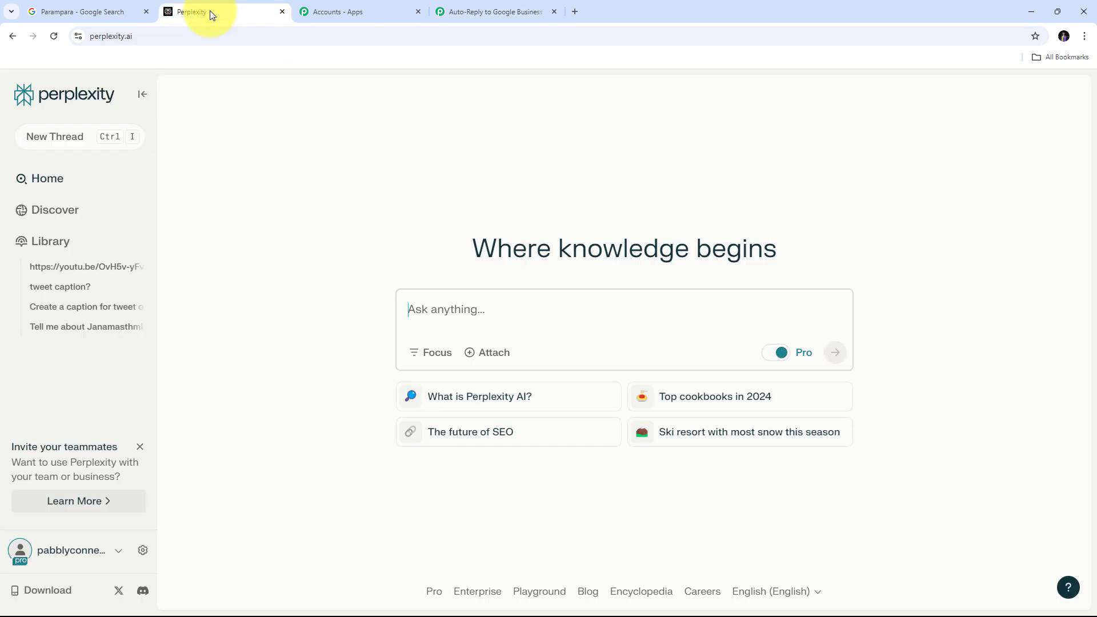
pyautogui.click(142, 551)
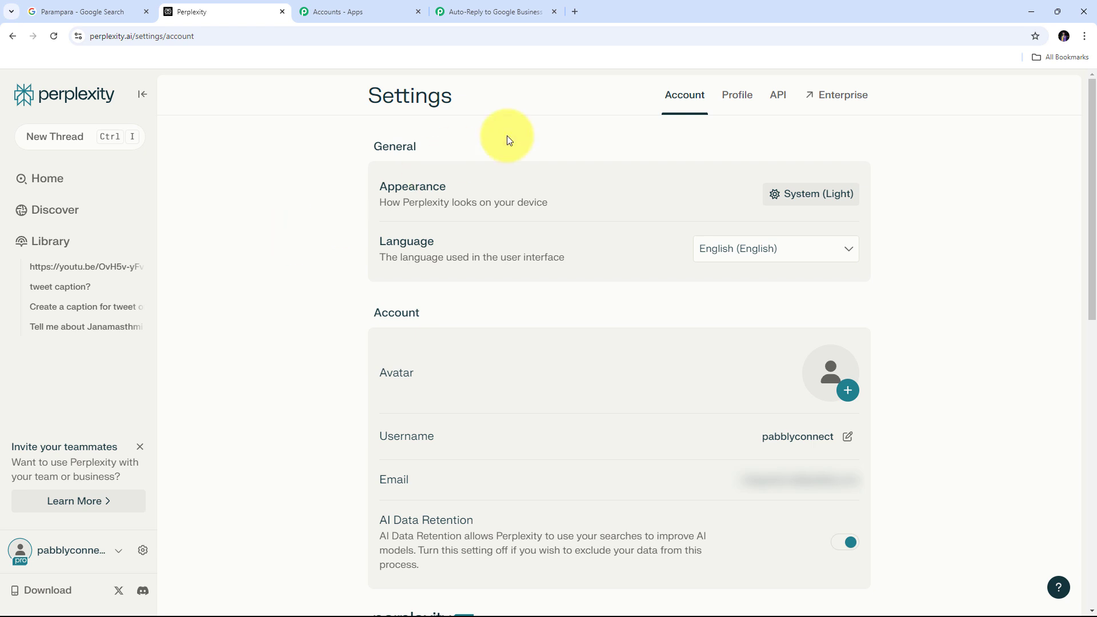
pyautogui.click(781, 104)
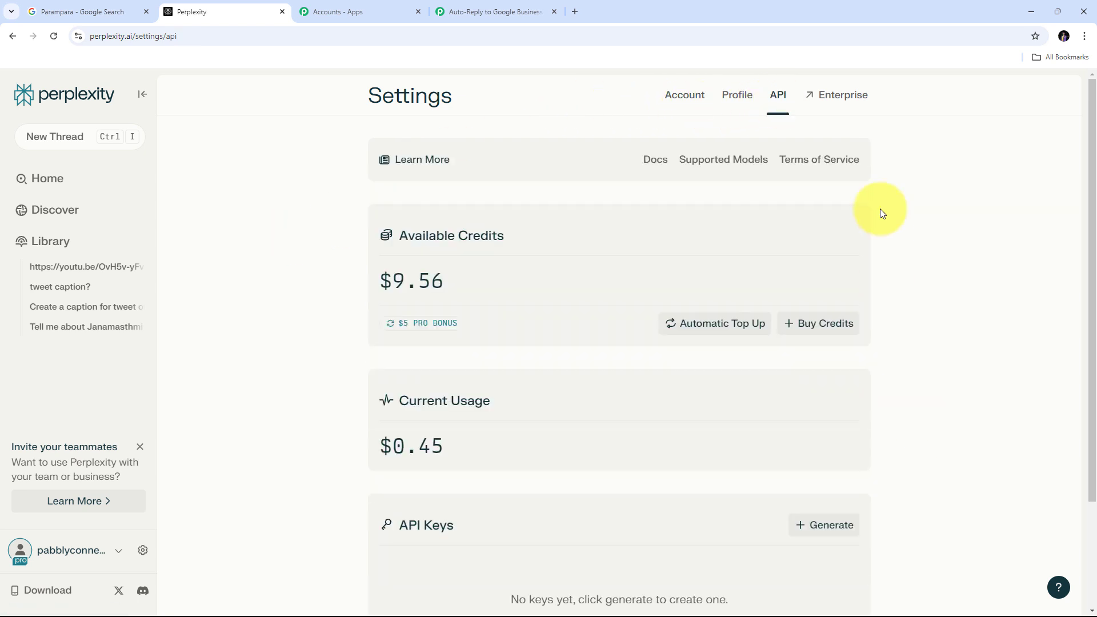
pyautogui.scroll(-3, 881, 211)
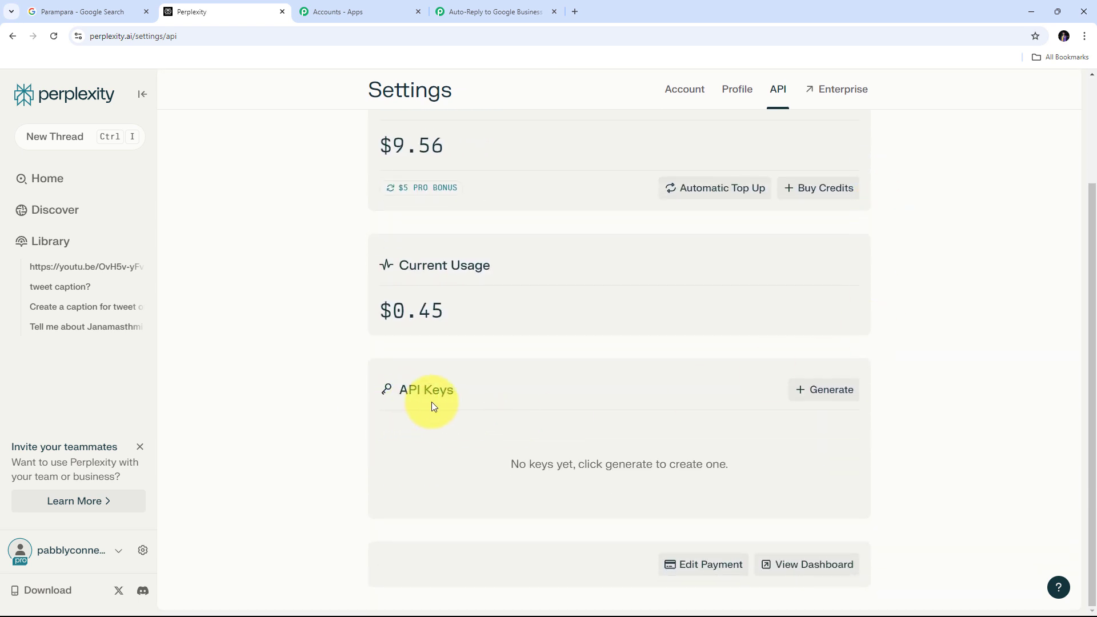
pyautogui.click(813, 394)
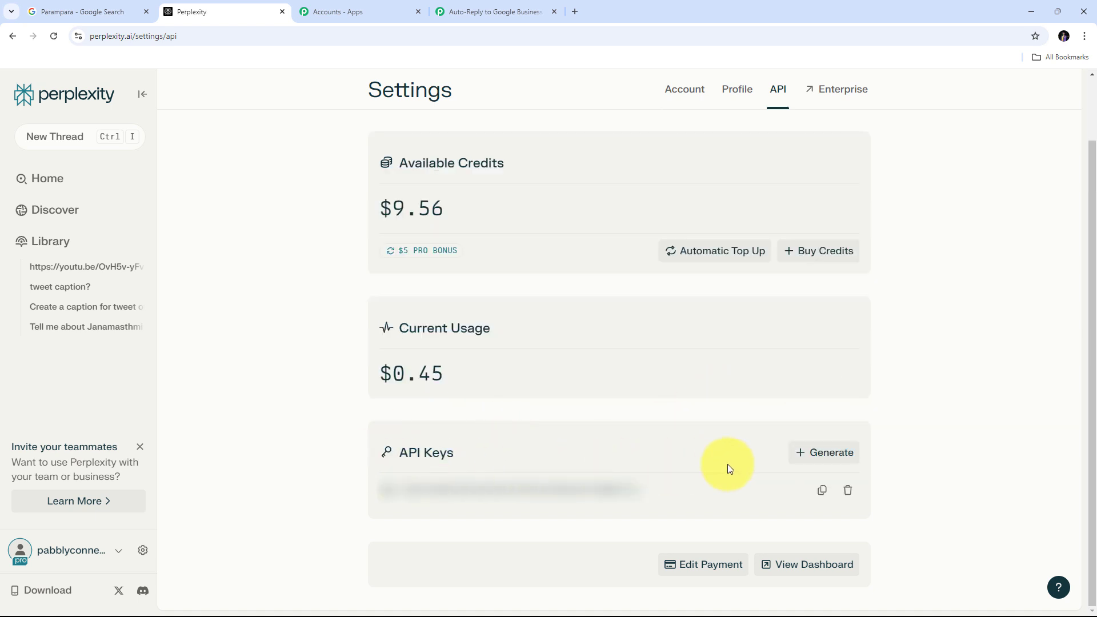
pyautogui.click(822, 495)
# Back in Pabbly Connect, paste the Perplexity API key as the new connection's token and save the connection.
pyautogui.click(497, 12)
pyautogui.click(546, 395)
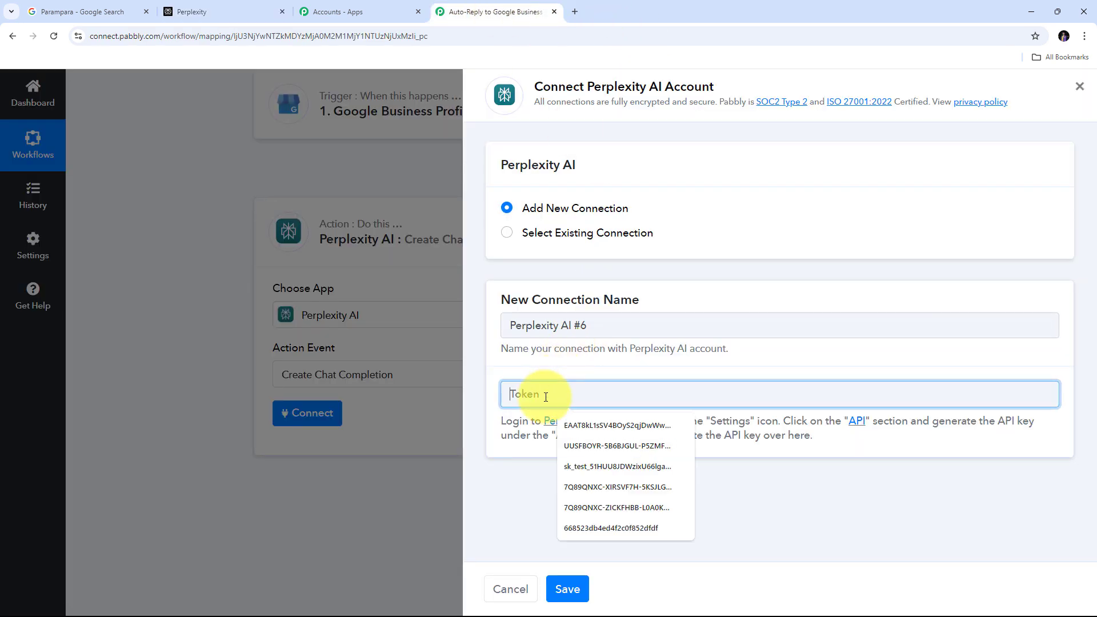
pyautogui.hotkey('ctrl', 'v')
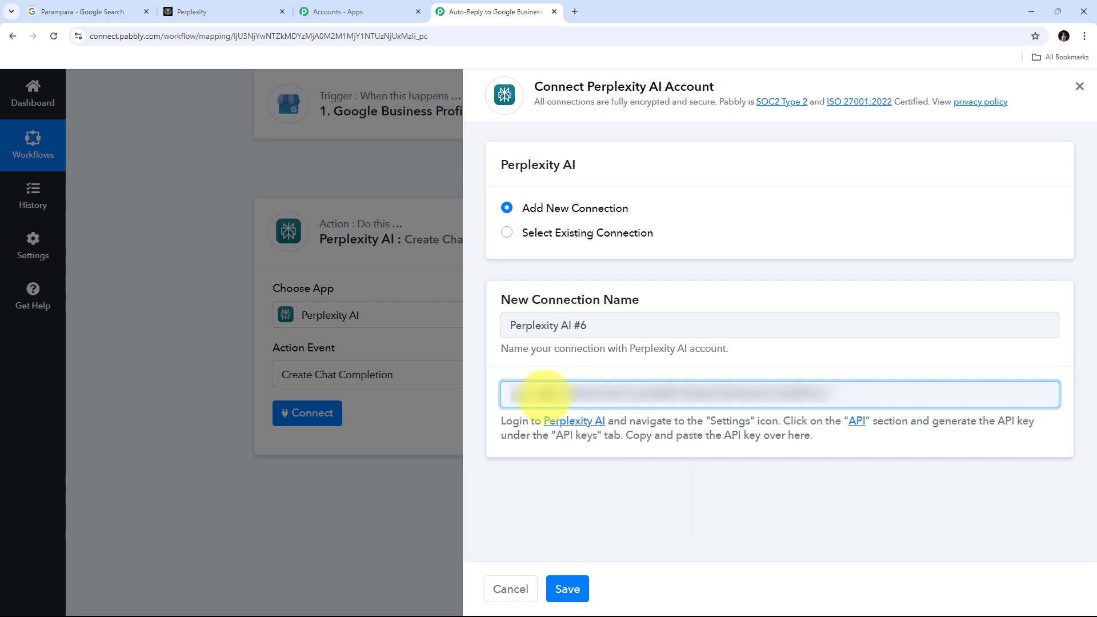
pyautogui.click(567, 588)
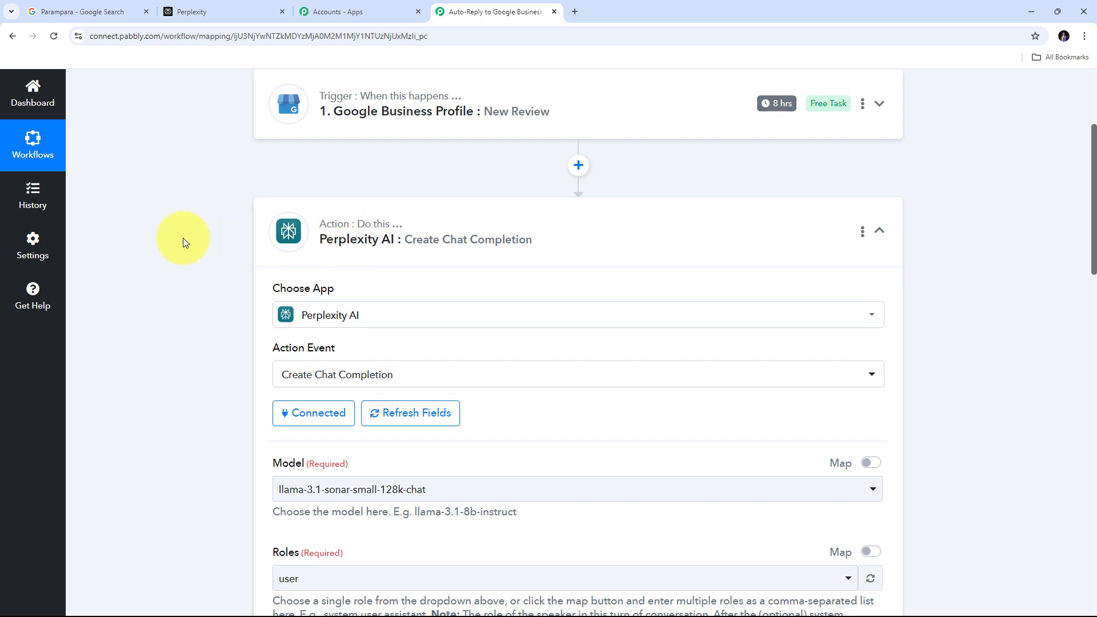
# Set the Perplexity AI action's model to llama-3.1-sonar-large-128k-online and its role to user.
pyautogui.scroll(-5, 183, 238)
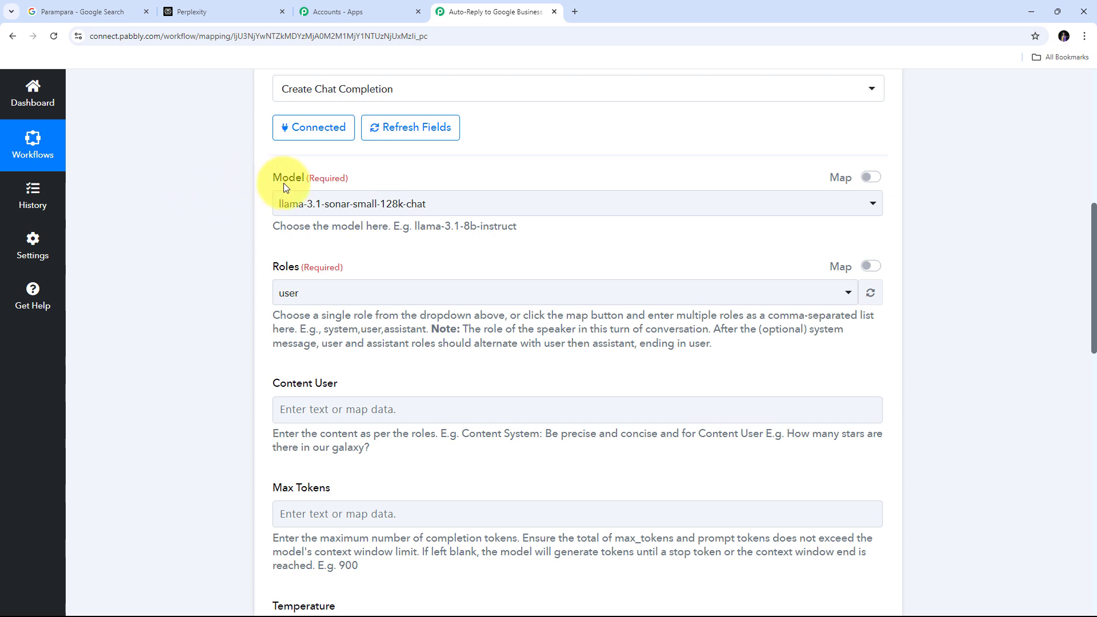
pyautogui.click(559, 204)
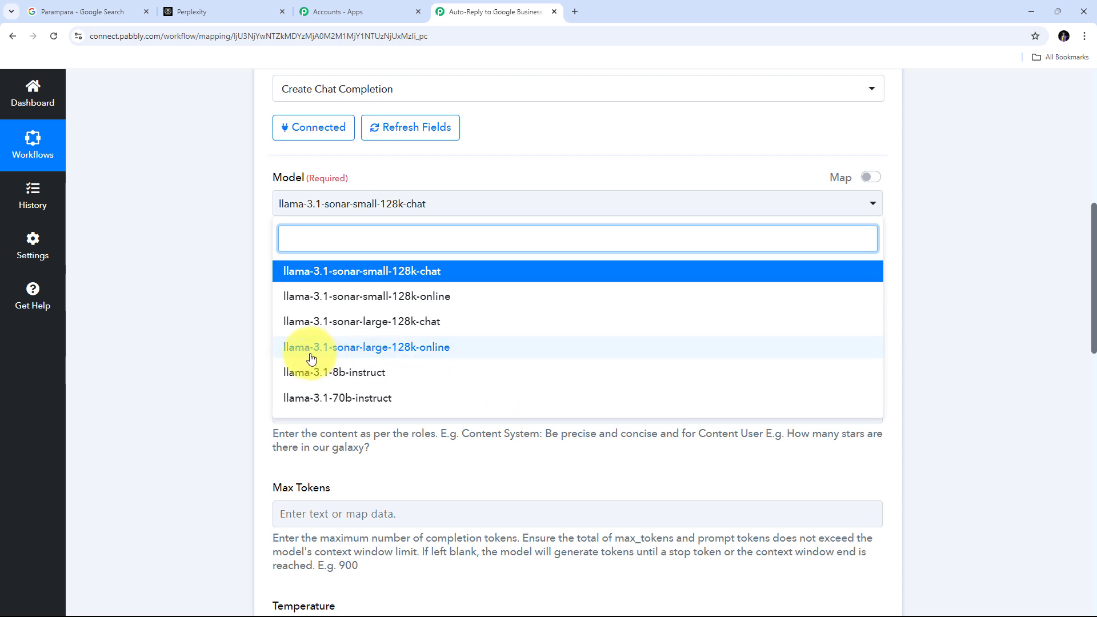
pyautogui.click(383, 349)
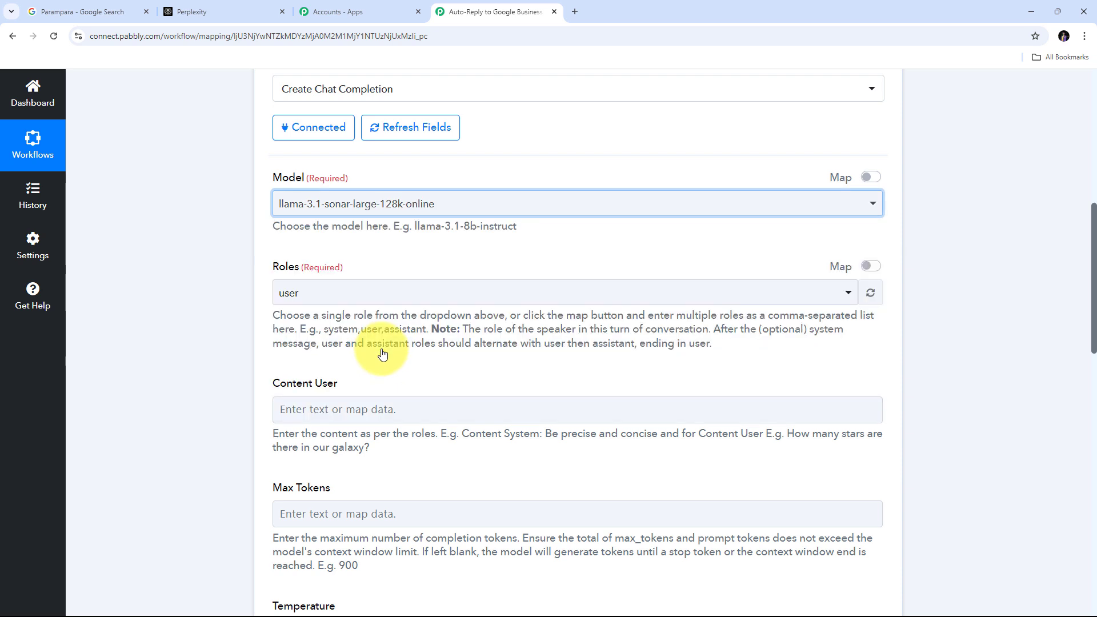
pyautogui.click(490, 292)
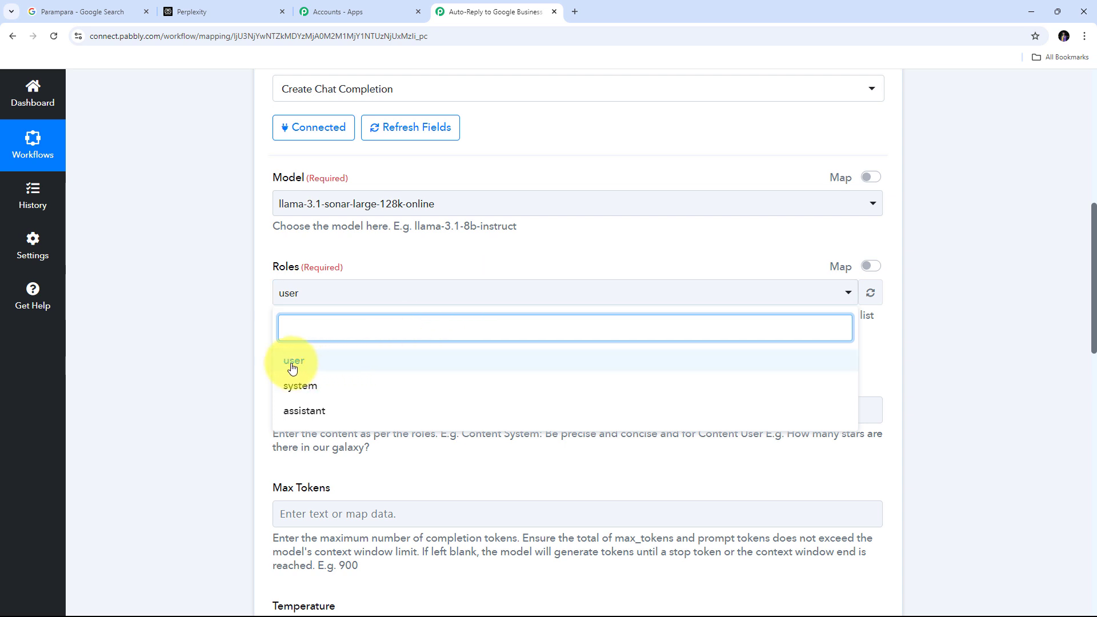
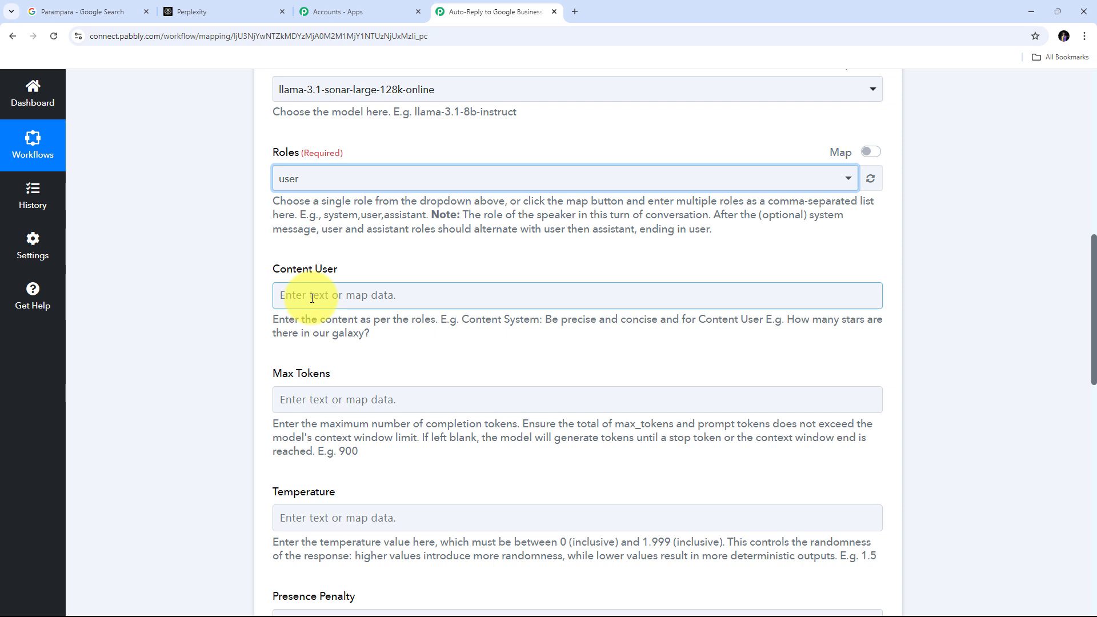
# Write a Content User prompt requesting a directly postable reply to the Google Business Profile review, without special characters or other details, ending with "Review:".
pyautogui.click(312, 296)
pyautogui.write("I am giving you a review that i have received on my Google Business Profile Account for my business. I want you to go through that review and create a reply for that also don't add any special characters or any other detail in the response i just want the reply so that i can directly post that on my business profile.  Review:")
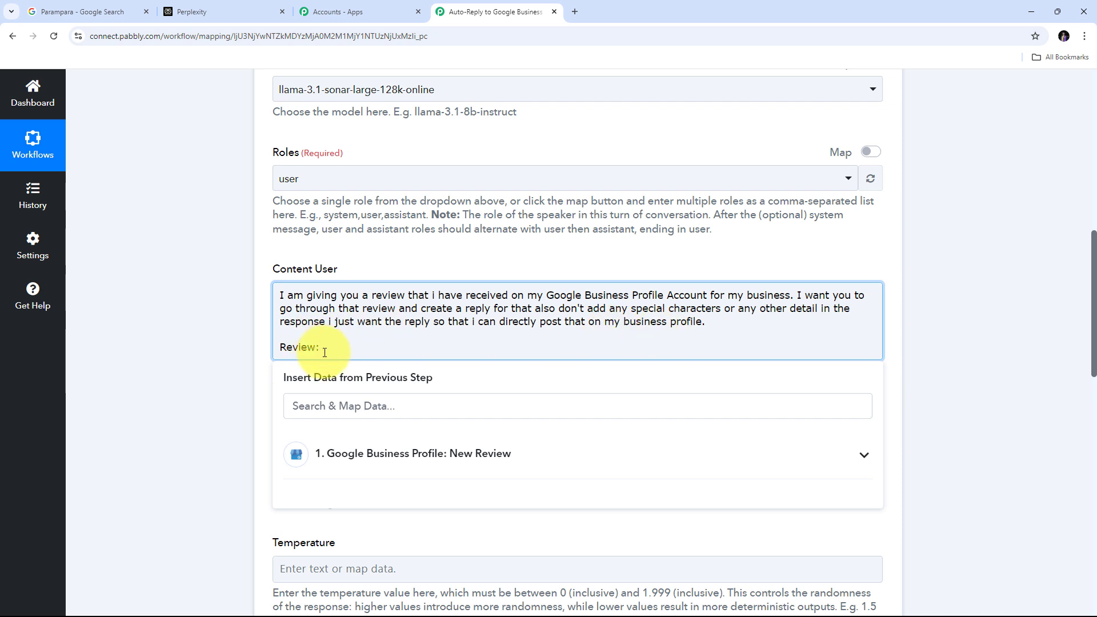
pyautogui.click(181, 351)
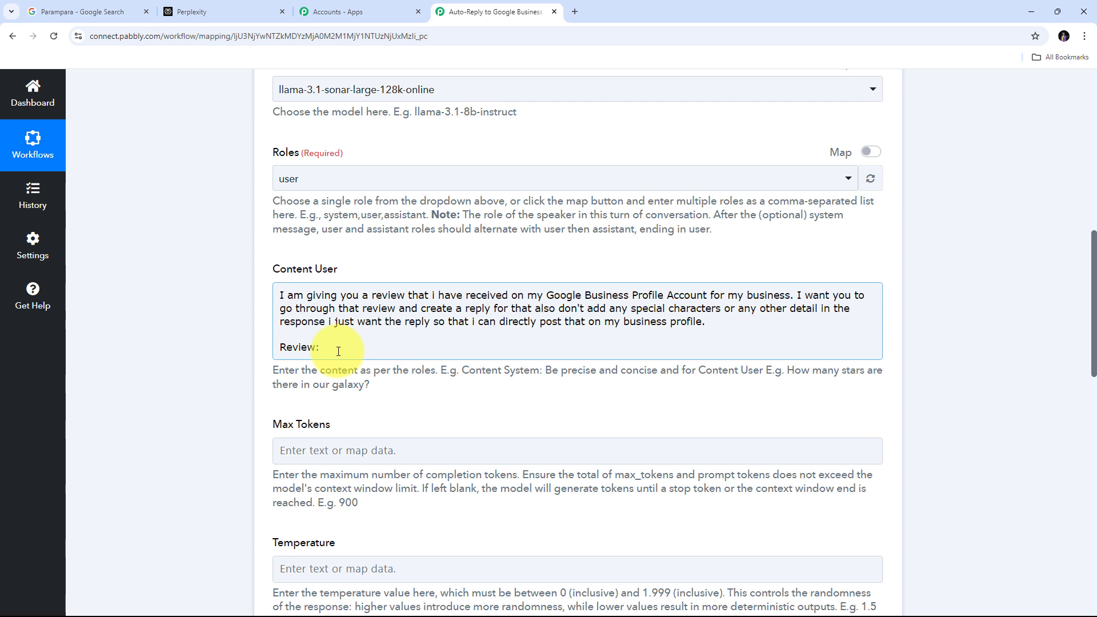
# Map the Comment value from the Google Business Profile New Review trigger after "Review:" in the Content User prompt.
pyautogui.click(330, 350)
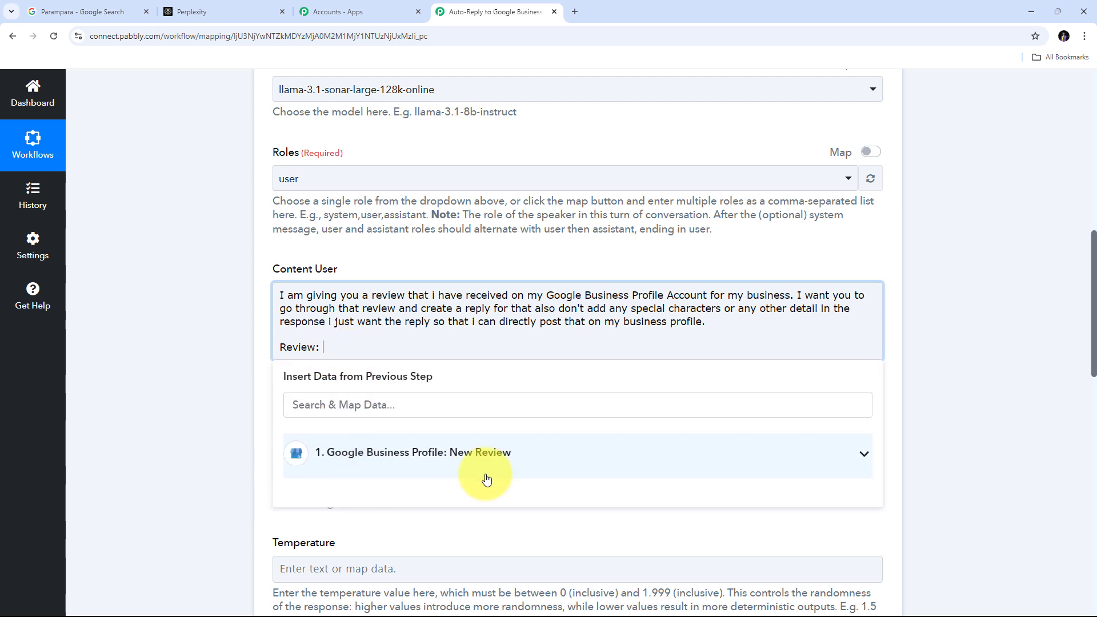
pyautogui.click(407, 455)
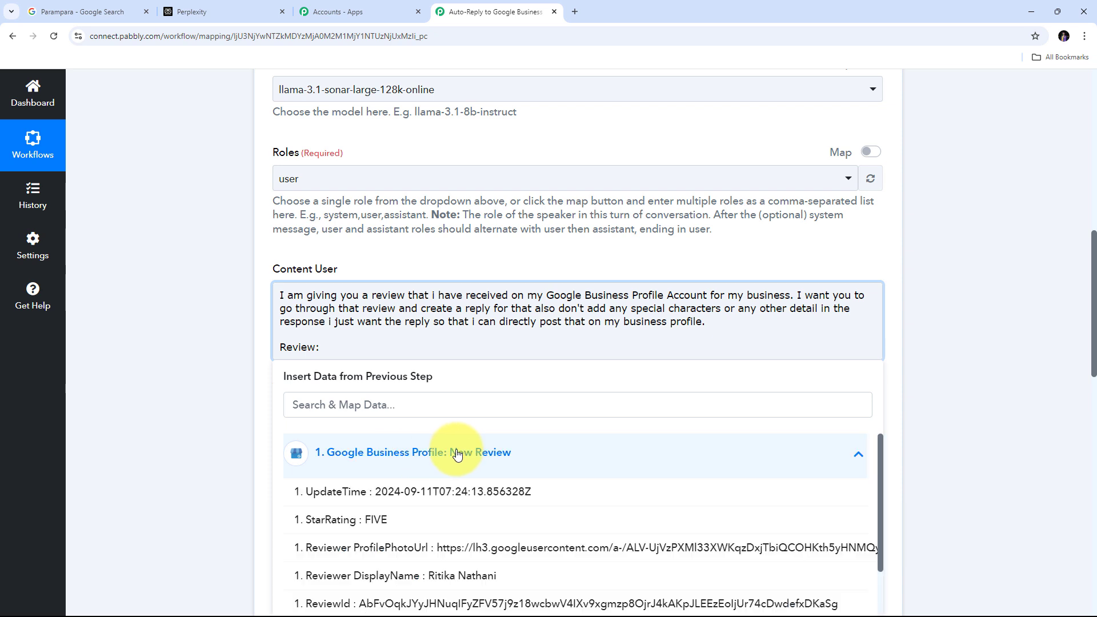
pyautogui.scroll(-2, 457, 455)
pyautogui.scroll(-1, 448, 252)
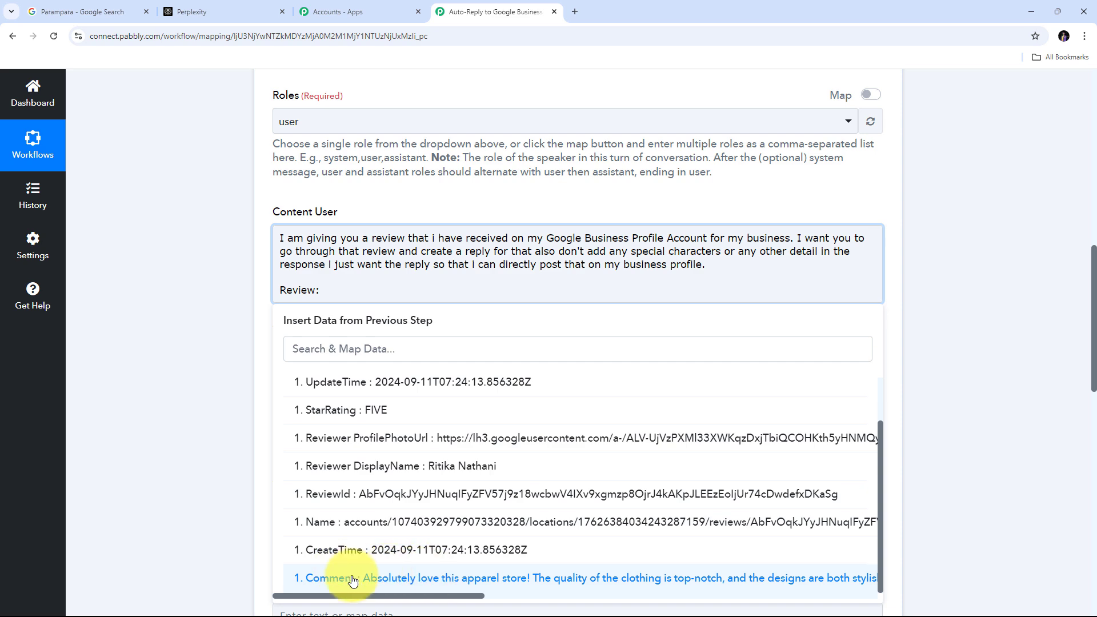
pyautogui.click(529, 579)
pyautogui.click(210, 368)
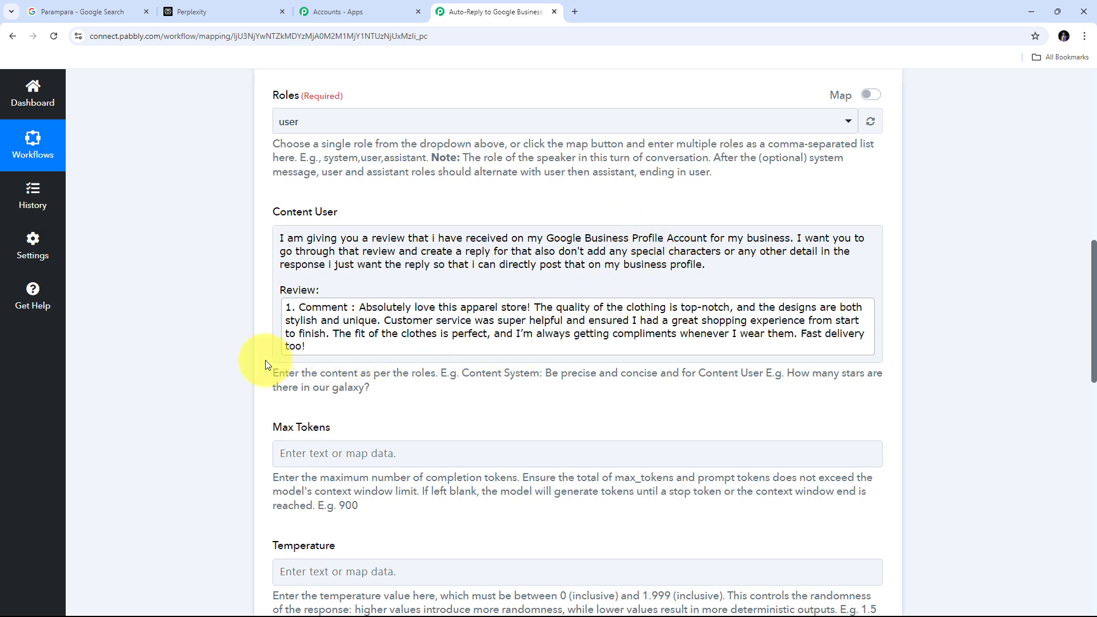
# Leave the optional parameters from Max Tokens to Top P blank, then save the Perplexity AI action and send a test request.
pyautogui.scroll(-3, 644, 226)
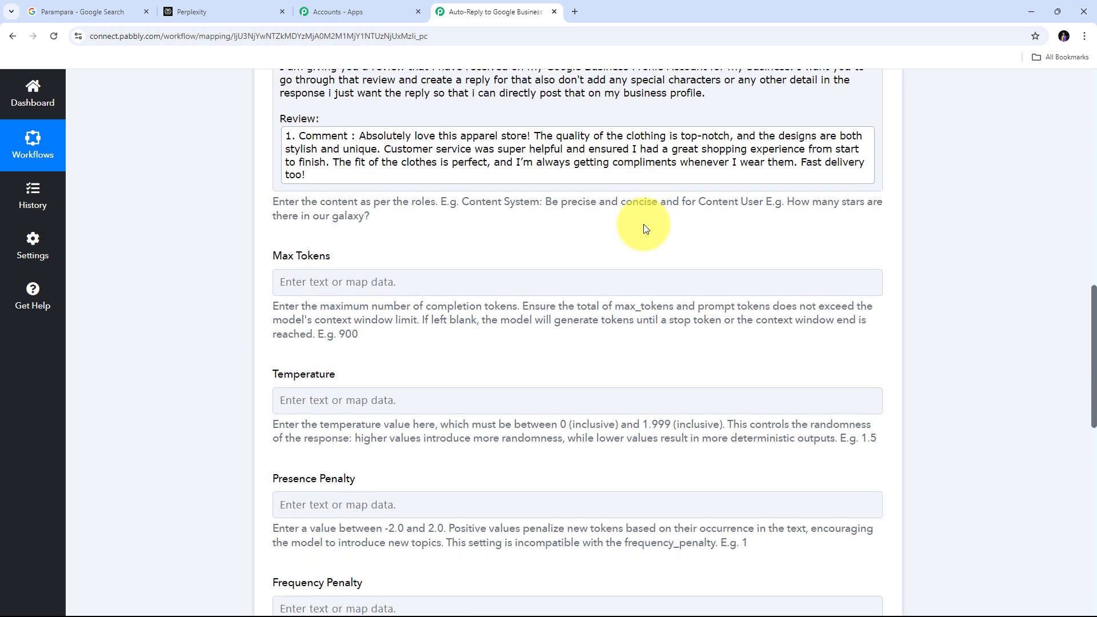
pyautogui.scroll(-4, 644, 224)
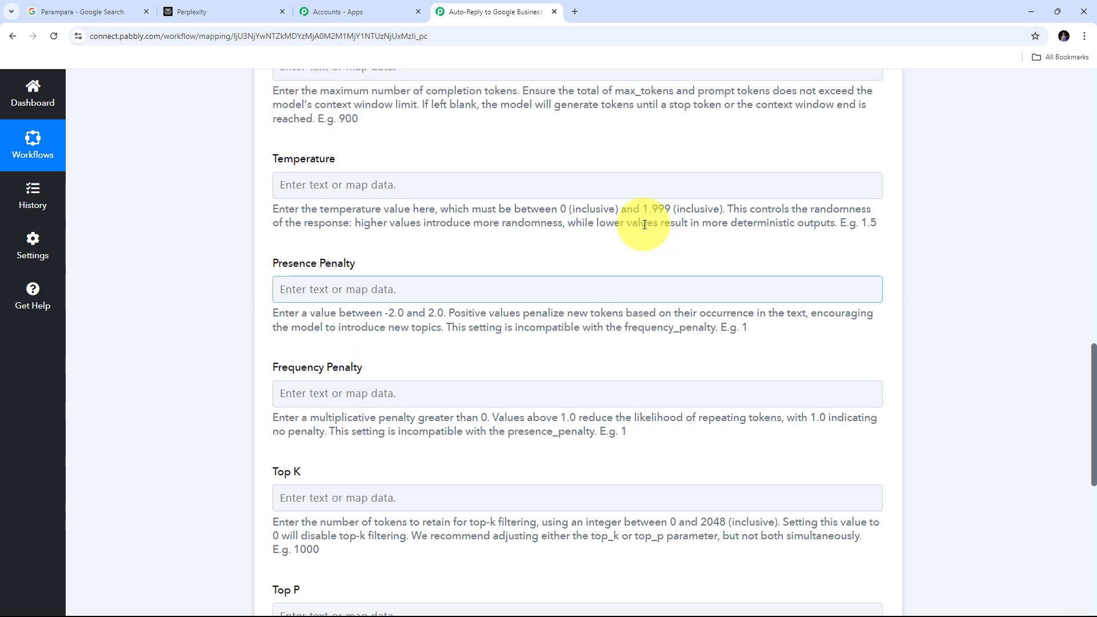
pyautogui.scroll(2, 644, 224)
pyautogui.scroll(1, 686, 217)
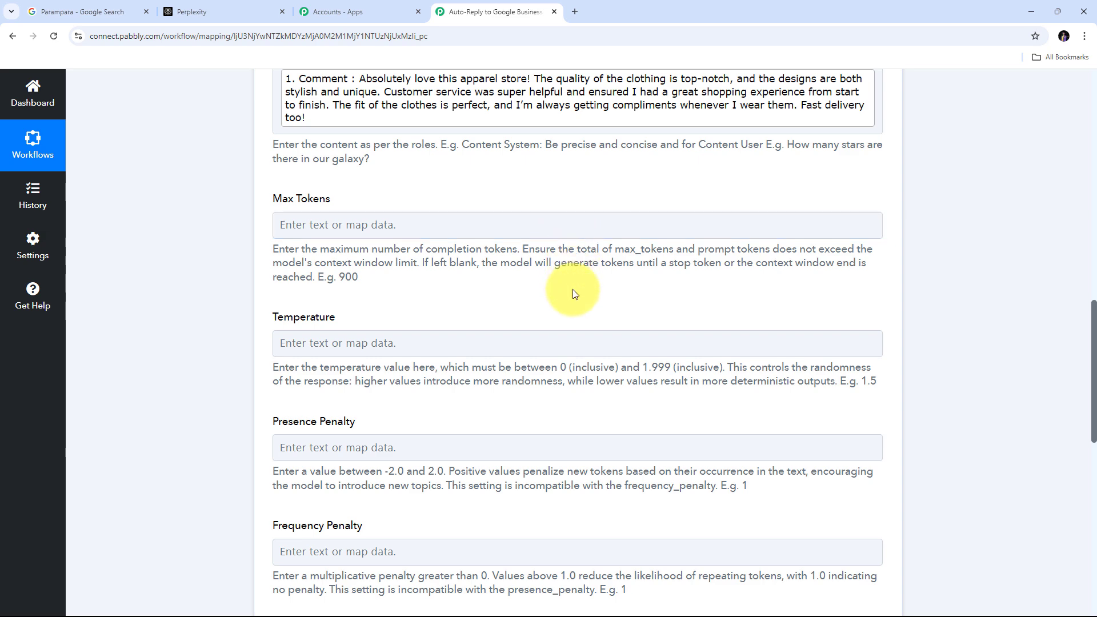
pyautogui.scroll(-3, 573, 289)
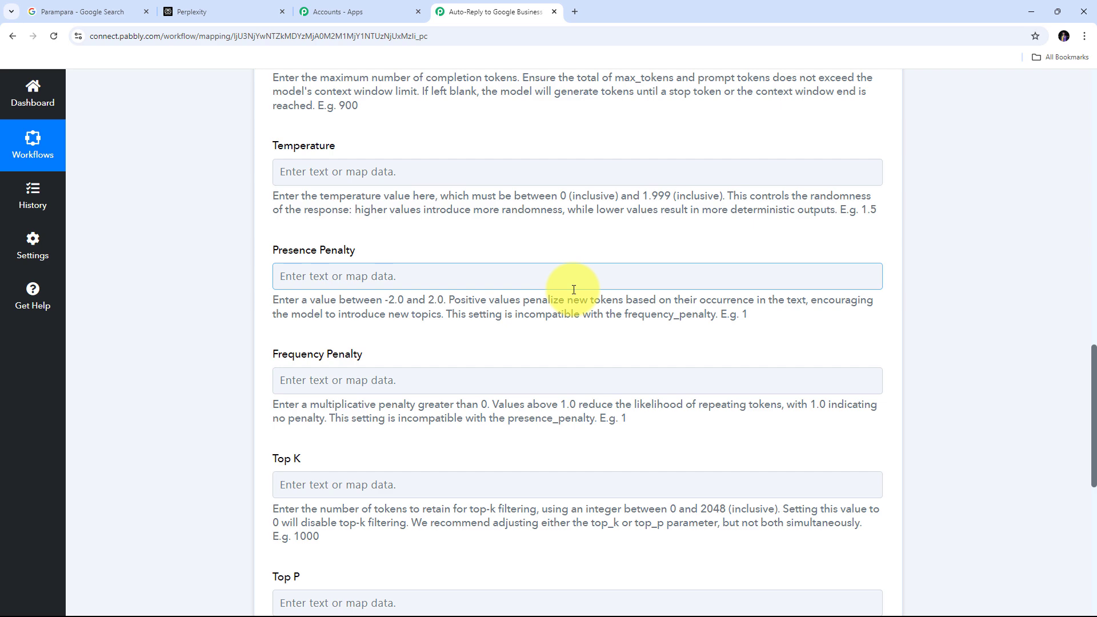
pyautogui.scroll(4, 574, 289)
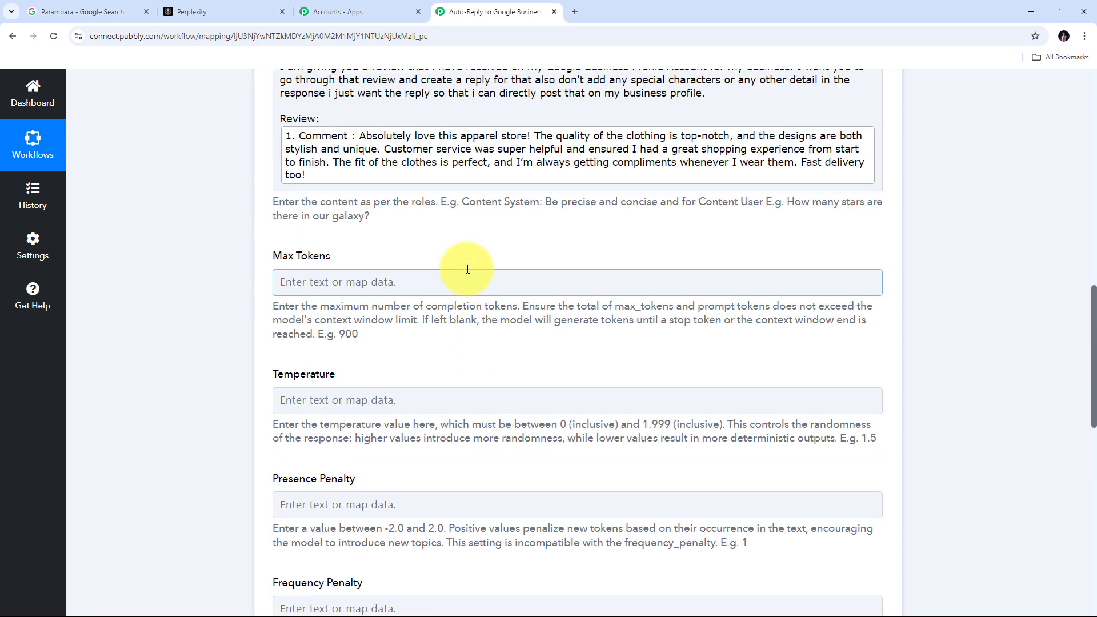
pyautogui.scroll(-8, 532, 241)
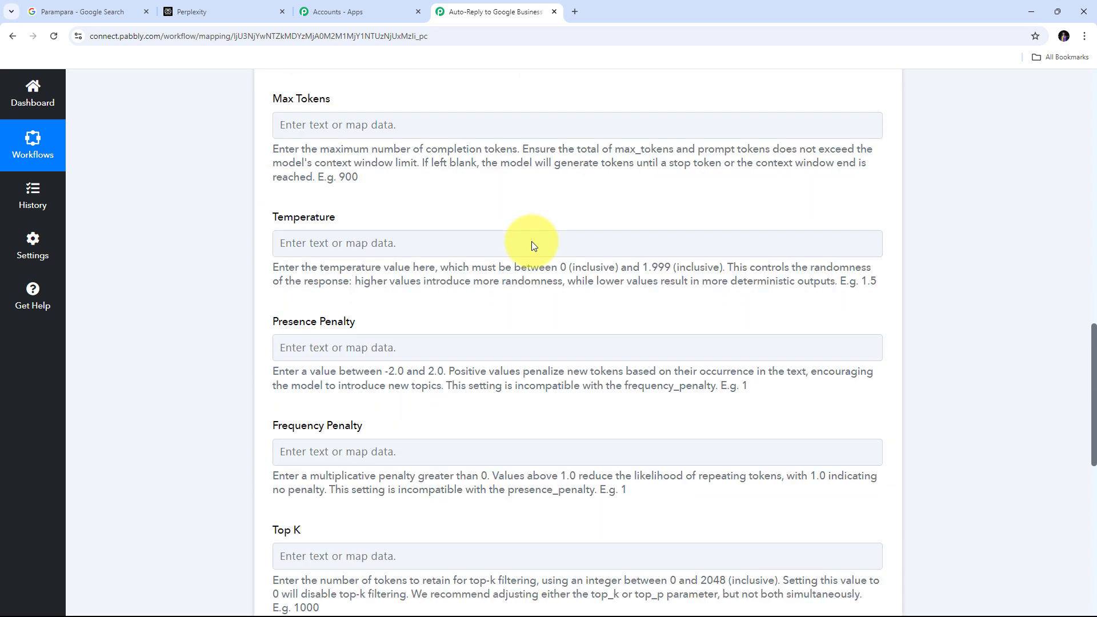
pyautogui.scroll(-4, 532, 247)
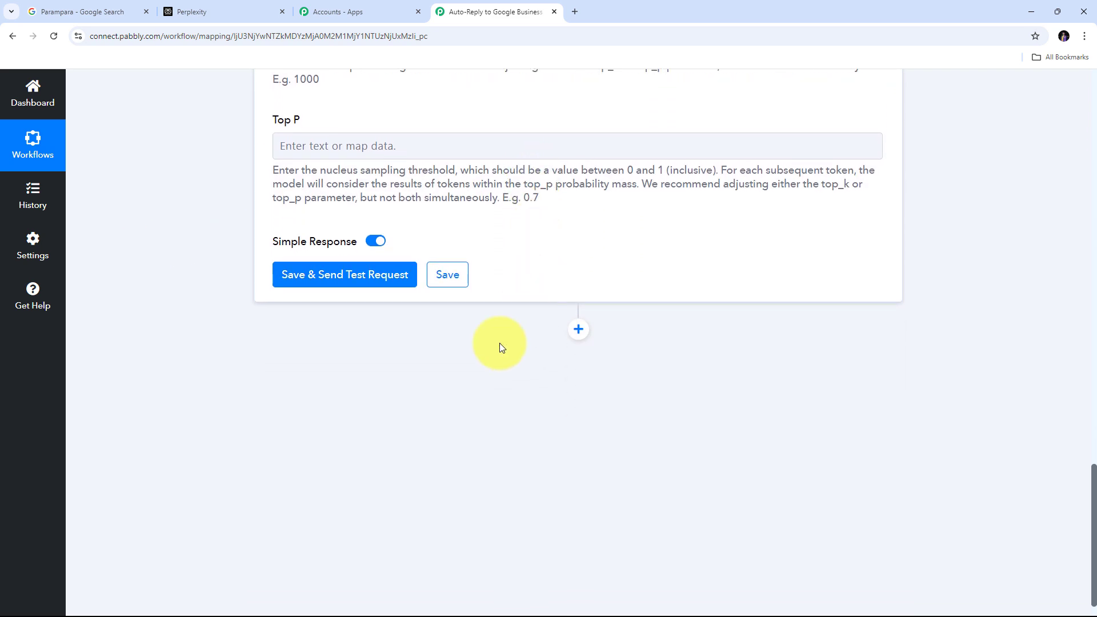
pyautogui.click(344, 280)
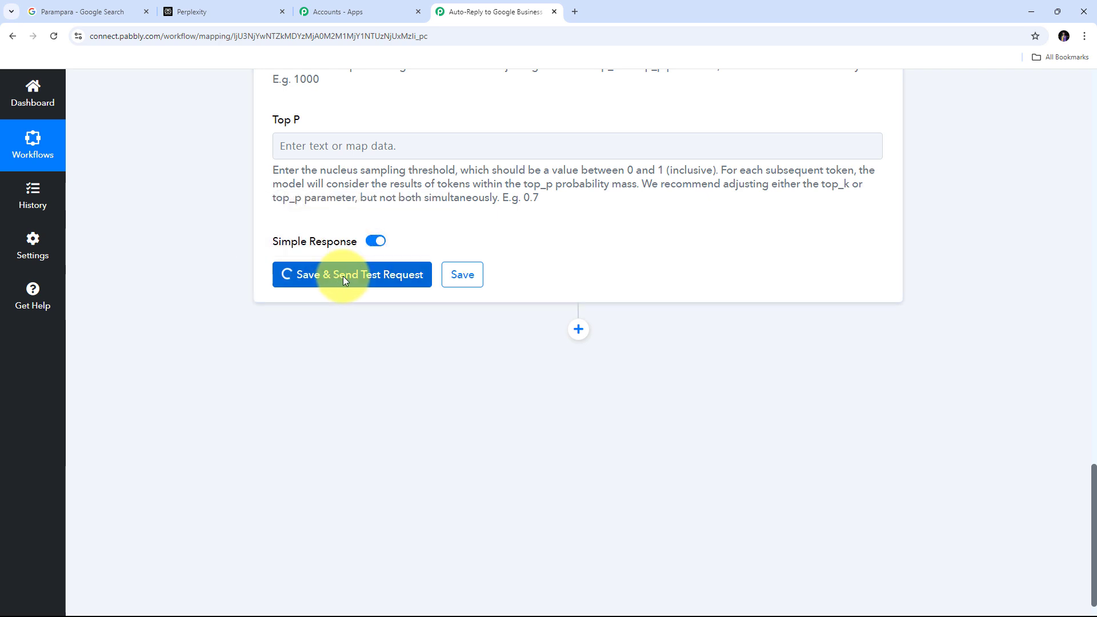
# Examine the generated review reply in the Choices 0 Message Content value of the received response, enlarging its box to read it.
pyautogui.scroll(-1, 942, 268)
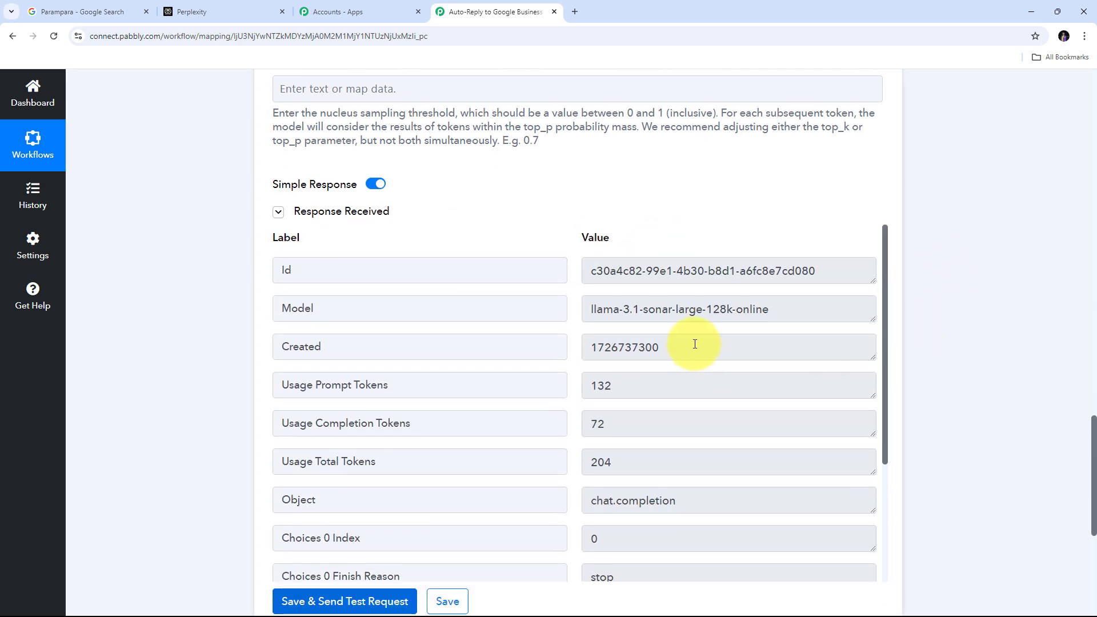
pyautogui.scroll(-3, 695, 344)
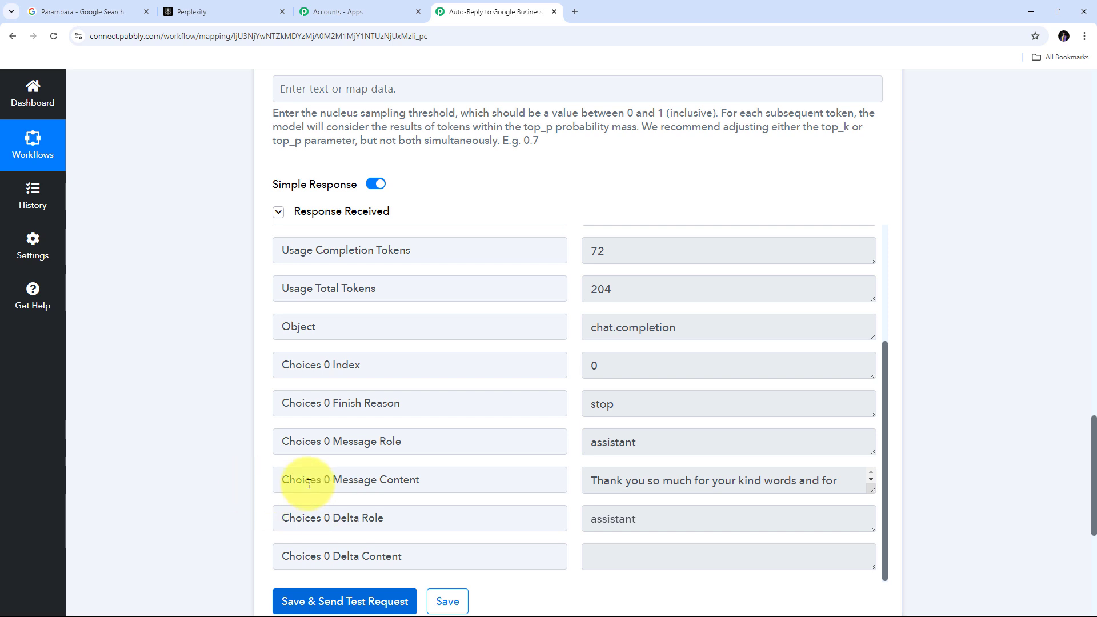
pyautogui.moveTo(873, 489); pyautogui.dragTo(883, 579)
pyautogui.scroll(-2, 779, 368)
pyautogui.scroll(-1, 737, 425)
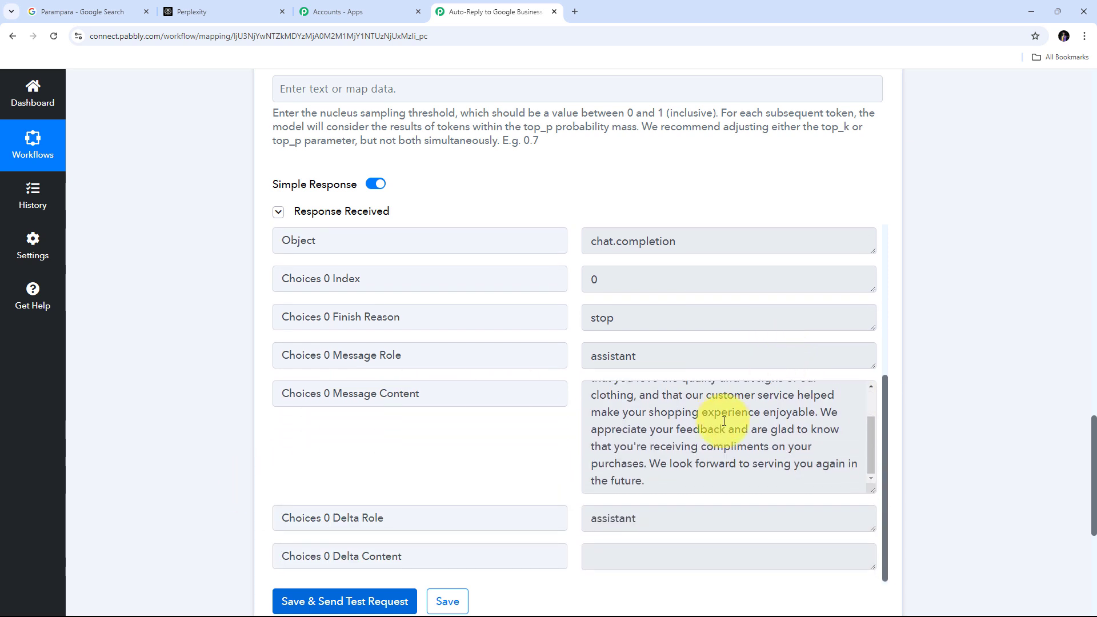
pyautogui.scroll(1, 724, 422)
pyautogui.scroll(1, 724, 421)
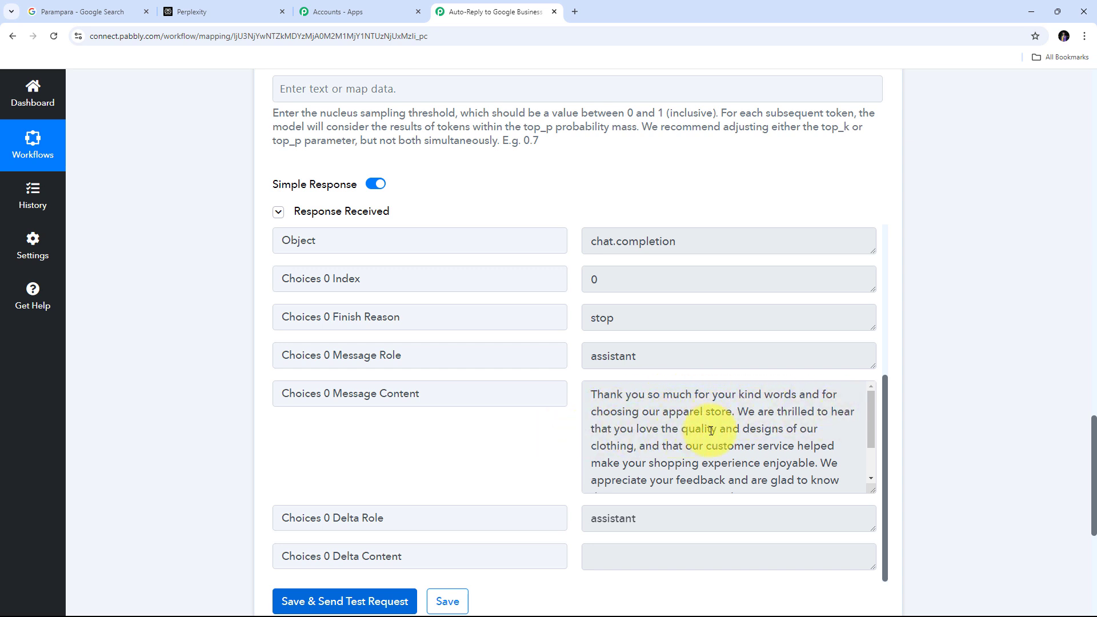
pyautogui.moveTo(868, 429); pyautogui.dragTo(867, 449)
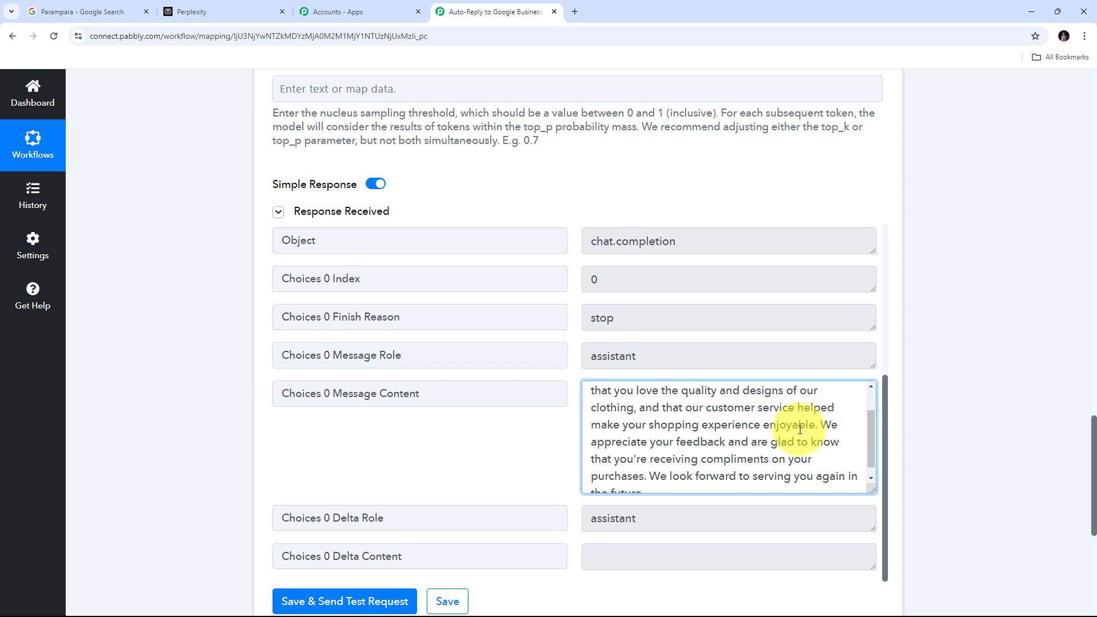
pyautogui.scroll(-1, 728, 430)
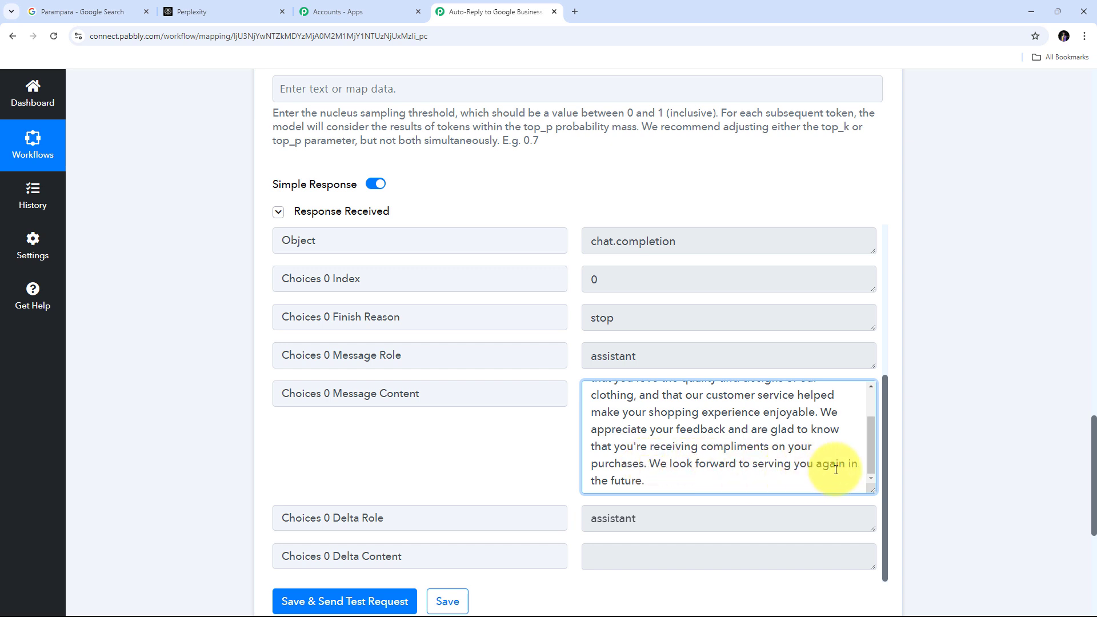
pyautogui.scroll(2, 697, 451)
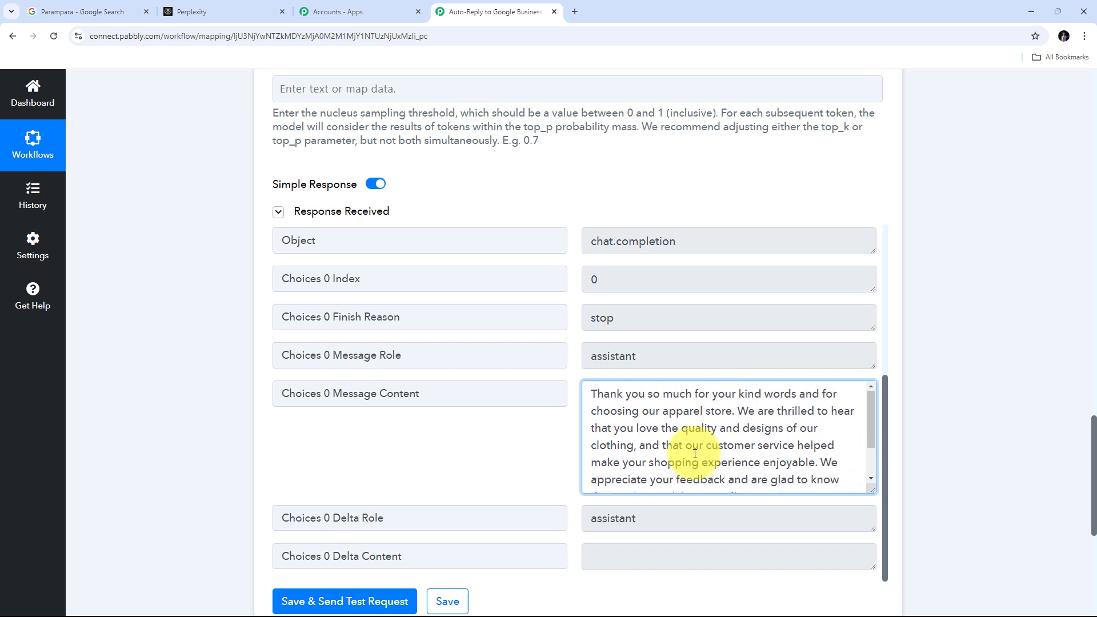
pyautogui.scroll(-2, 695, 454)
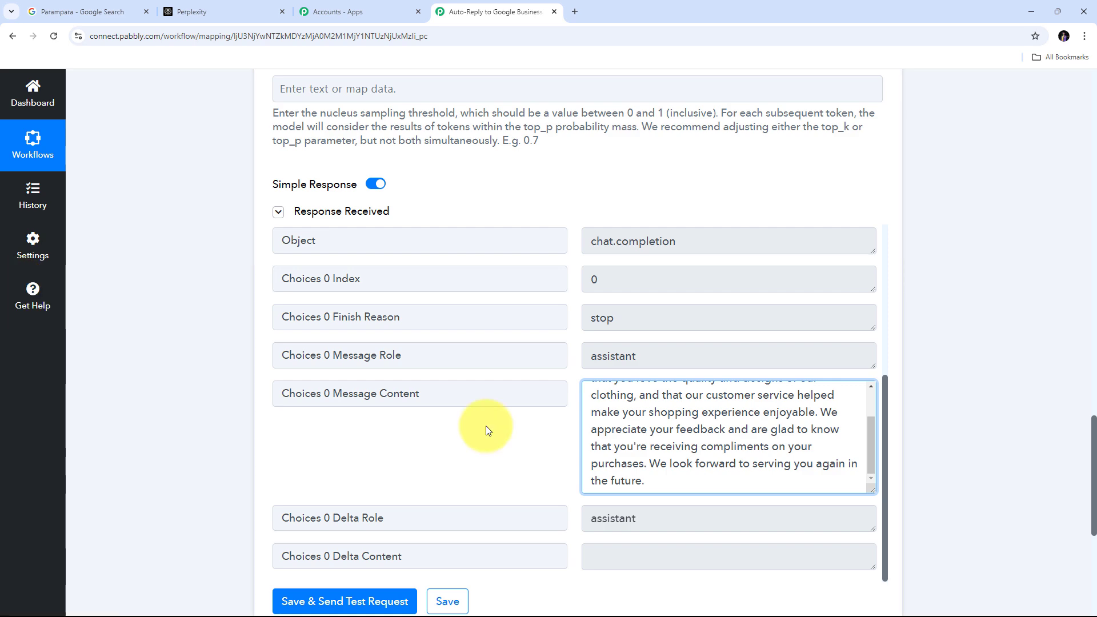
# Add another action after the Perplexity AI step, using Google Business Profile with Create Reply as the action event.
pyautogui.scroll(-6, 946, 344)
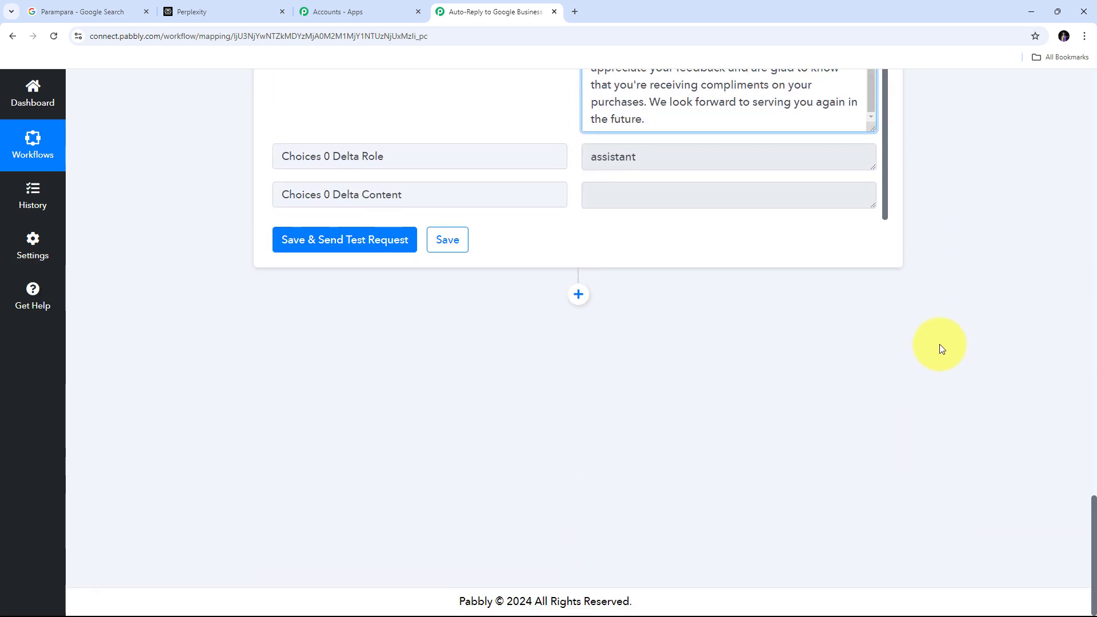
pyautogui.click(579, 296)
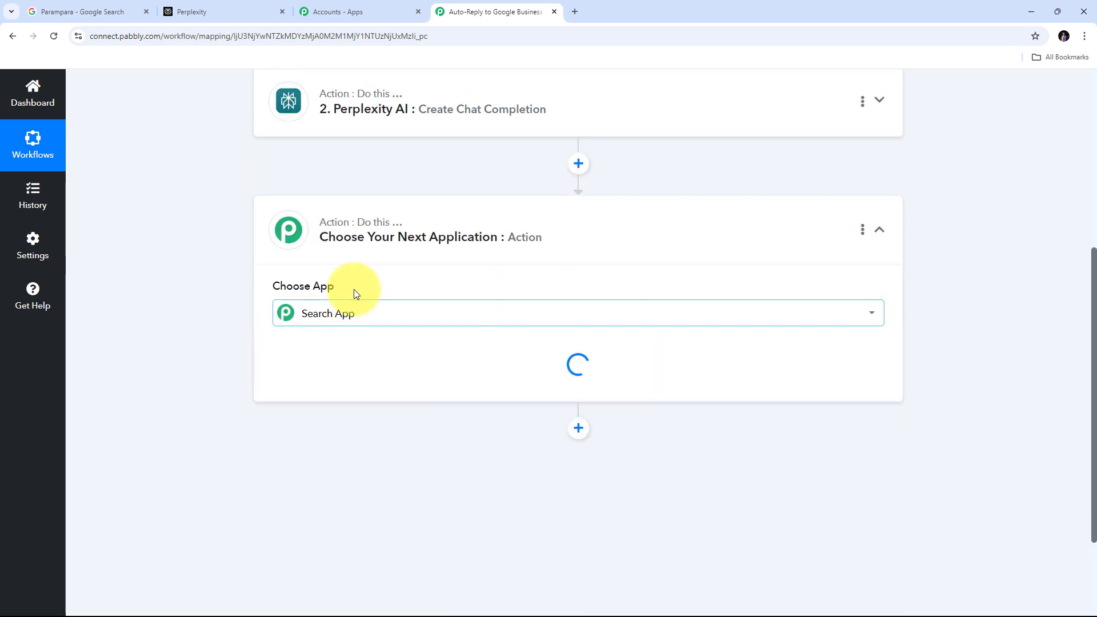
pyautogui.click(330, 311)
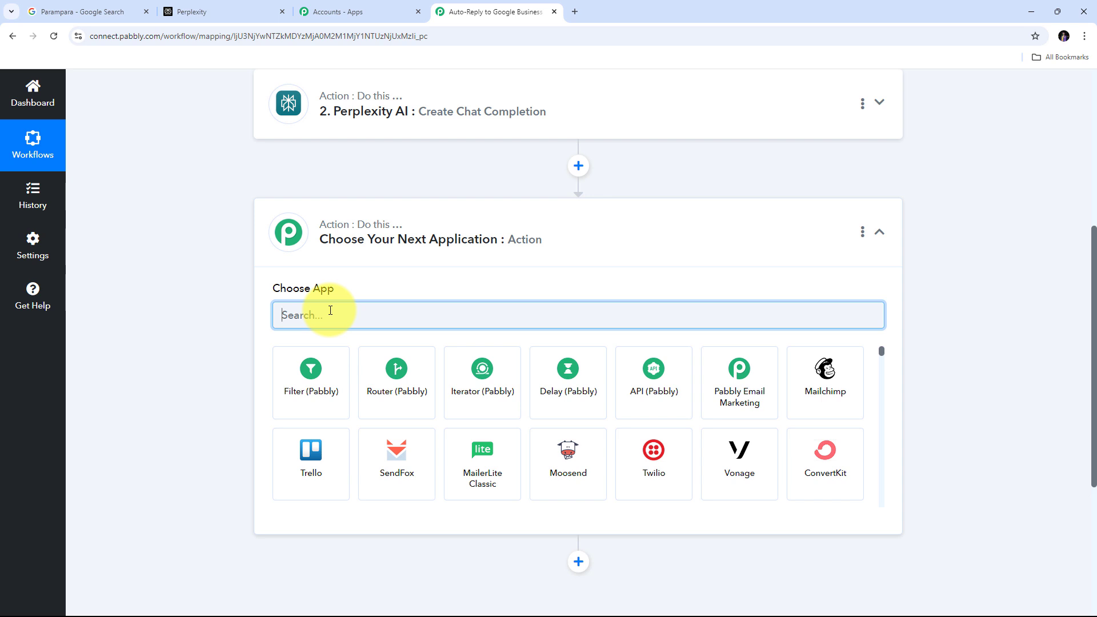
pyautogui.write('Google')
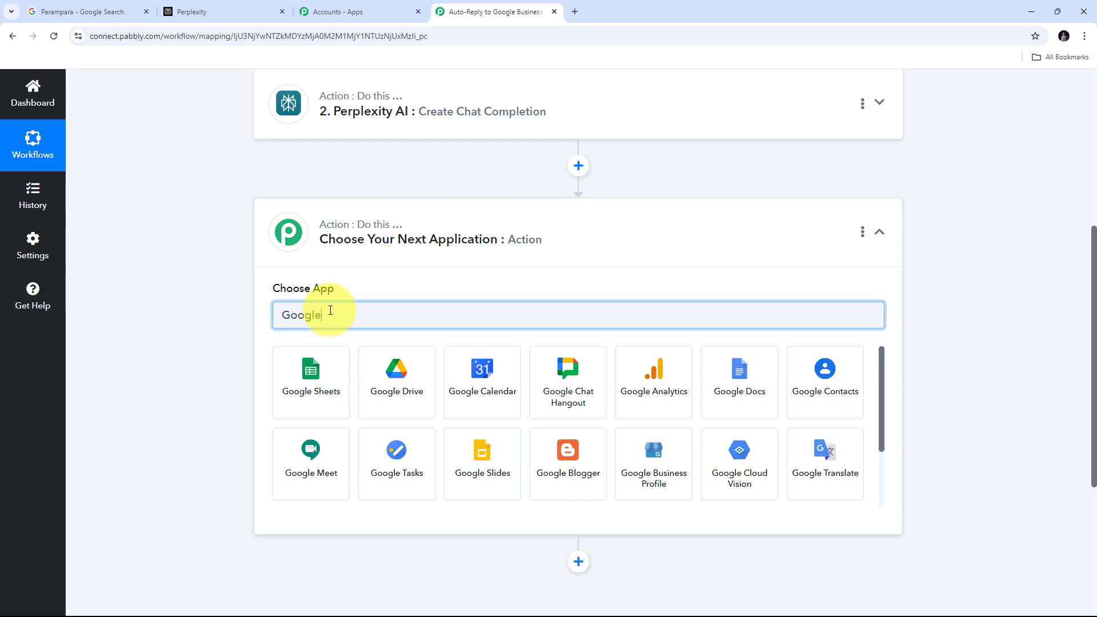
pyautogui.write(' Business Profile')
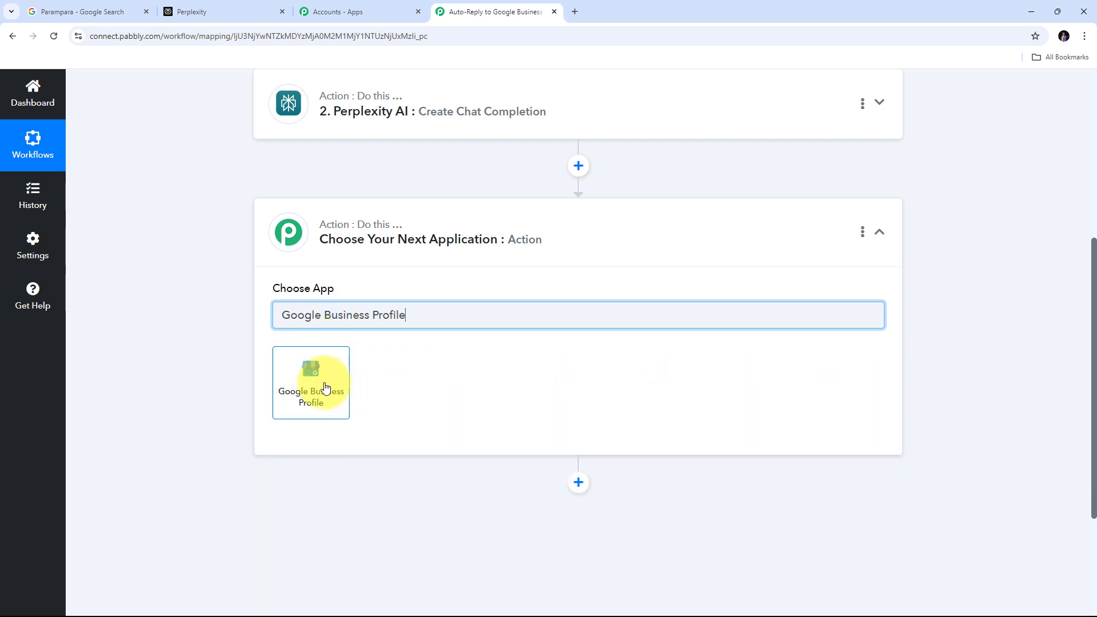
pyautogui.click(307, 380)
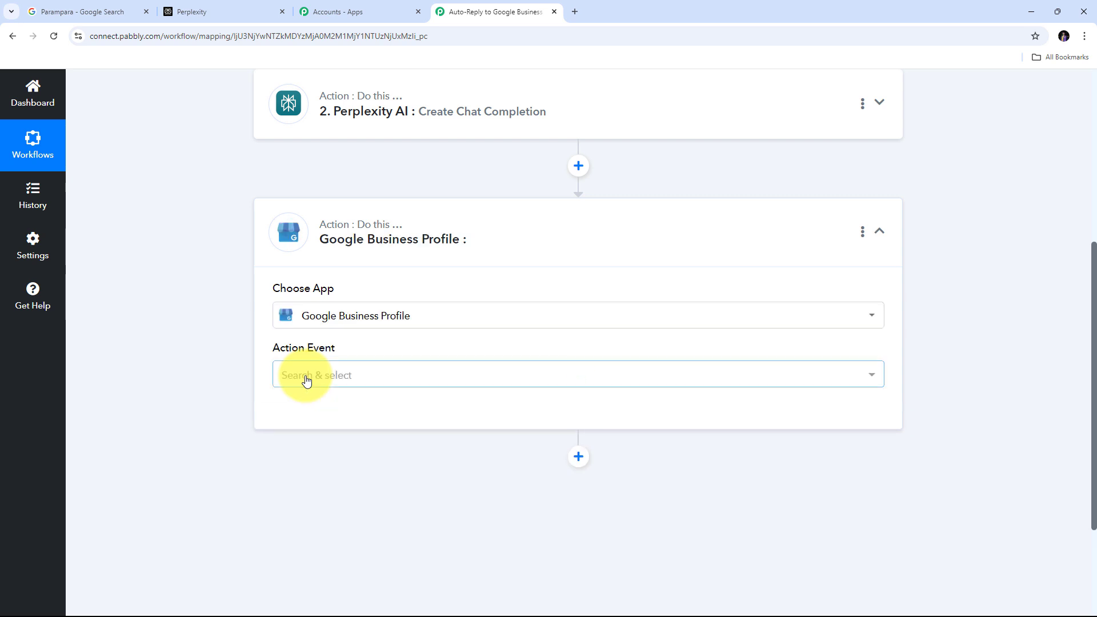
pyautogui.click(560, 375)
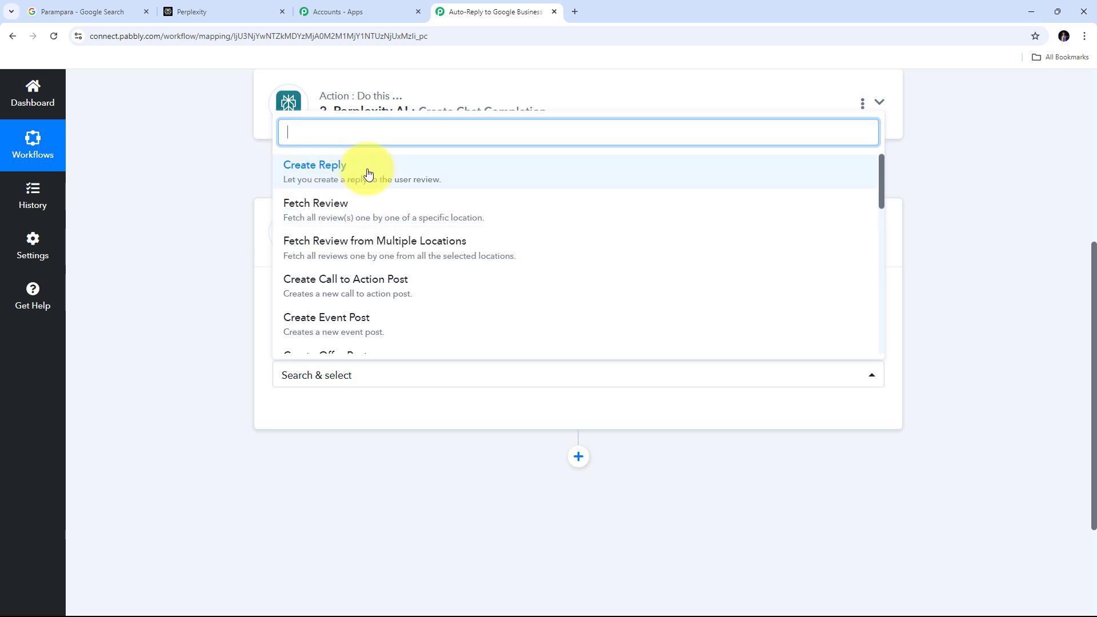
pyautogui.click(354, 178)
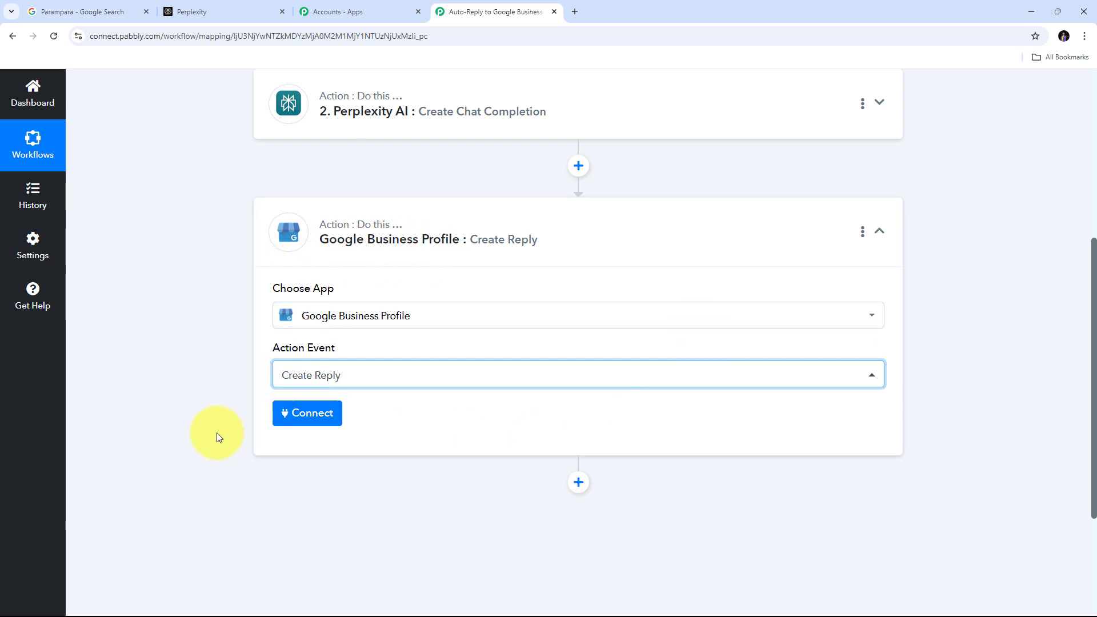
# Connect the Create Reply action using the existing Google Business Profile #12 connection.
pyautogui.click(306, 416)
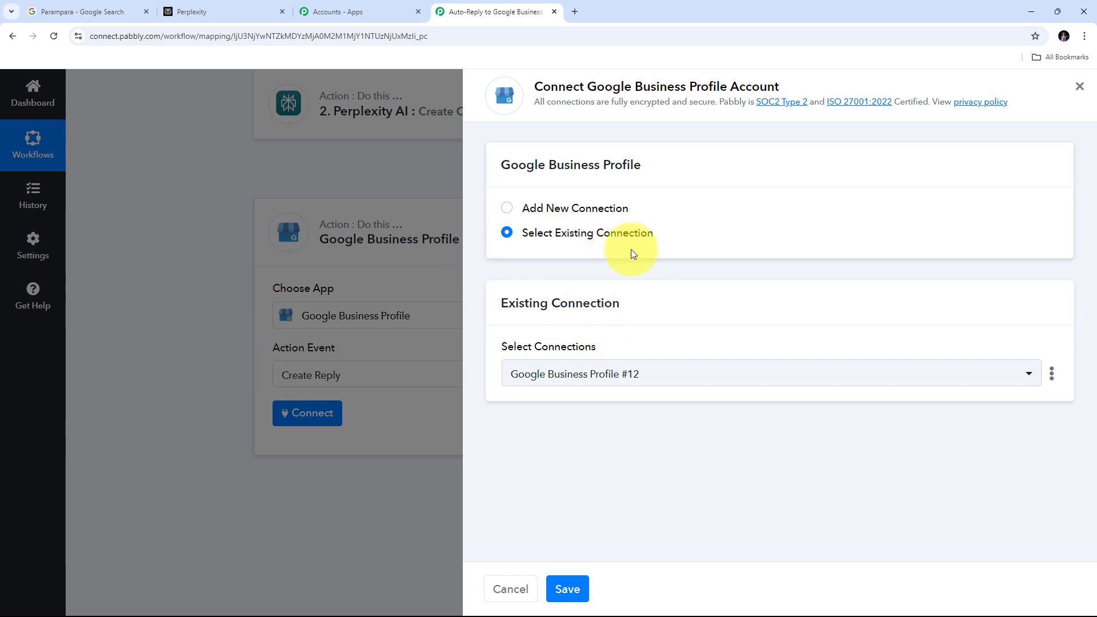
pyautogui.click(567, 591)
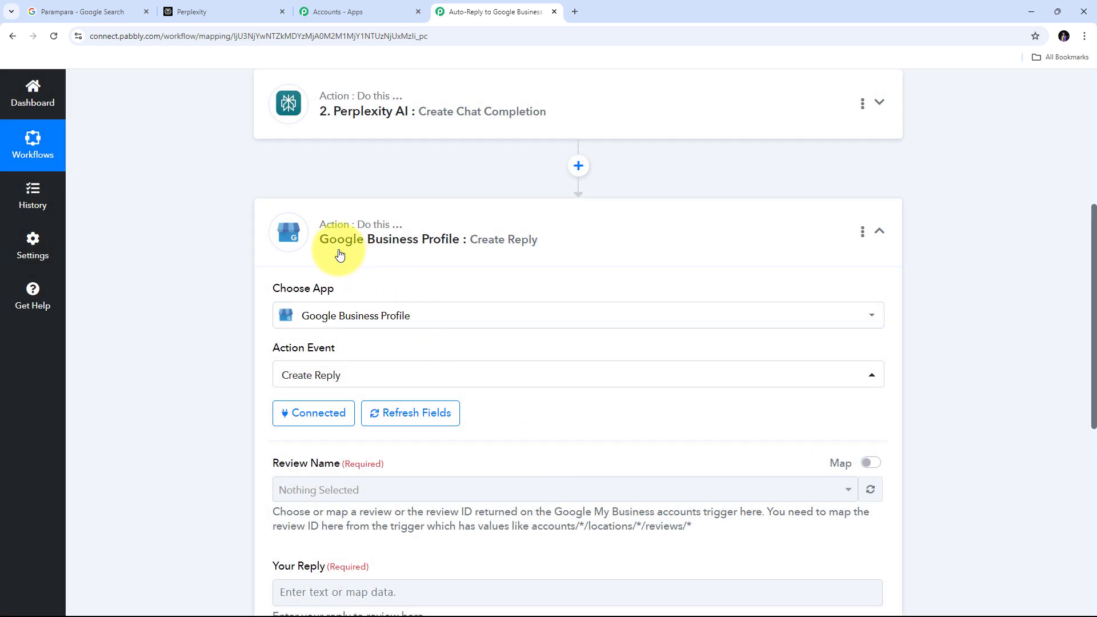
# Enable mapping for Review Name and map the Name value from the Google Business Profile New Review trigger.
pyautogui.scroll(-4, 561, 279)
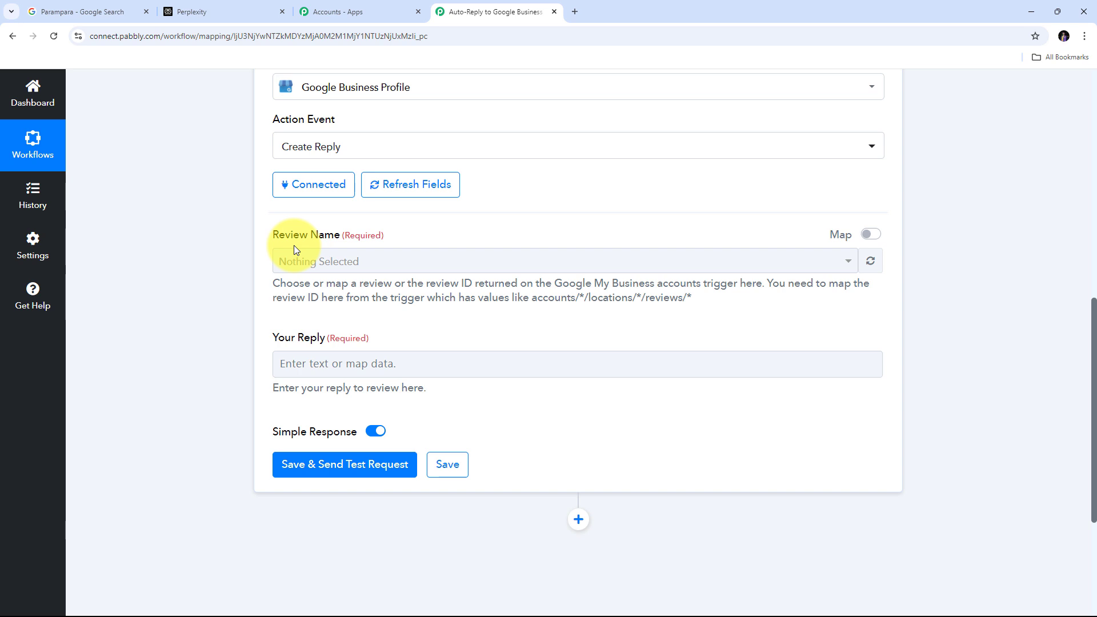
pyautogui.click(870, 234)
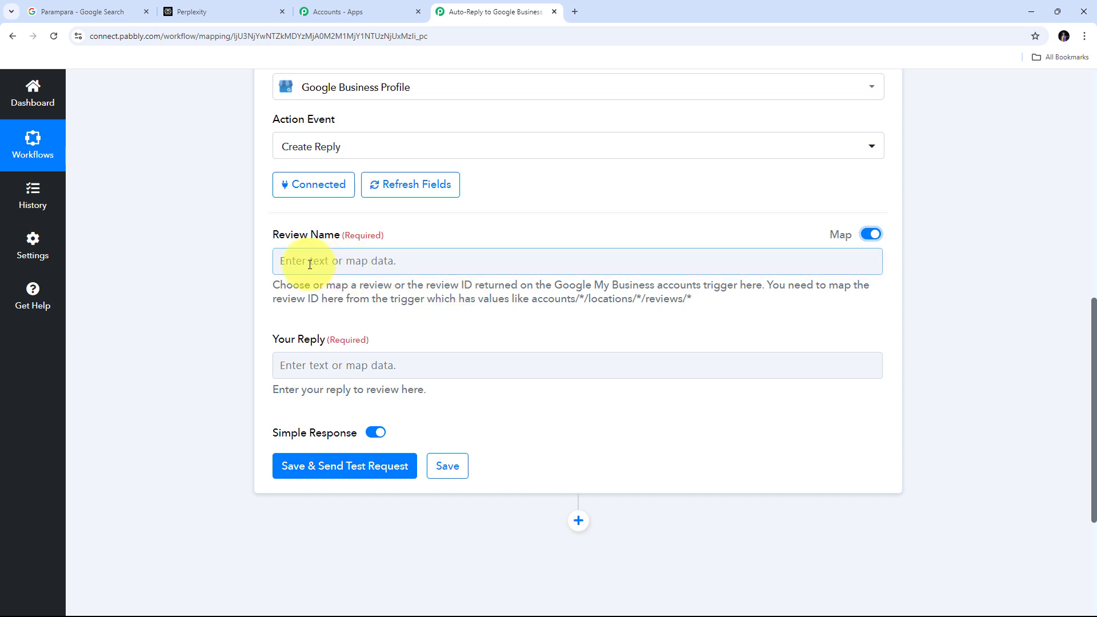
pyautogui.click(310, 262)
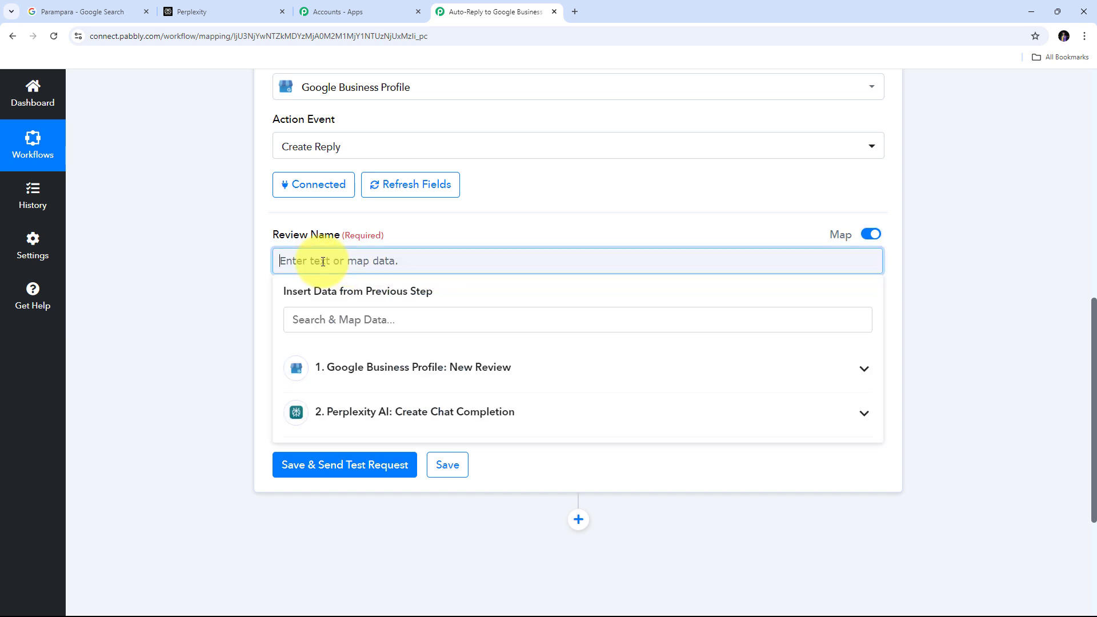
pyautogui.click(452, 366)
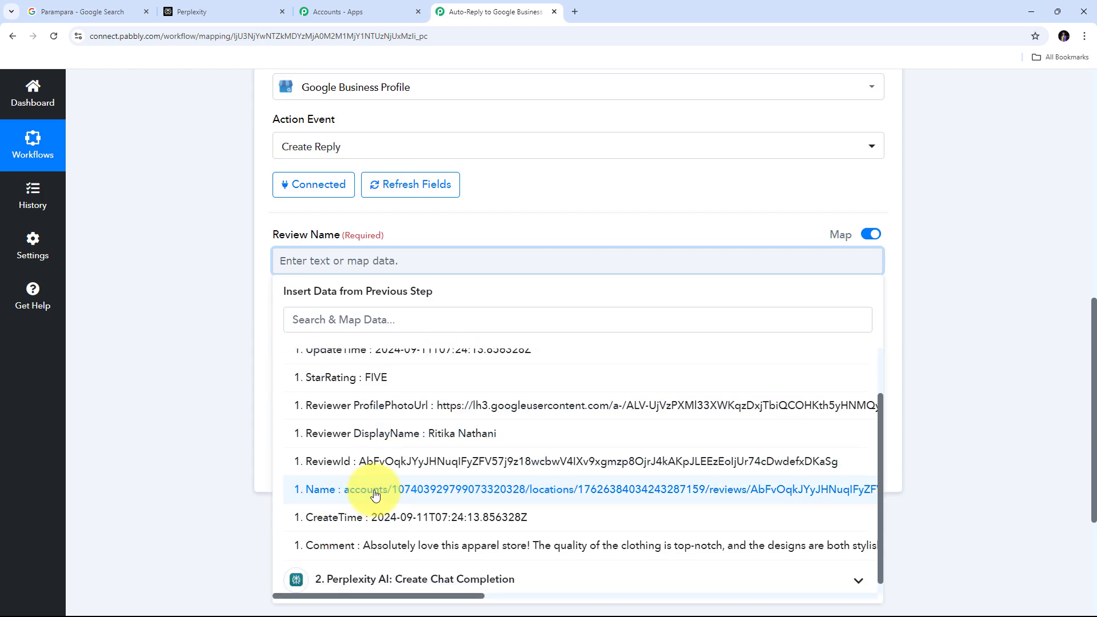
pyautogui.click(462, 491)
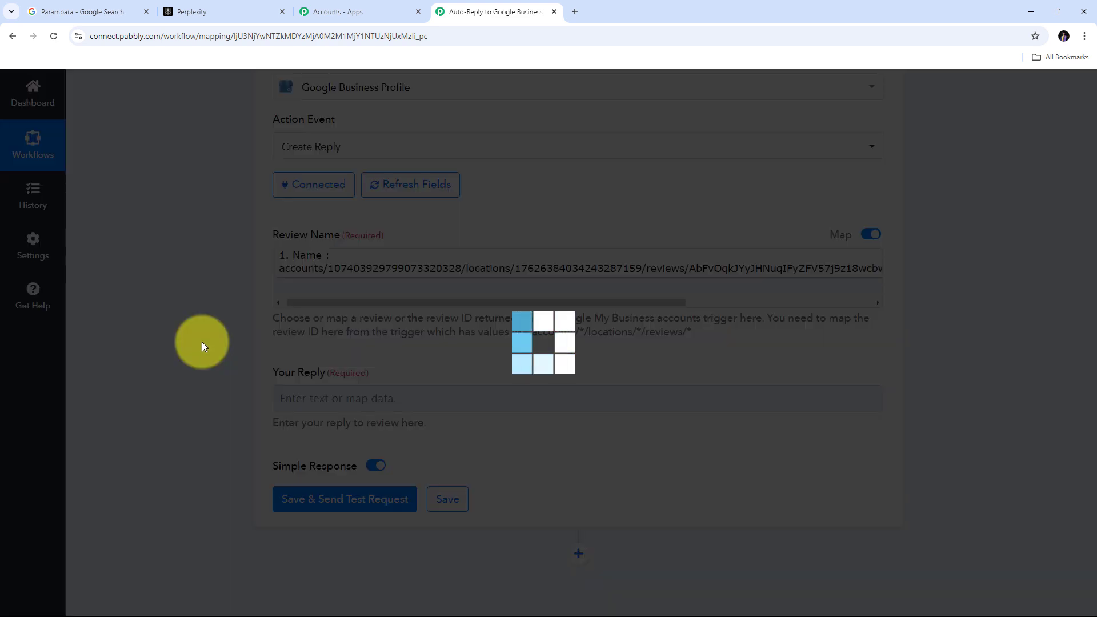
# Map Choices 0 Message Content from the Perplexity AI Create Chat Completion step into Your Reply.
pyautogui.scroll(-1, 440, 357)
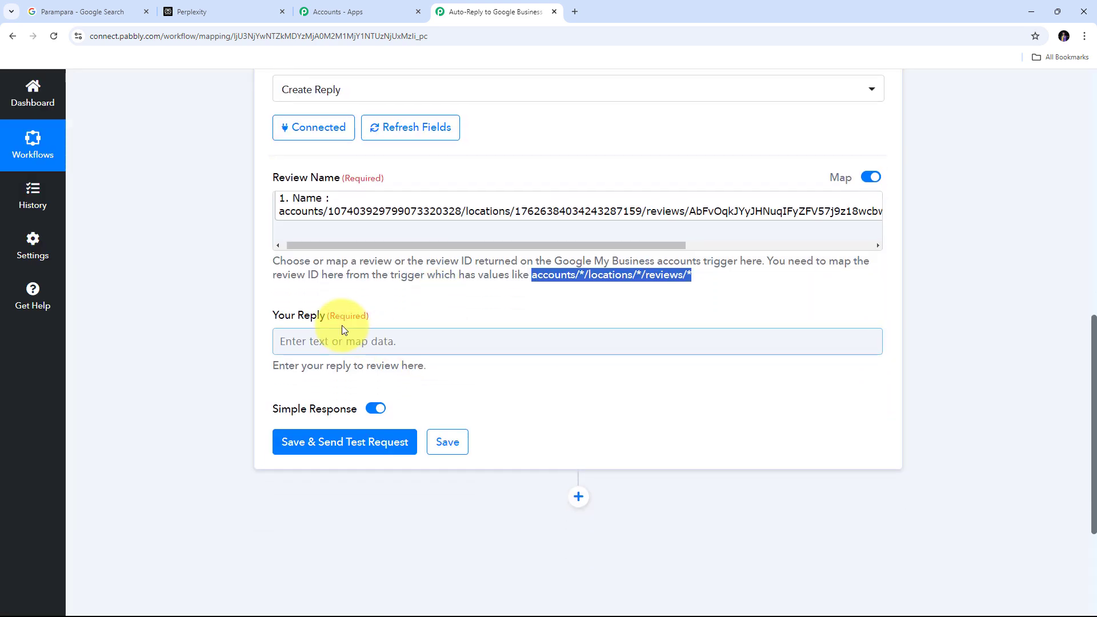
pyautogui.click(306, 343)
pyautogui.scroll(-2, 408, 306)
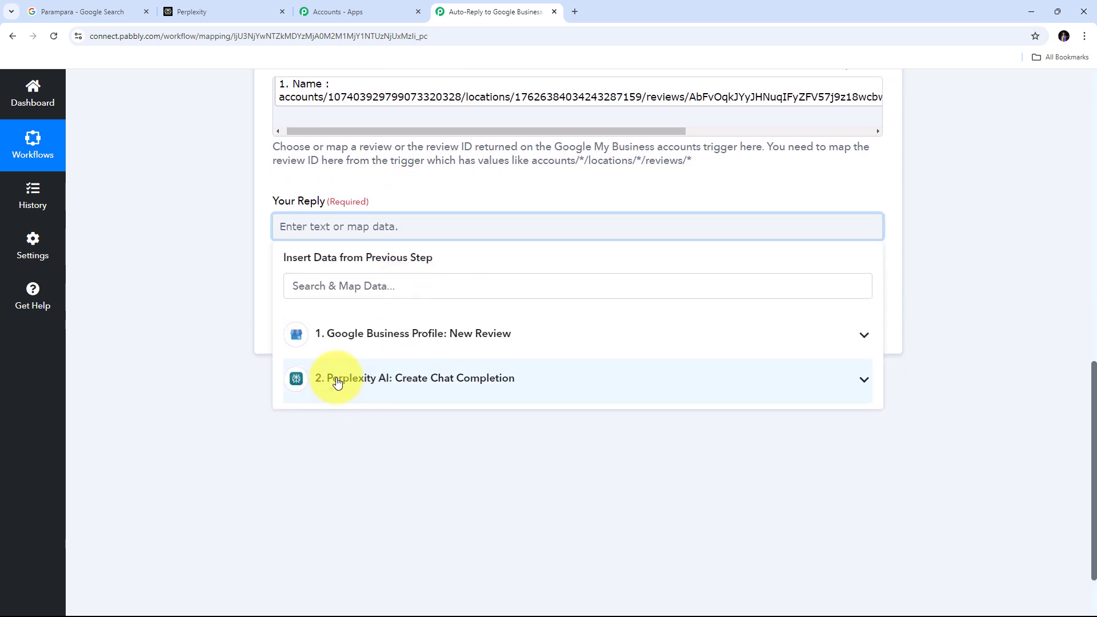
pyautogui.click(506, 382)
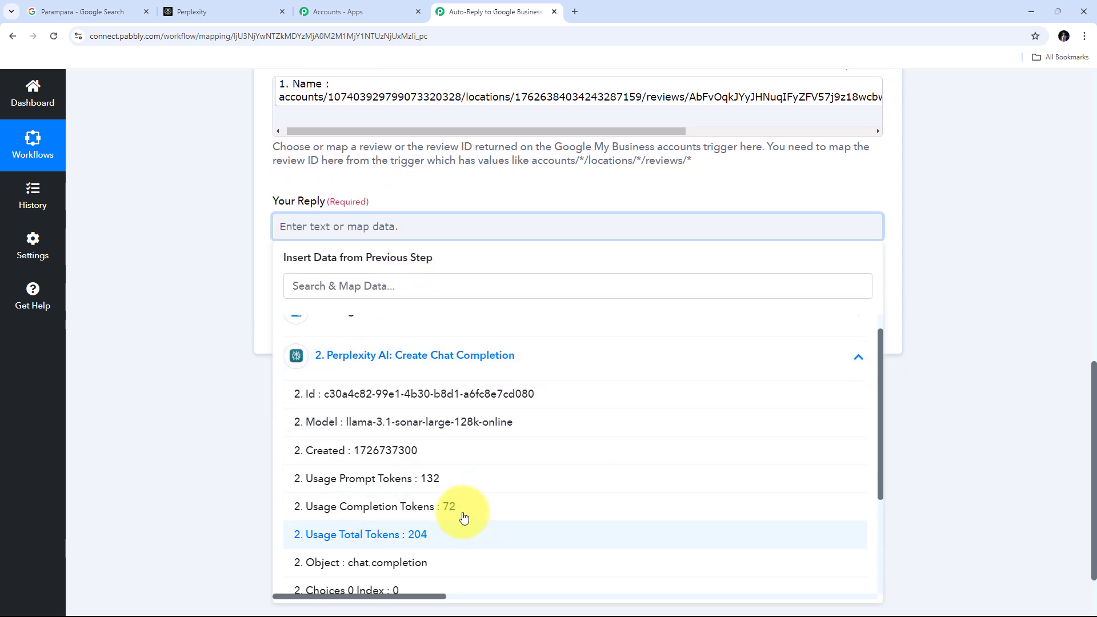
pyautogui.scroll(-3, 463, 517)
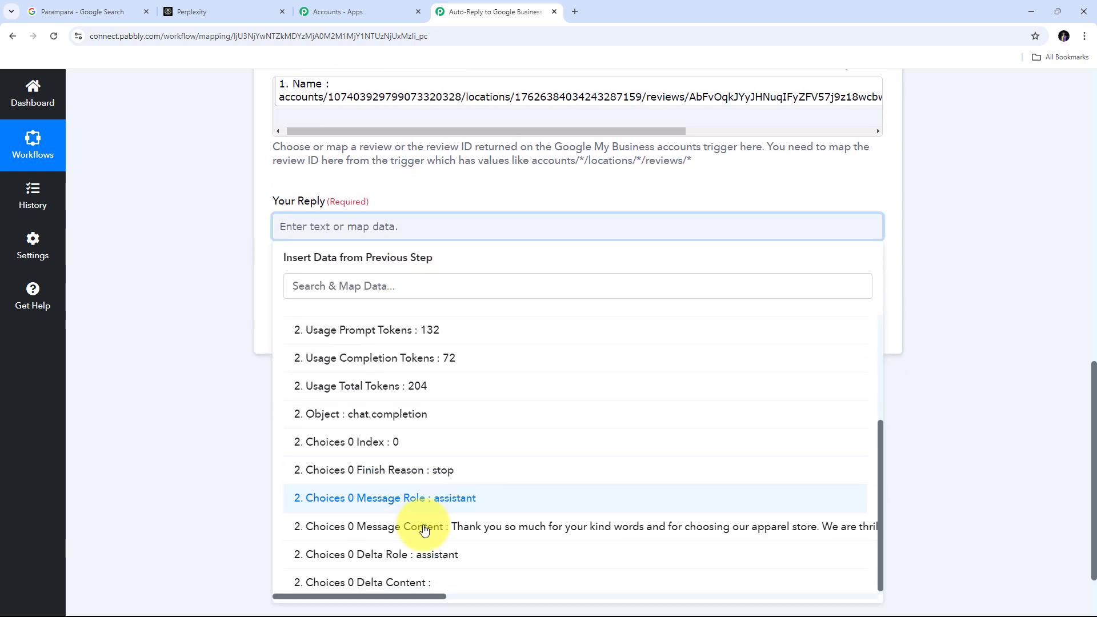
pyautogui.click(490, 526)
pyautogui.click(212, 317)
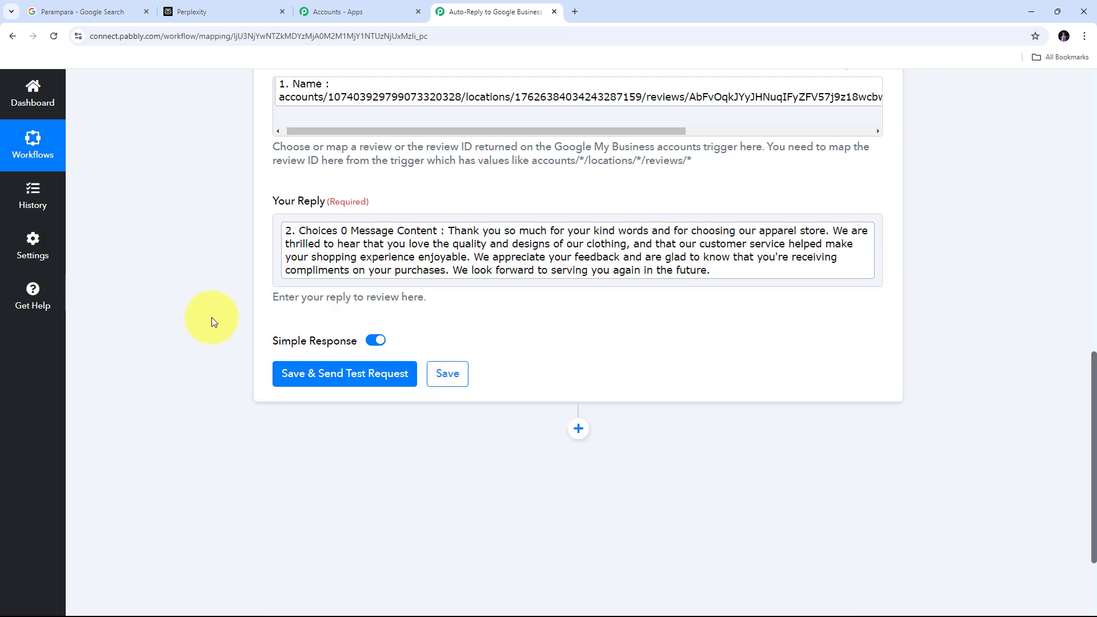
# Review the mapped Review Name and Your Reply values, then save the Create Reply action and send a test request.
pyautogui.scroll(5, 225, 329)
pyautogui.scroll(-1, 225, 329)
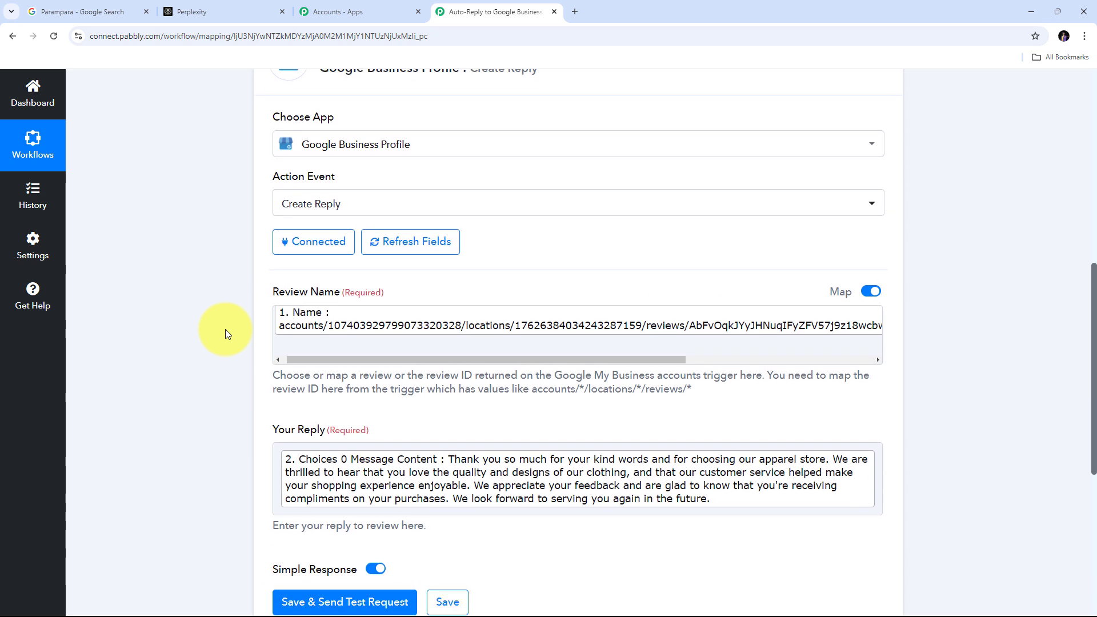
pyautogui.scroll(-1, 226, 329)
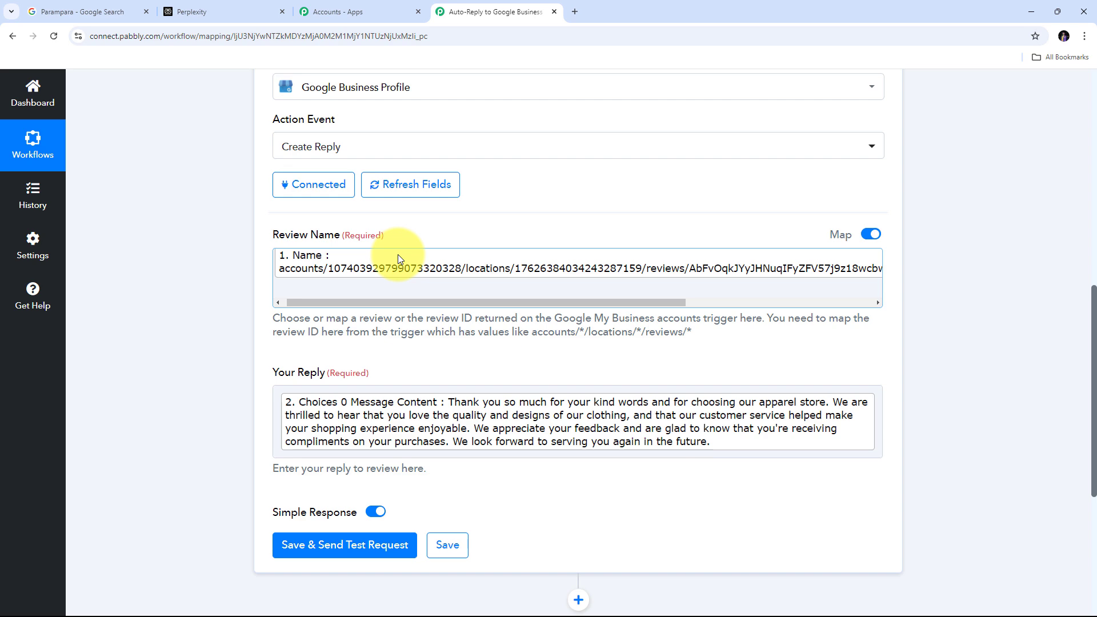
pyautogui.scroll(-5, 188, 253)
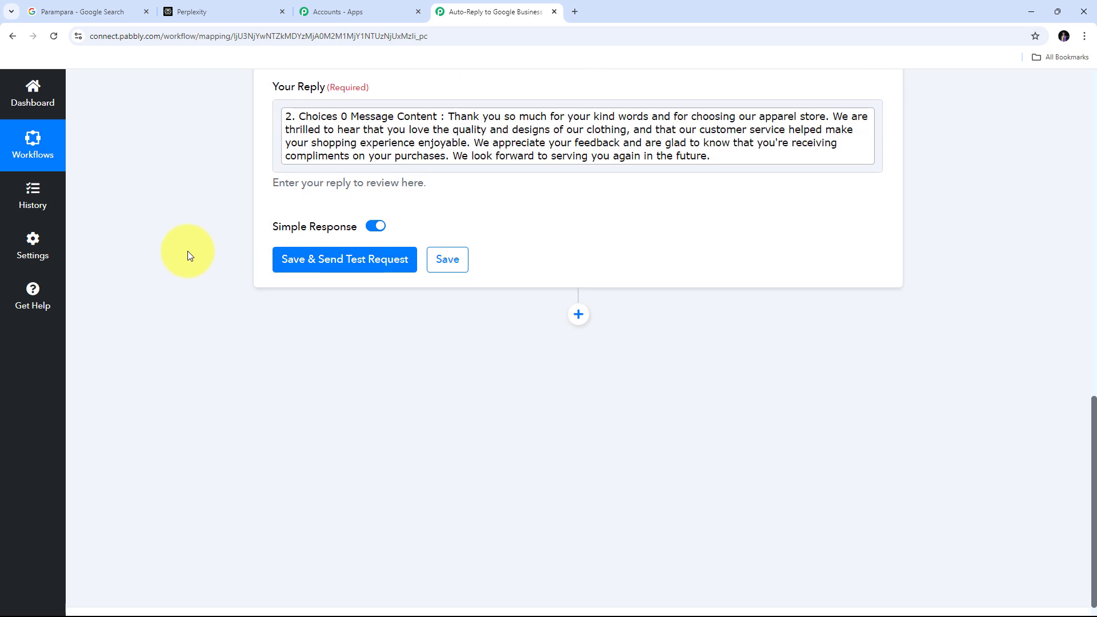
pyautogui.click(337, 266)
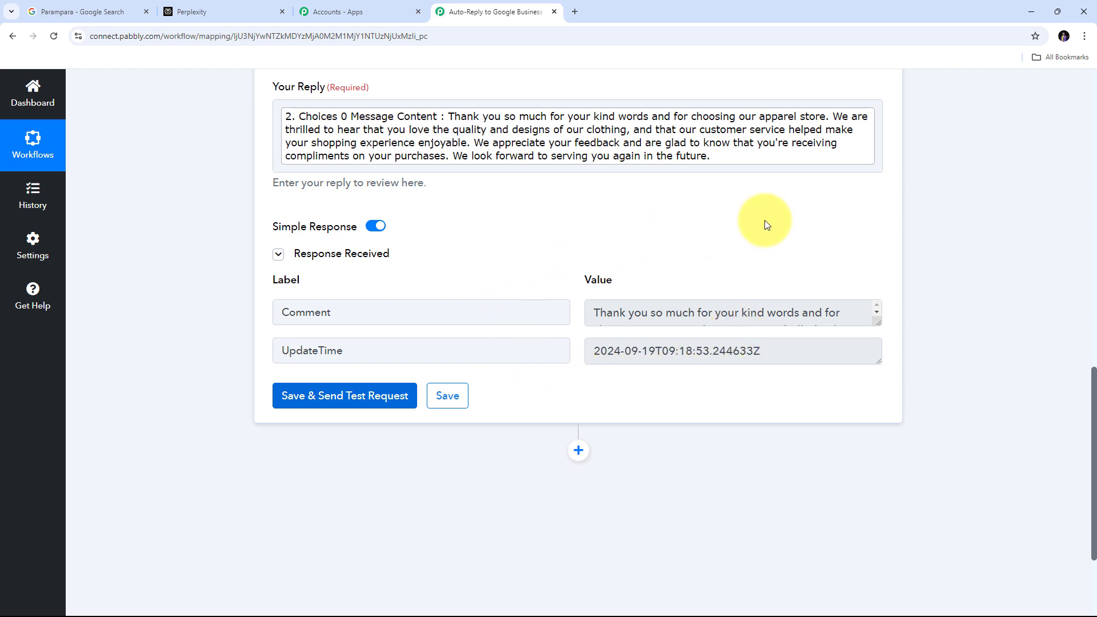
# Switch to the Parampara Google Search page, close the old reviews window, reload the page and reopen all Google reviews.
pyautogui.click(85, 12)
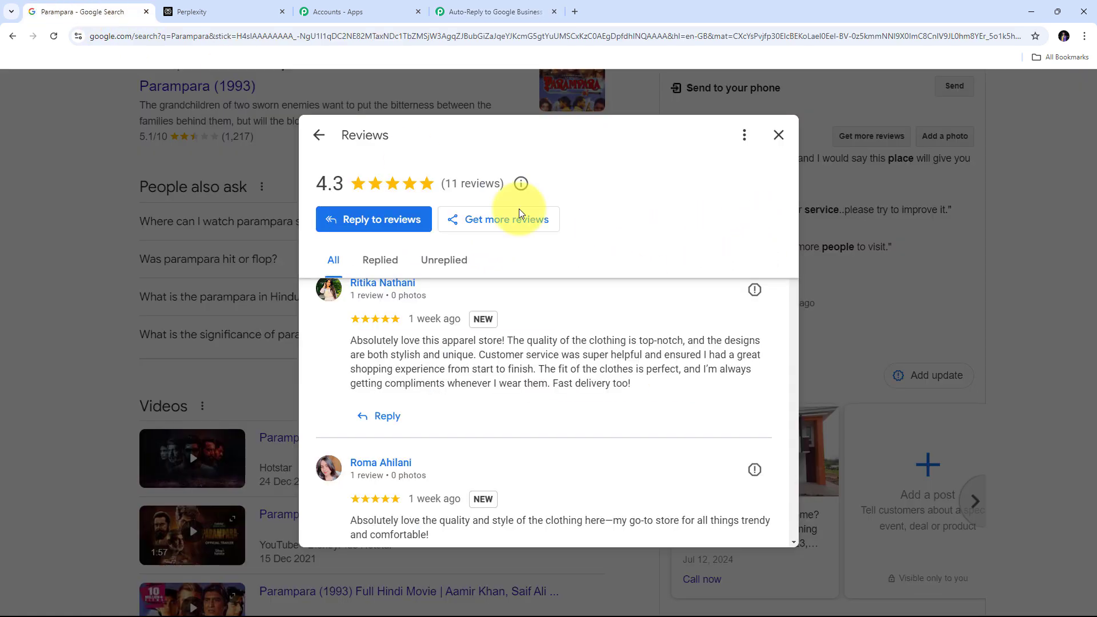
pyautogui.click(779, 135)
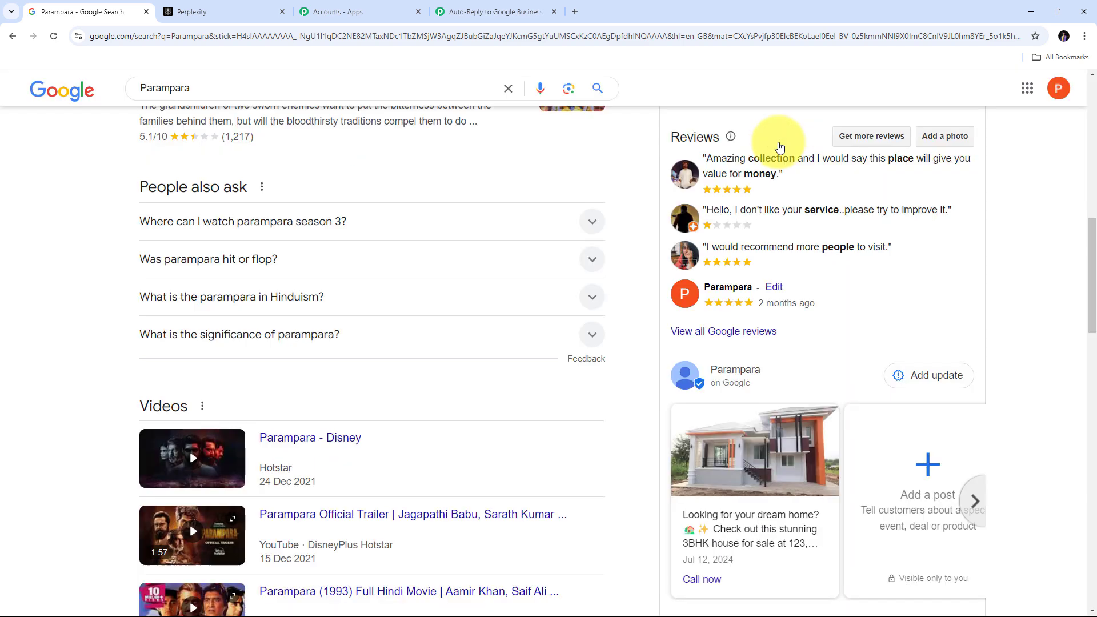
pyautogui.click(53, 37)
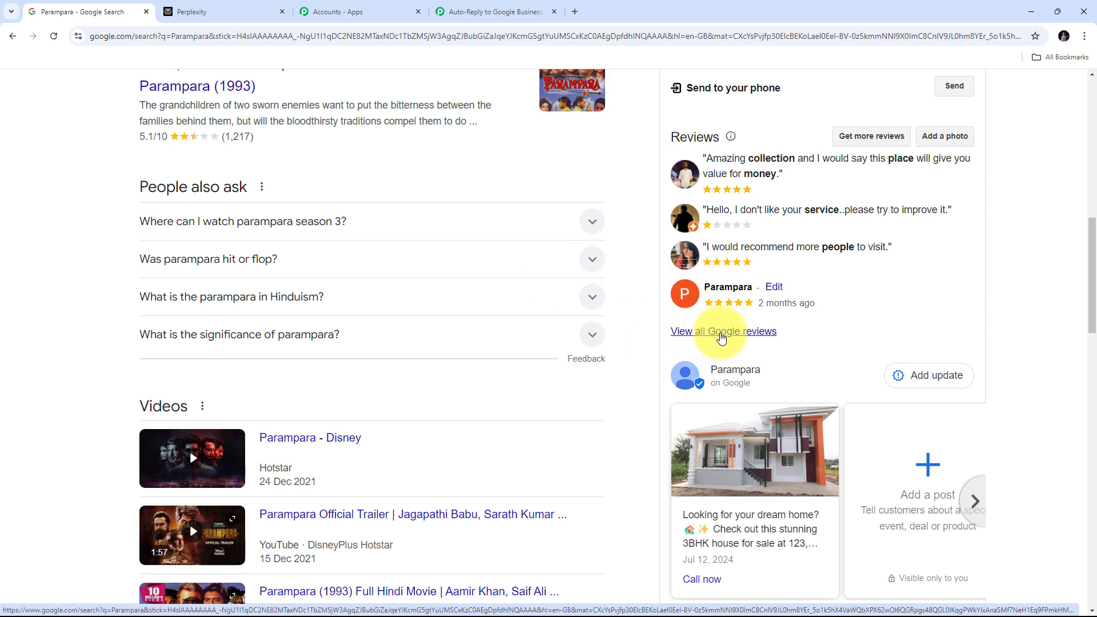
pyautogui.click(721, 338)
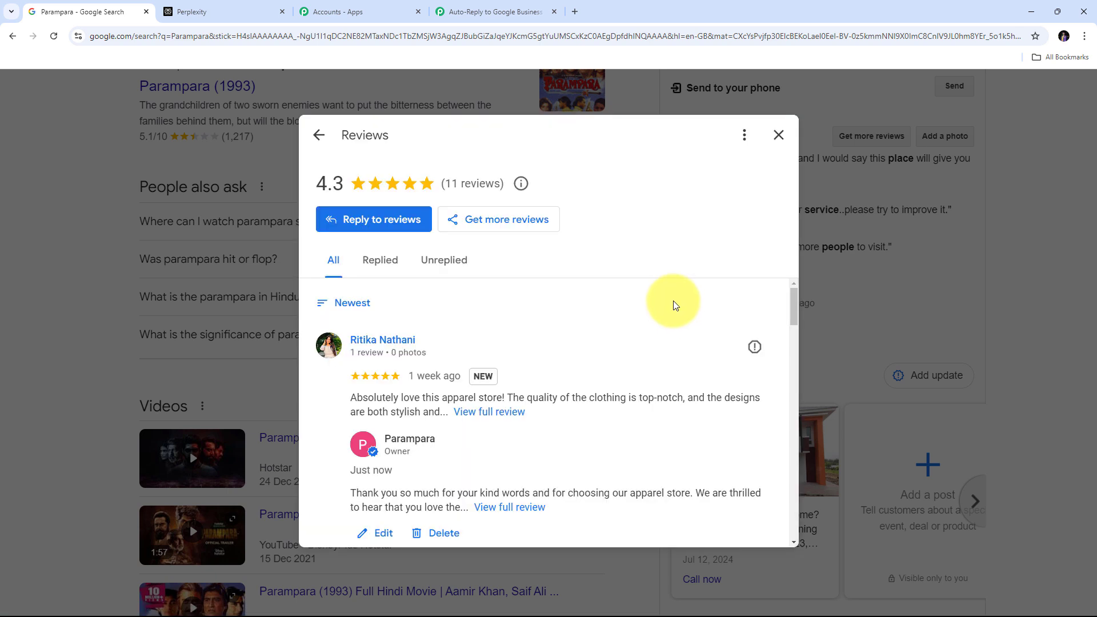
# Expand the newest review and the owner's reply beneath it, and examine the full text of the posted reply.
pyautogui.scroll(-2, 657, 292)
pyautogui.scroll(1, 474, 343)
pyautogui.click(475, 345)
pyautogui.scroll(-1, 339, 278)
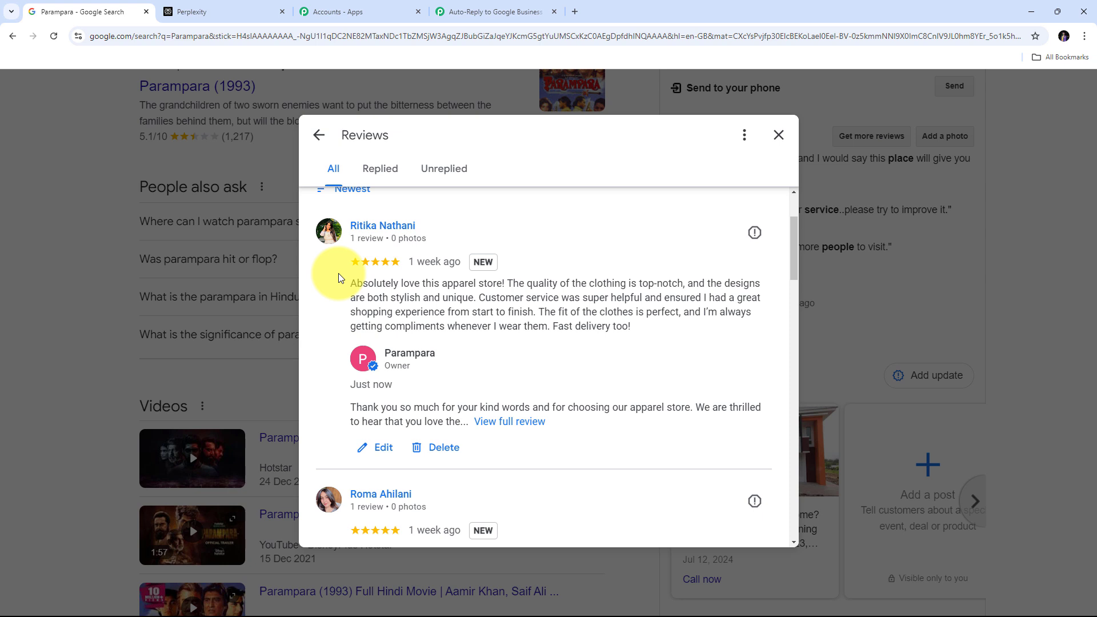
pyautogui.scroll(-1, 339, 278)
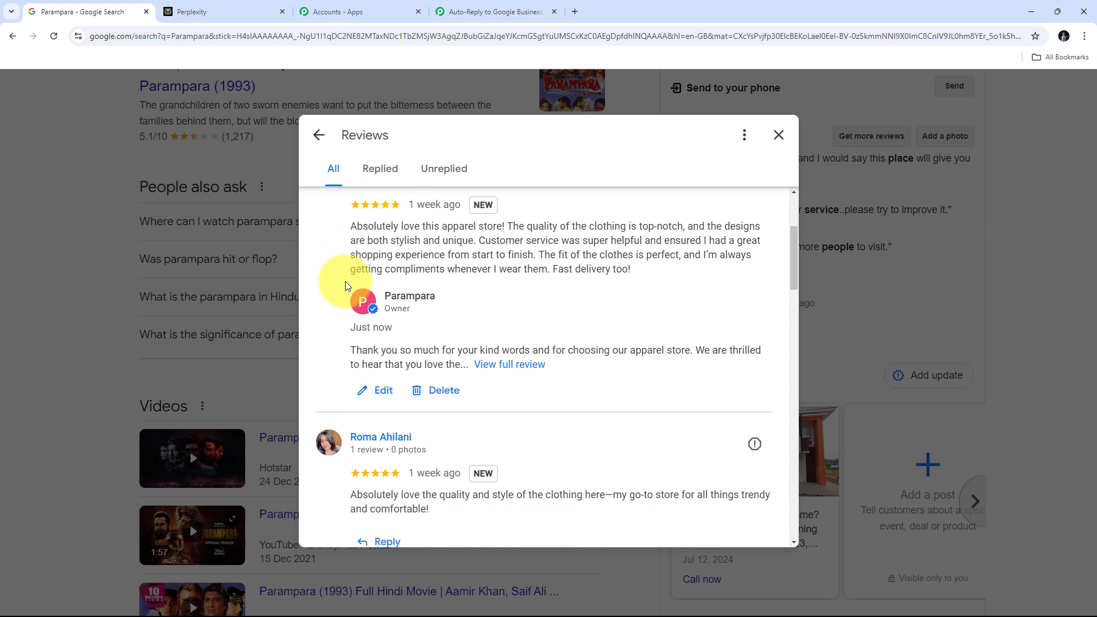
pyautogui.click(511, 364)
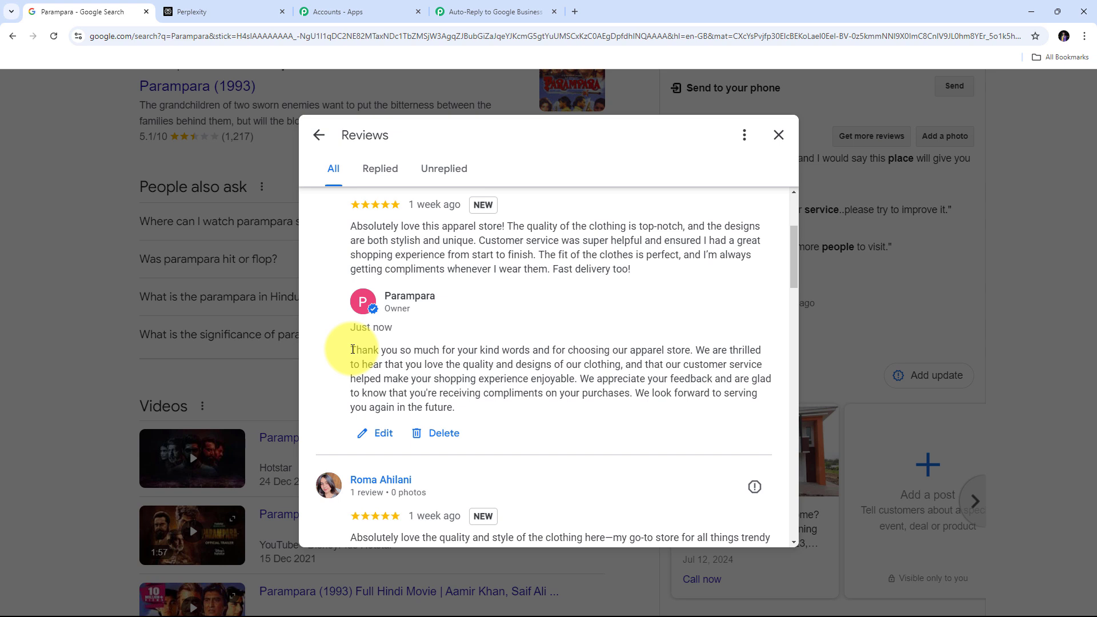
pyautogui.moveTo(351, 350); pyautogui.dragTo(527, 414)
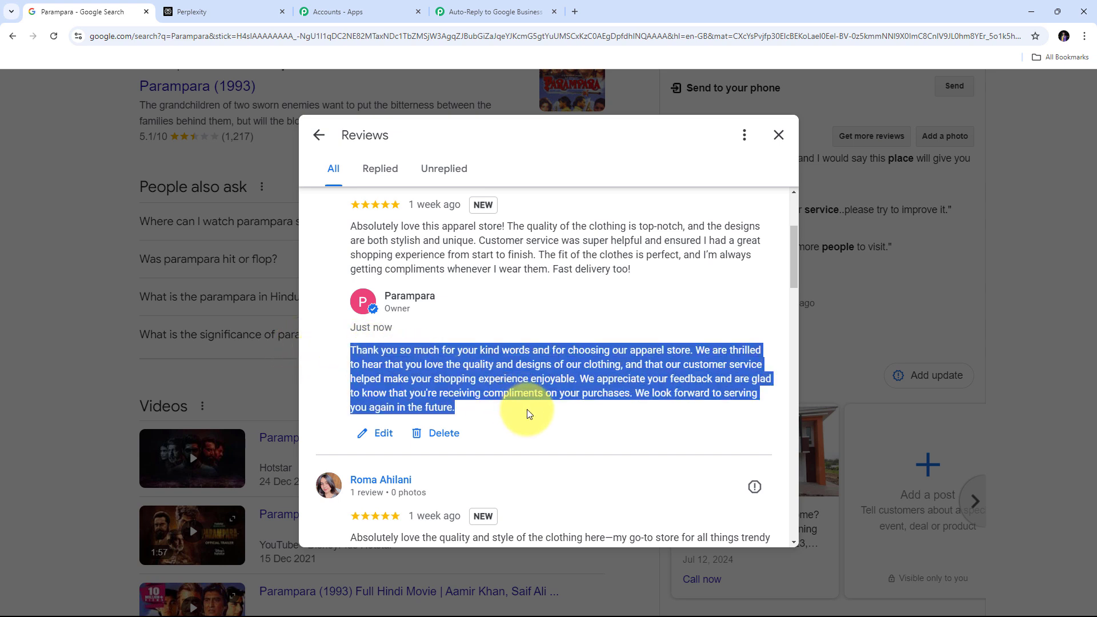
pyautogui.scroll(1, 497, 380)
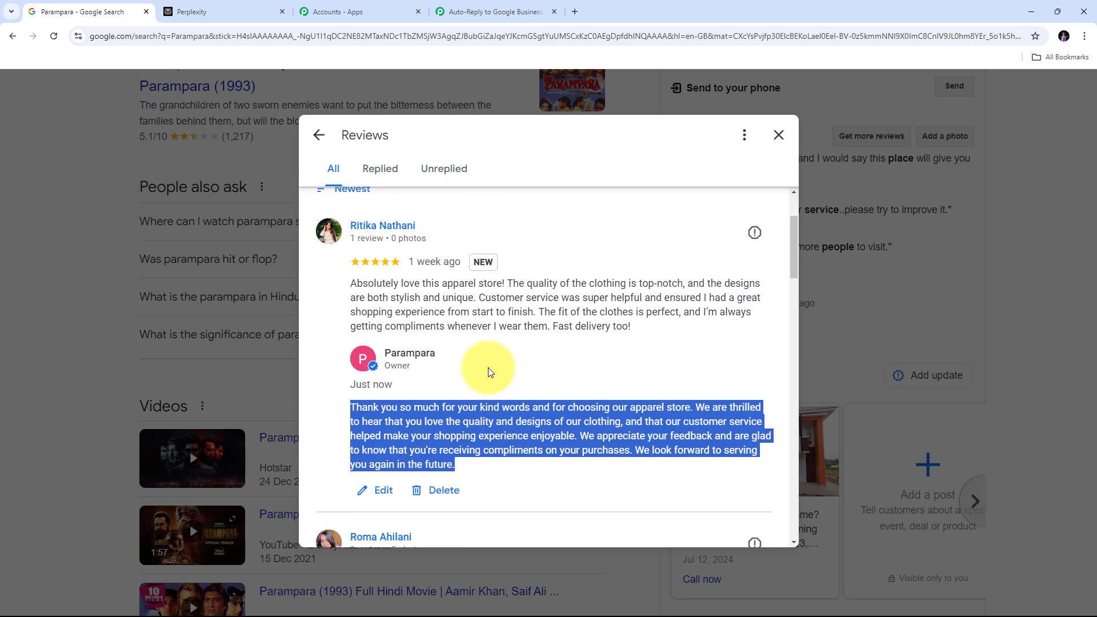
pyautogui.scroll(2, 489, 372)
pyautogui.scroll(-1, 489, 389)
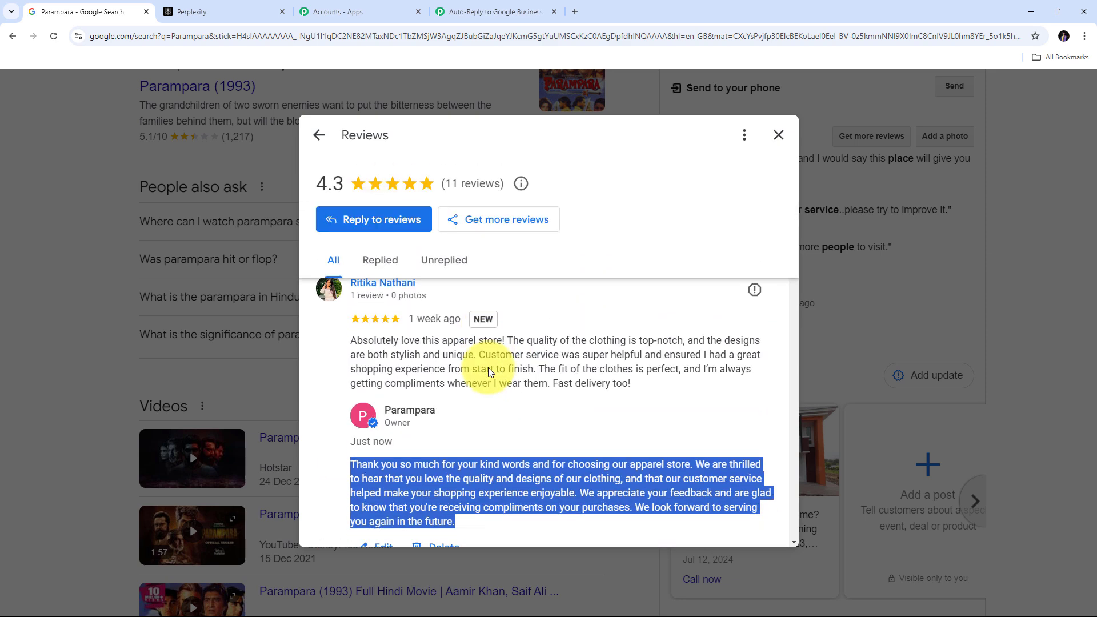
pyautogui.scroll(-2, 489, 394)
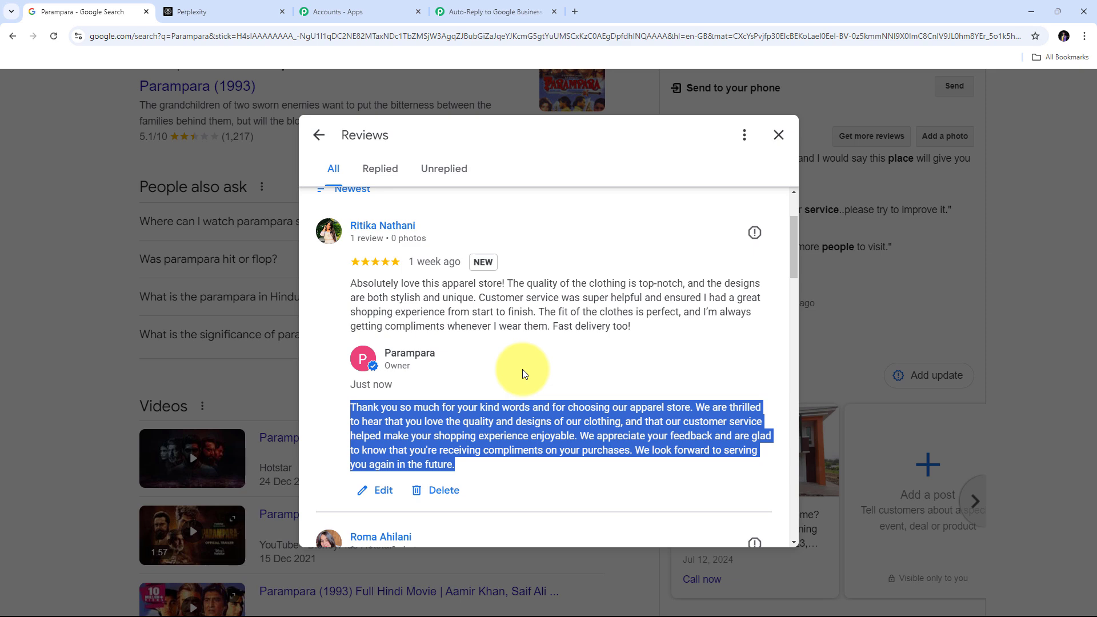
# Return to the Pabbly Connect workflow, collapse the Create Reply action and look over the trigger and both actions.
pyautogui.click(492, 11)
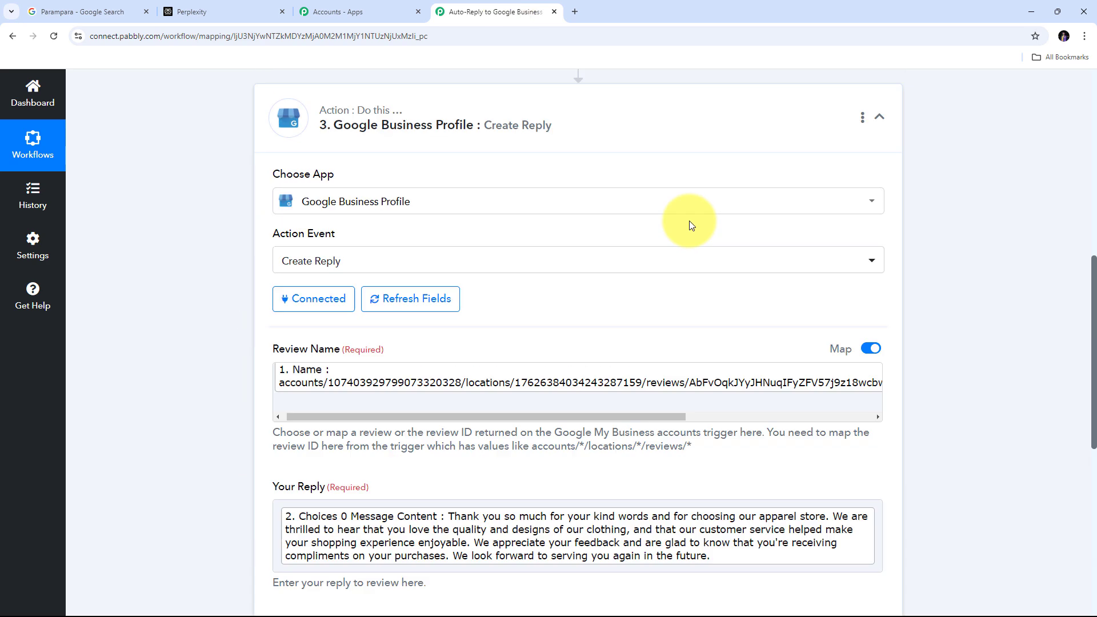
pyautogui.scroll(10, 689, 221)
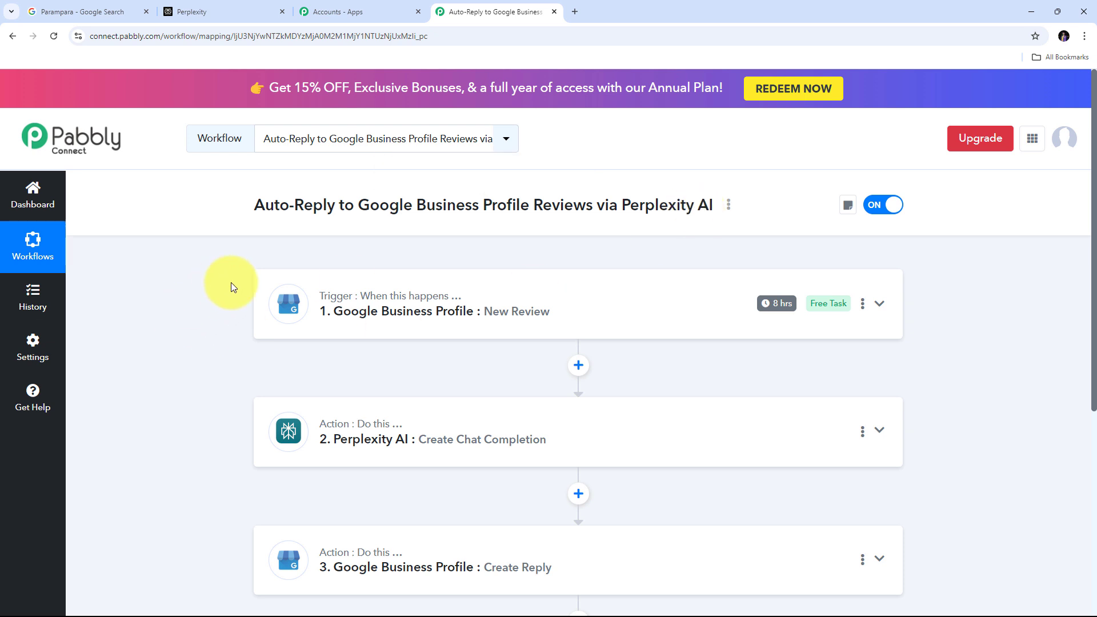
pyautogui.moveTo(338, 299)
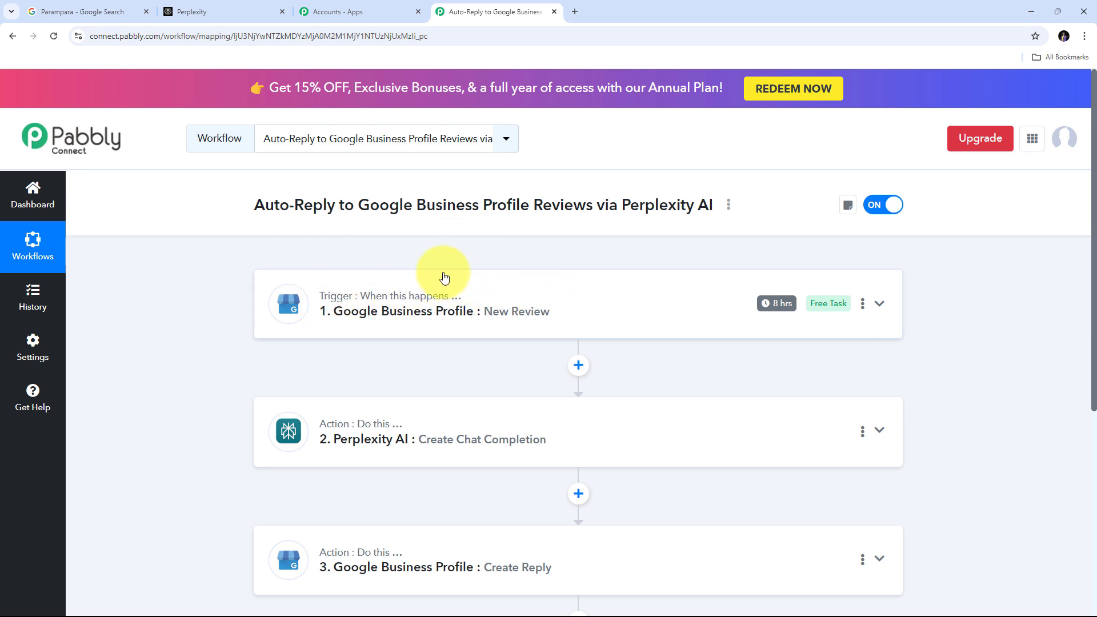
pyautogui.scroll(-2, 422, 272)
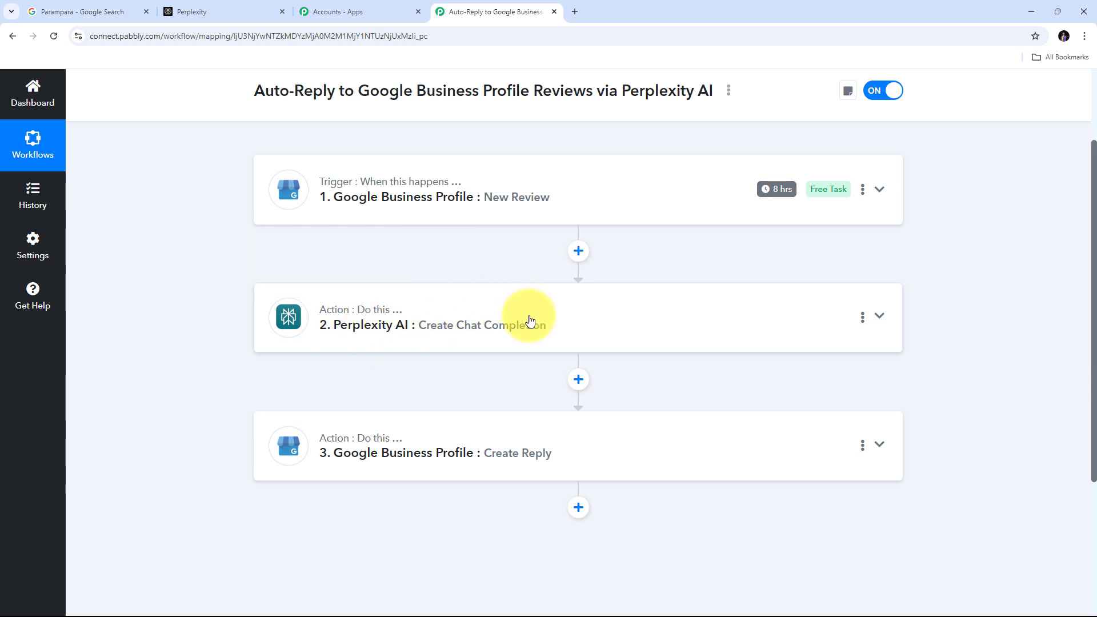
pyautogui.scroll(-1, 226, 335)
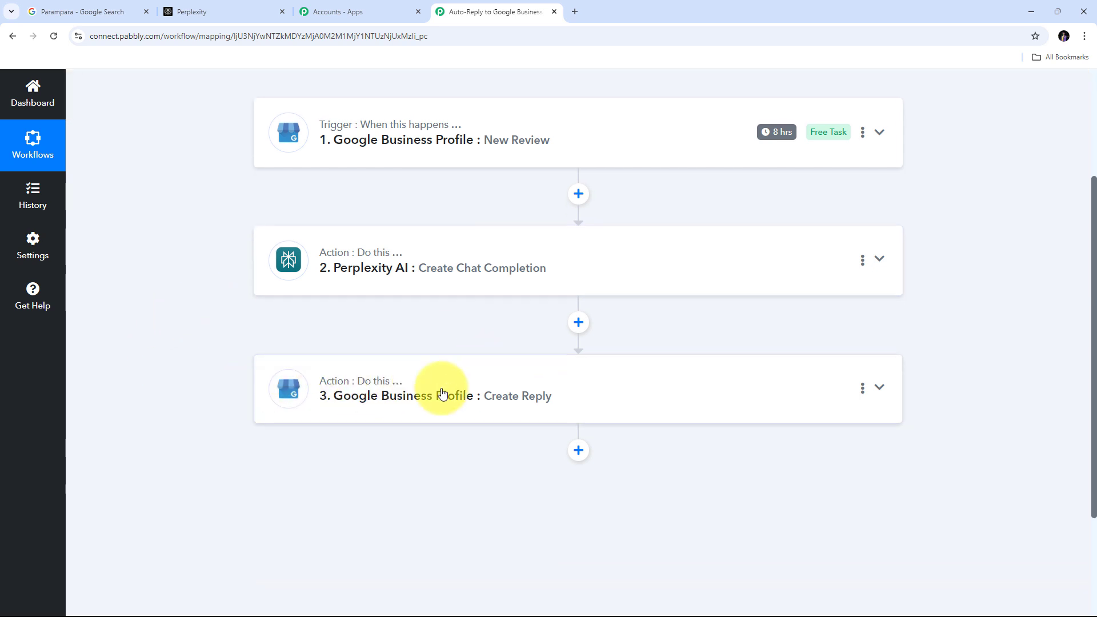
pyautogui.scroll(3, 329, 373)
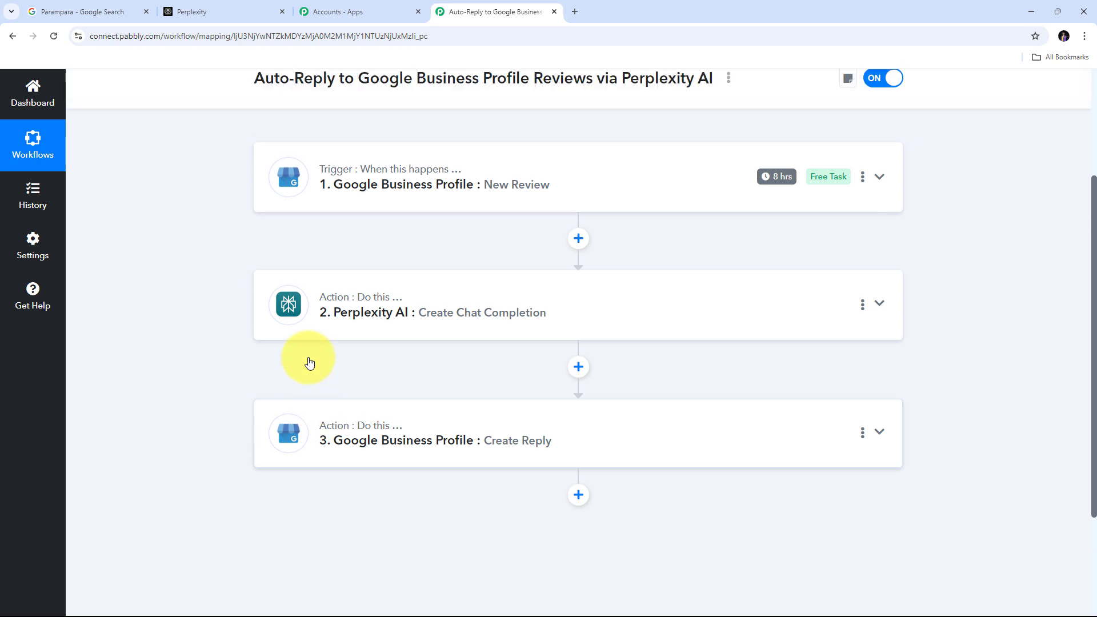
pyautogui.scroll(-1, 222, 338)
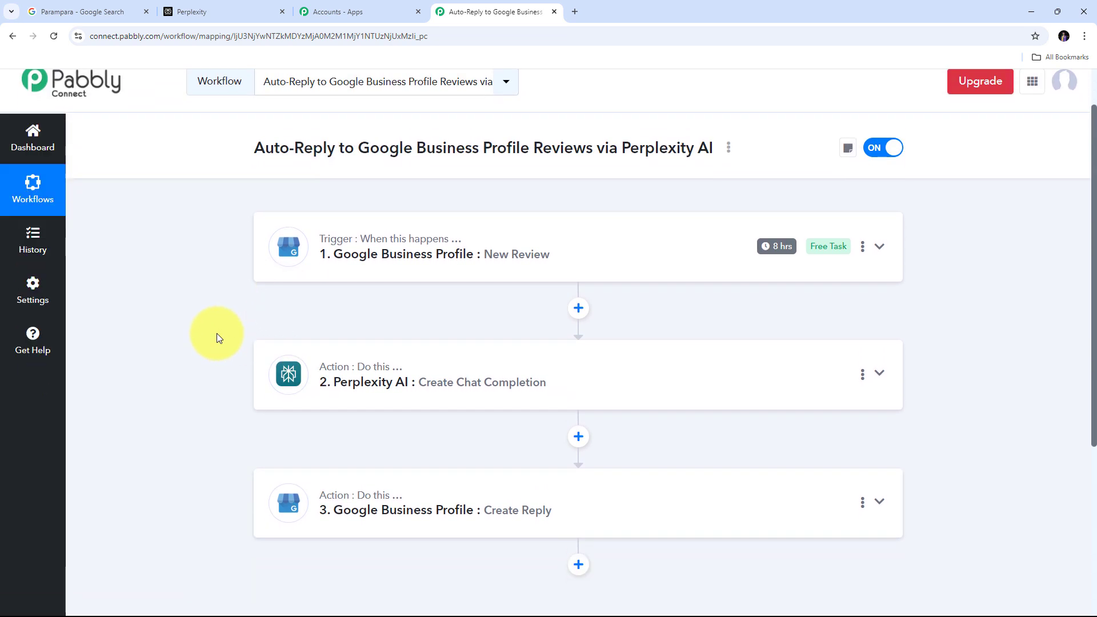